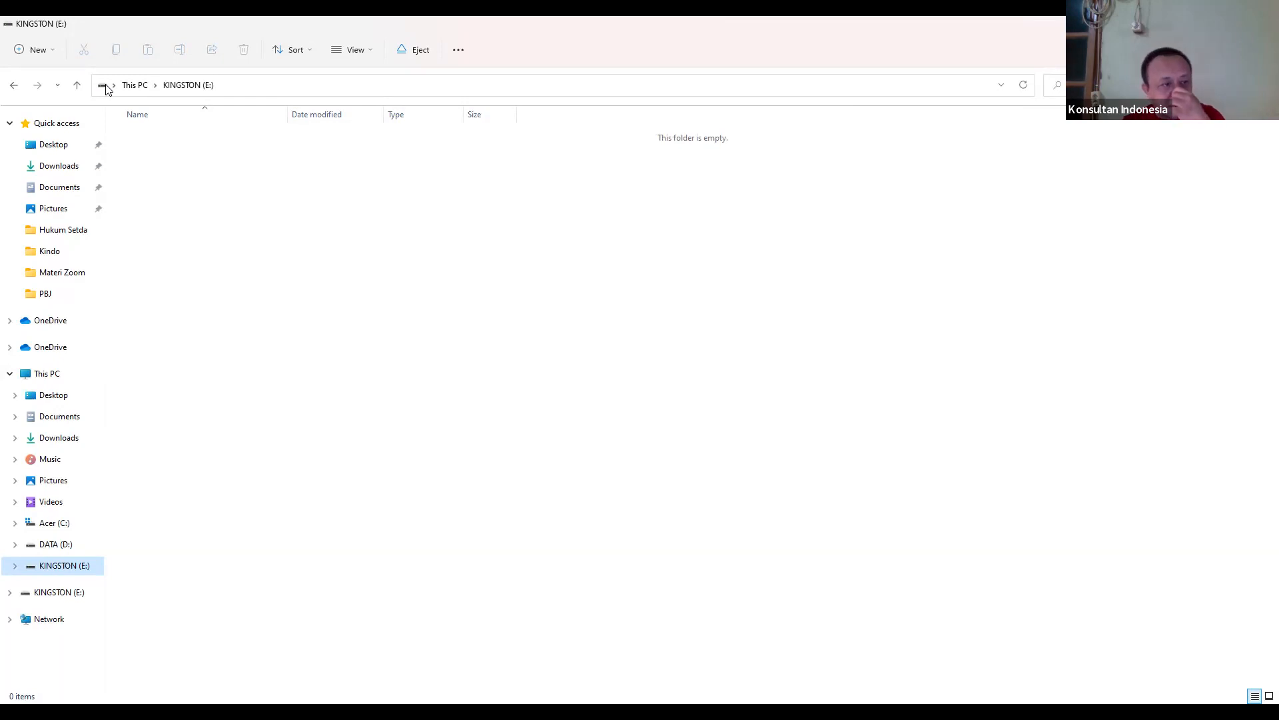
Open the Screenshots folder inside Pictures and look through its images
{"action": "left_click", "coordinate": [30, 217]}
{"action": "left_click", "coordinate": [70, 209]}
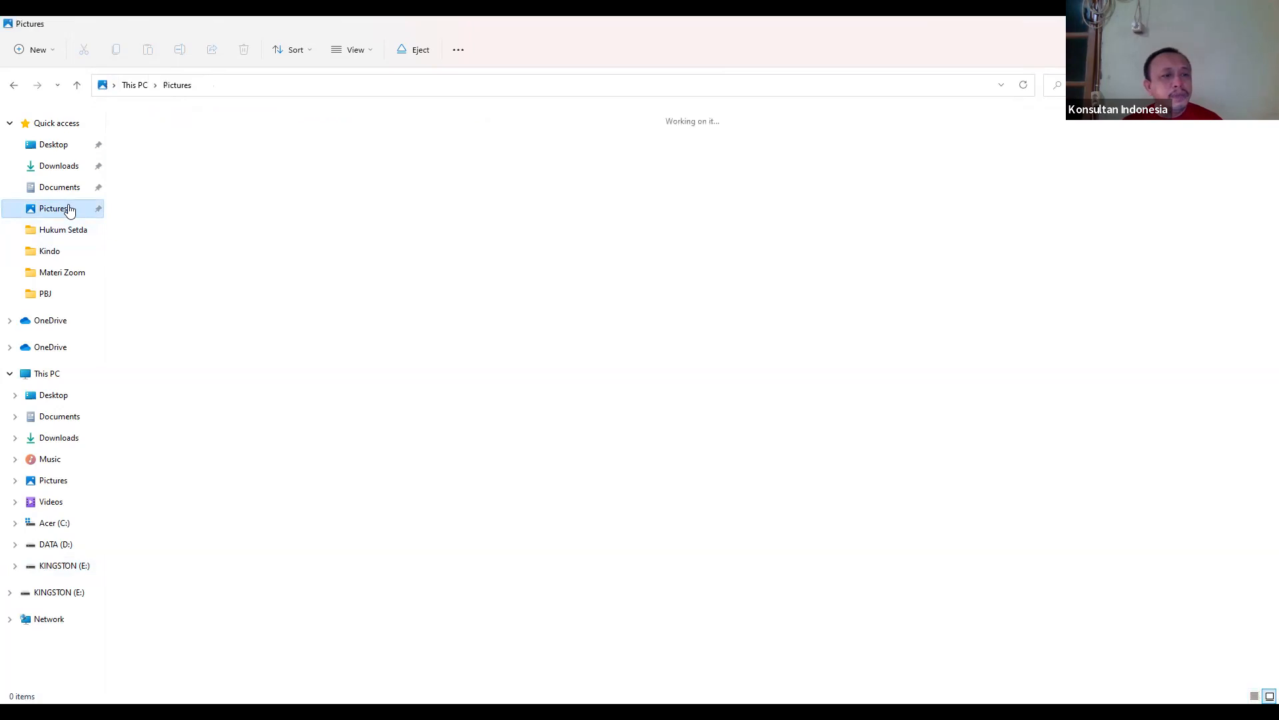
{"action": "double_click", "coordinate": [460, 160]}
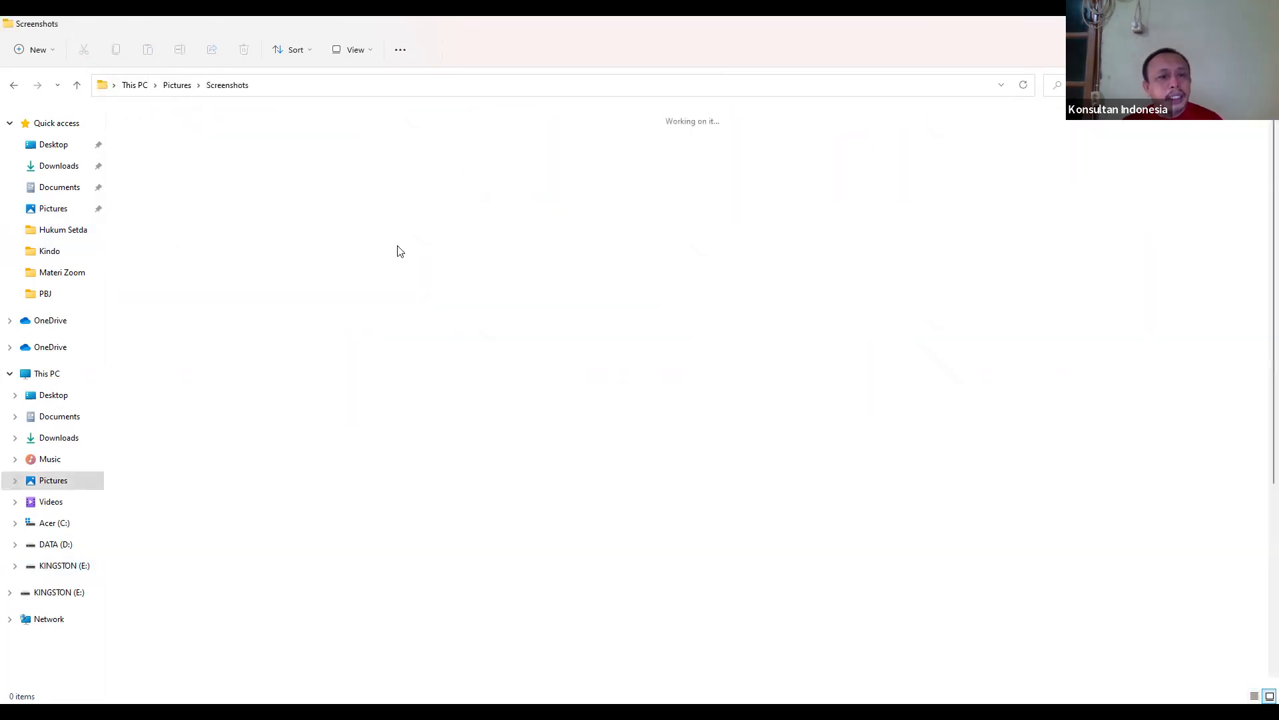
{"action": "scroll", "coordinate": [500, 438], "scroll_direction": "down", "scroll_amount": 4}
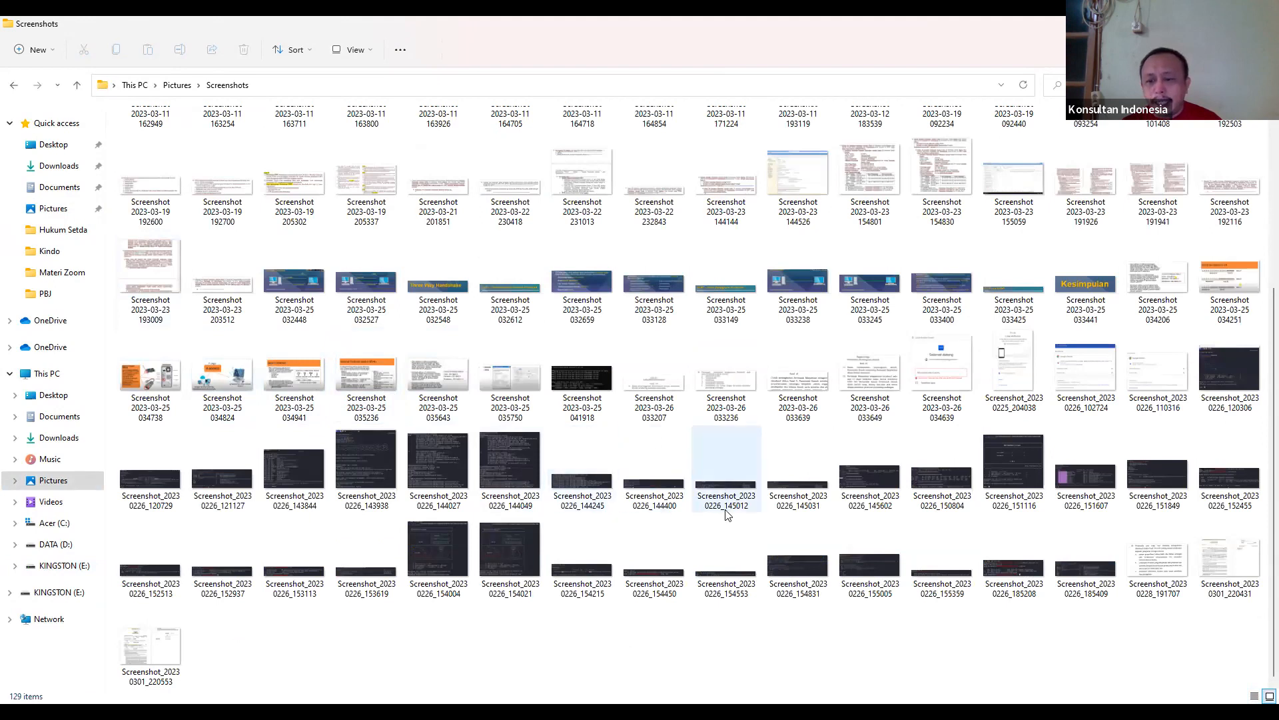
{"action": "scroll", "coordinate": [853, 513], "scroll_direction": "up", "scroll_amount": 4}
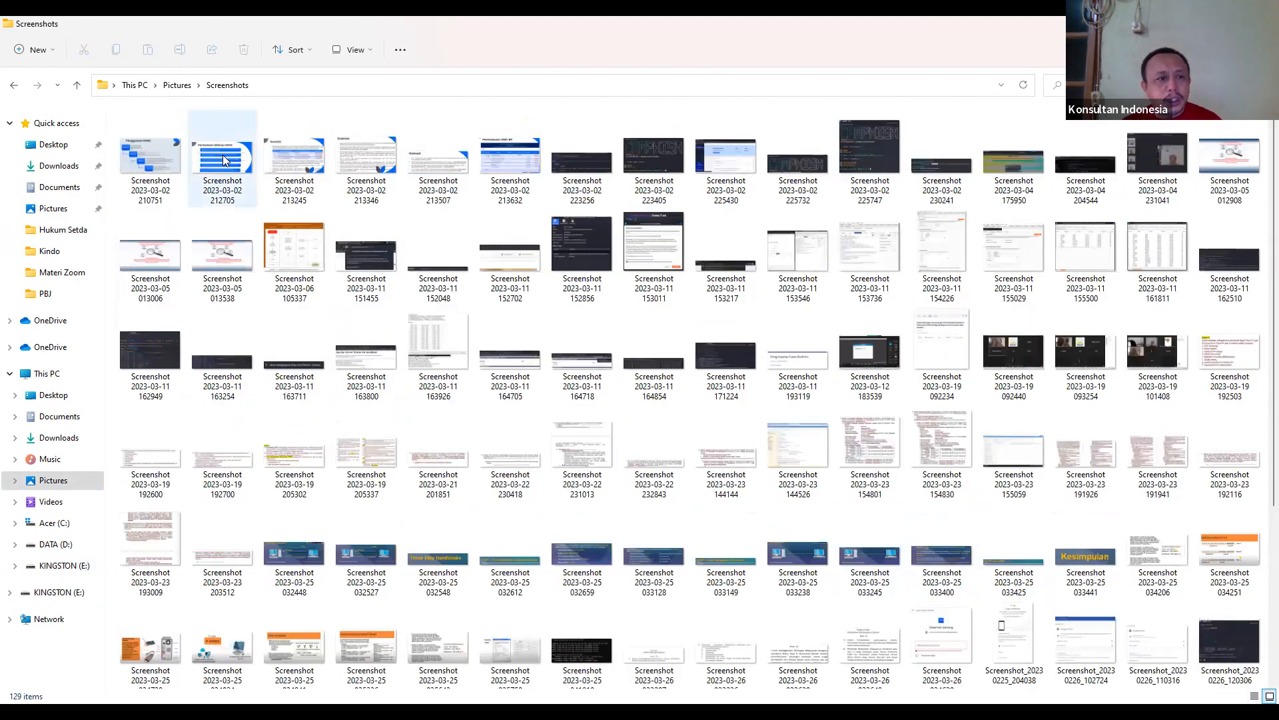
{"action": "left_click", "coordinate": [240, 169]}
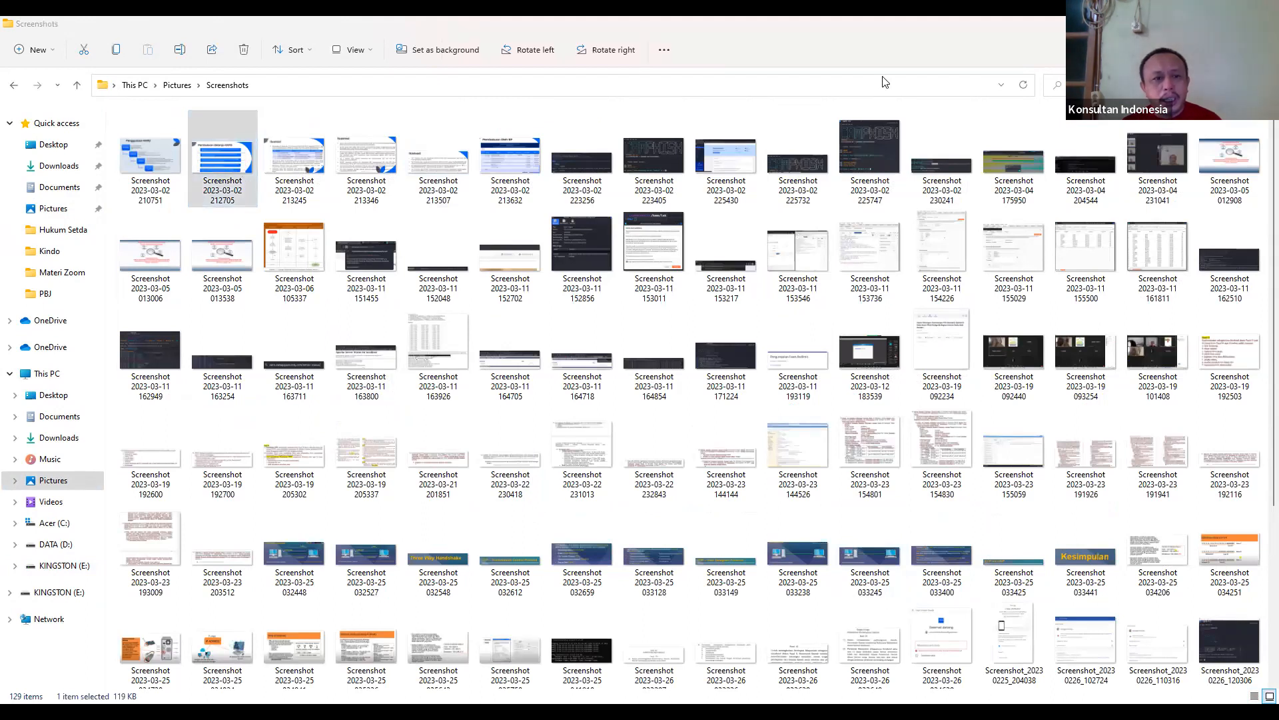
{"action": "left_click", "coordinate": [161, 260]}
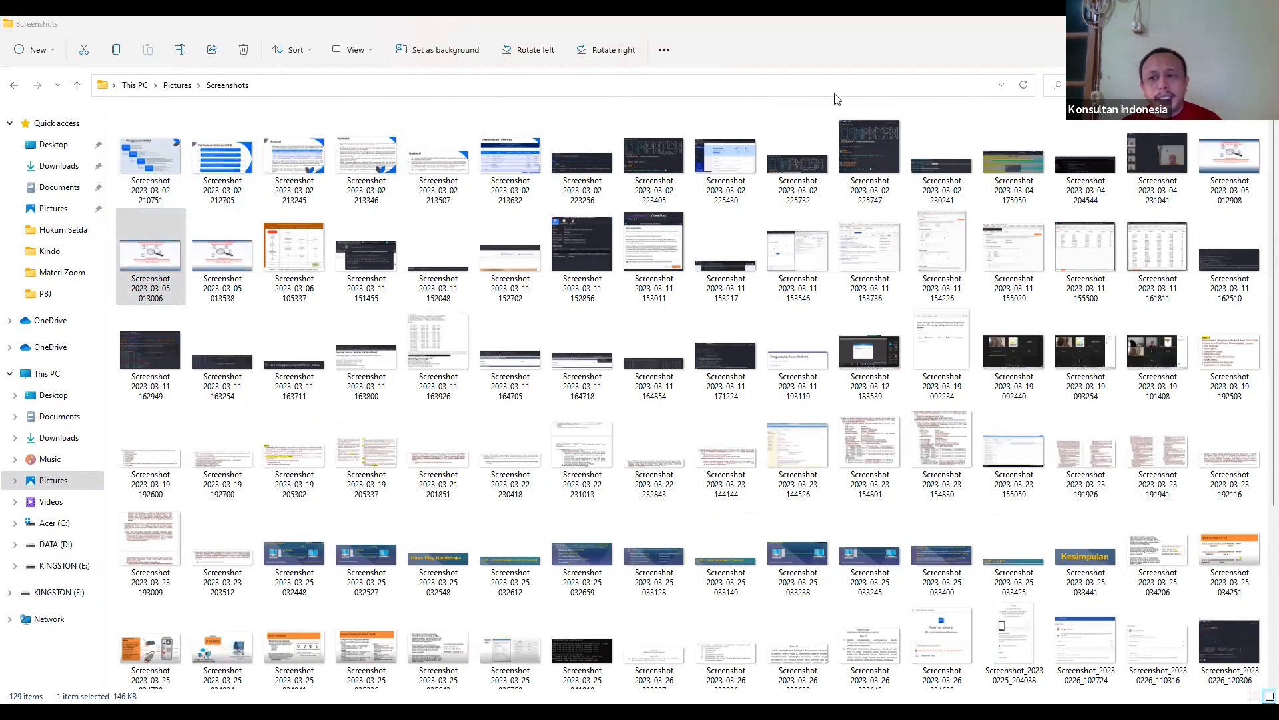
{"action": "left_click", "coordinate": [1037, 353]}
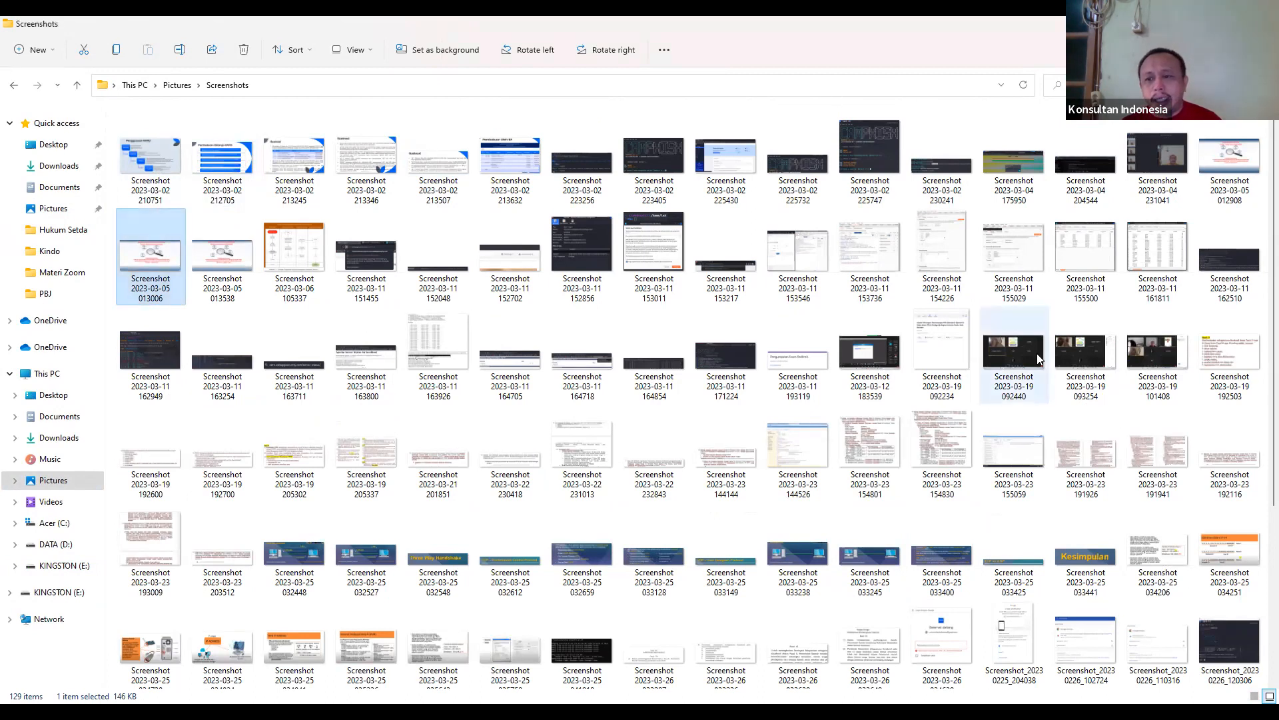
{"action": "left_click", "coordinate": [864, 155]}
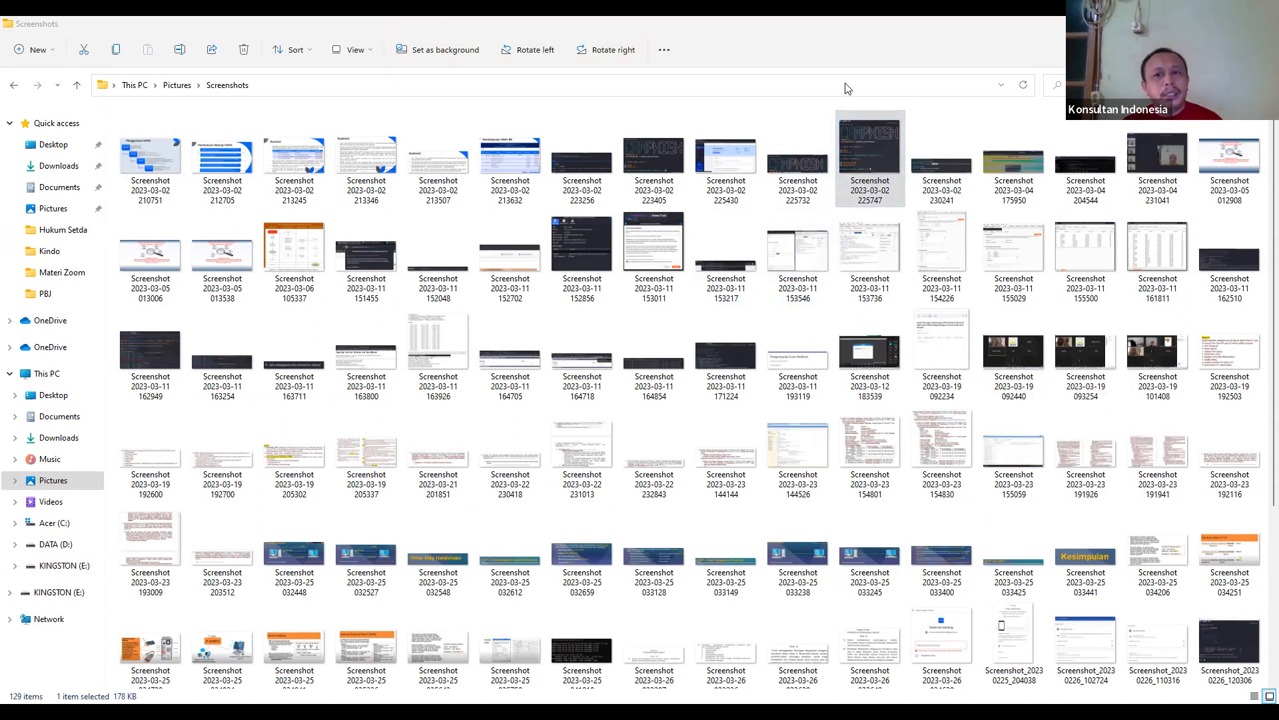
{"action": "left_click", "coordinate": [859, 172]}
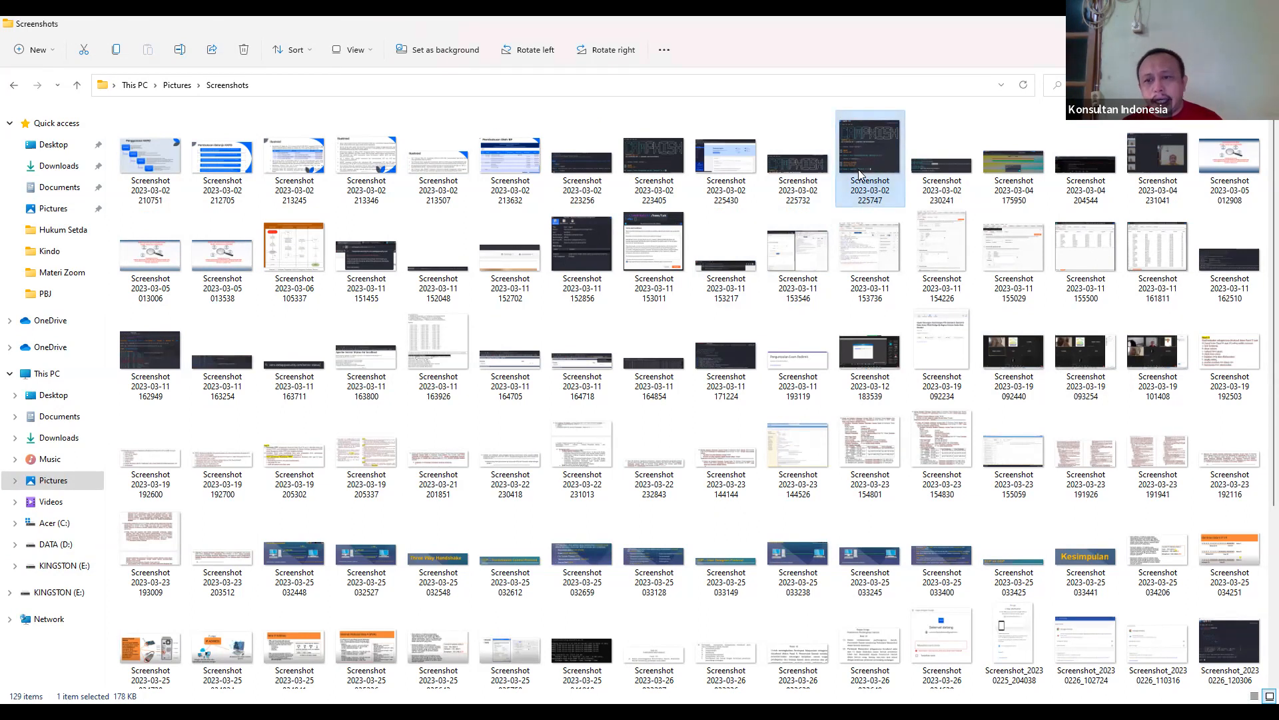
{"action": "right_click", "coordinate": [860, 172]}
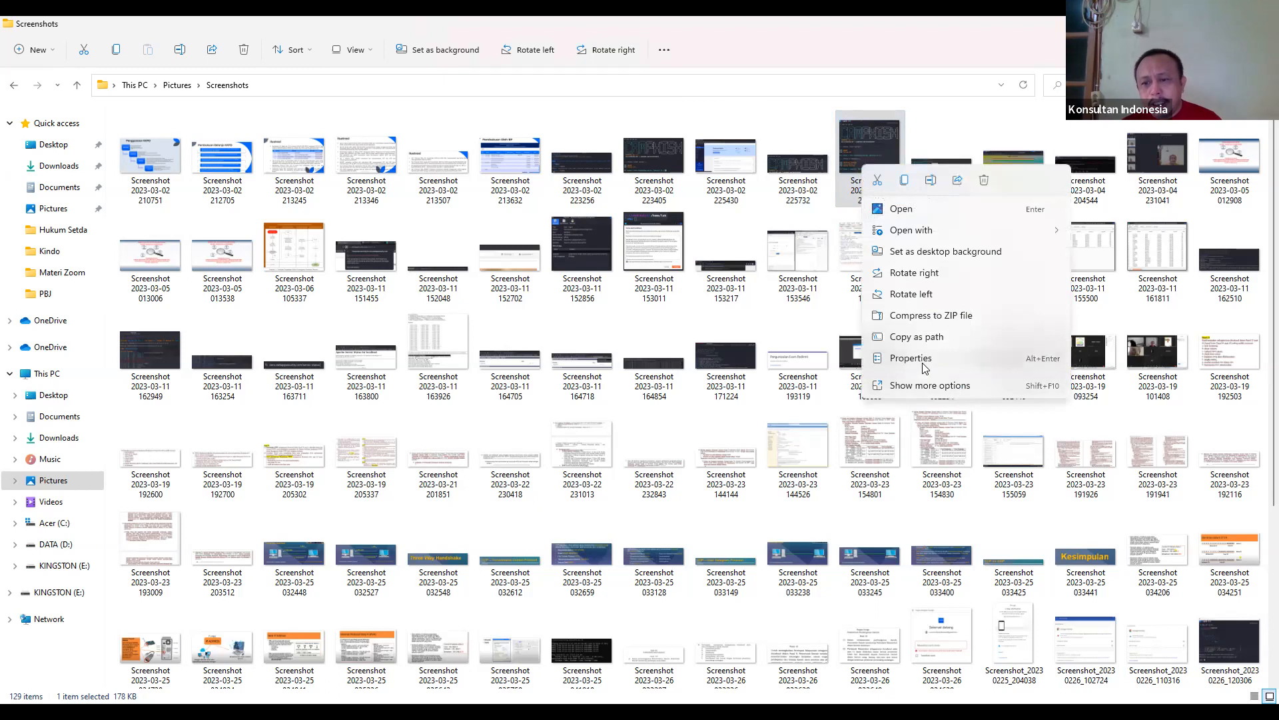
{"action": "key", "text": "Escape"}
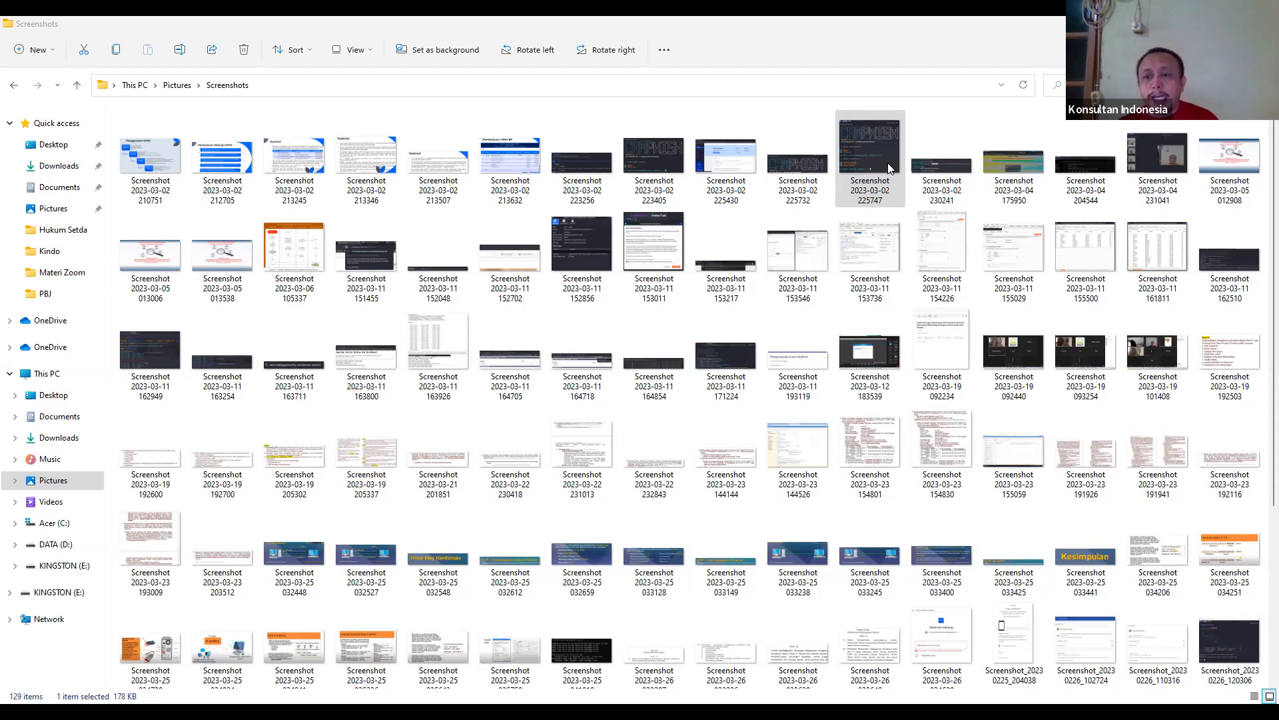
{"action": "left_click", "coordinate": [876, 151]}
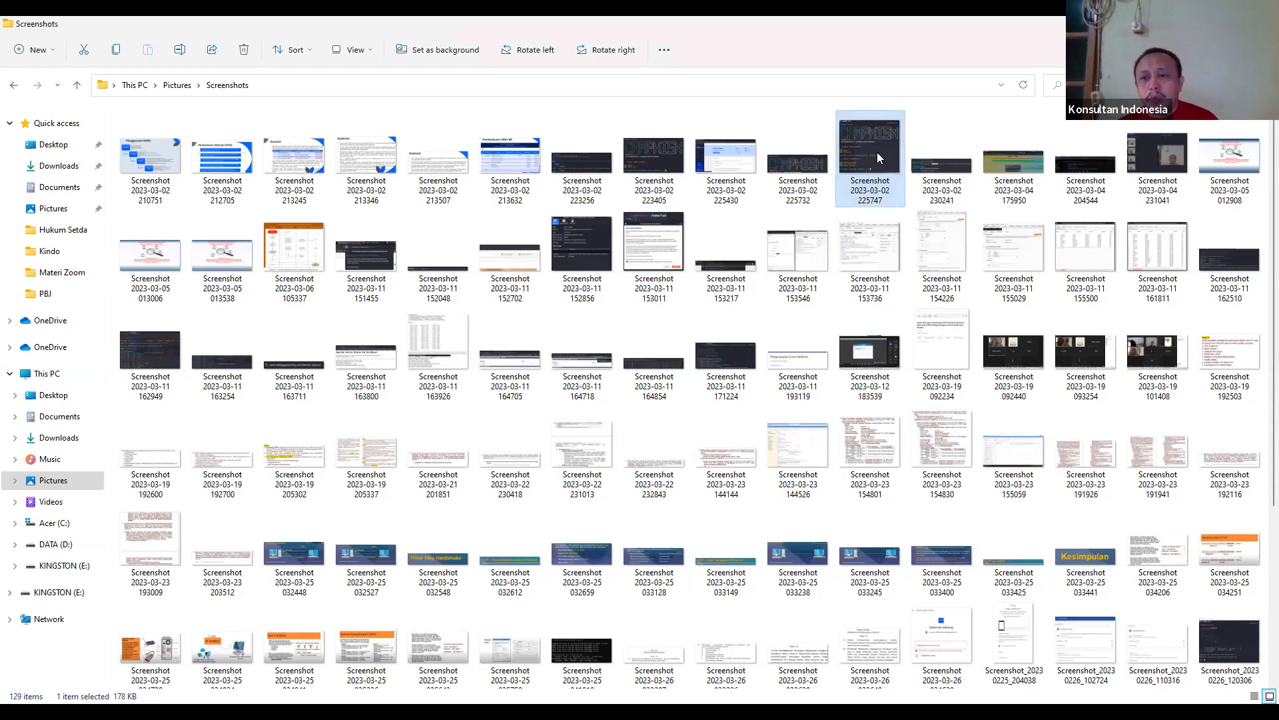
{"action": "right_click", "coordinate": [923, 177]}
{"action": "left_click", "coordinate": [928, 167]}
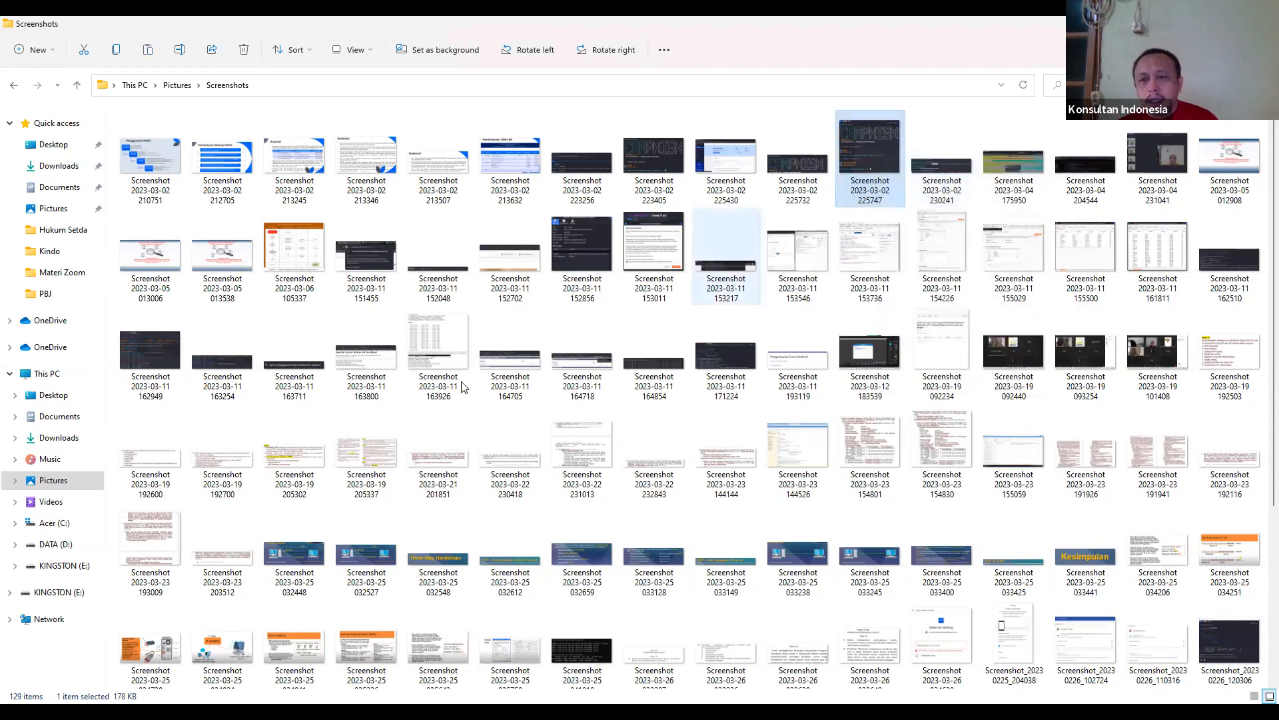
{"action": "left_click", "coordinate": [64, 566]}
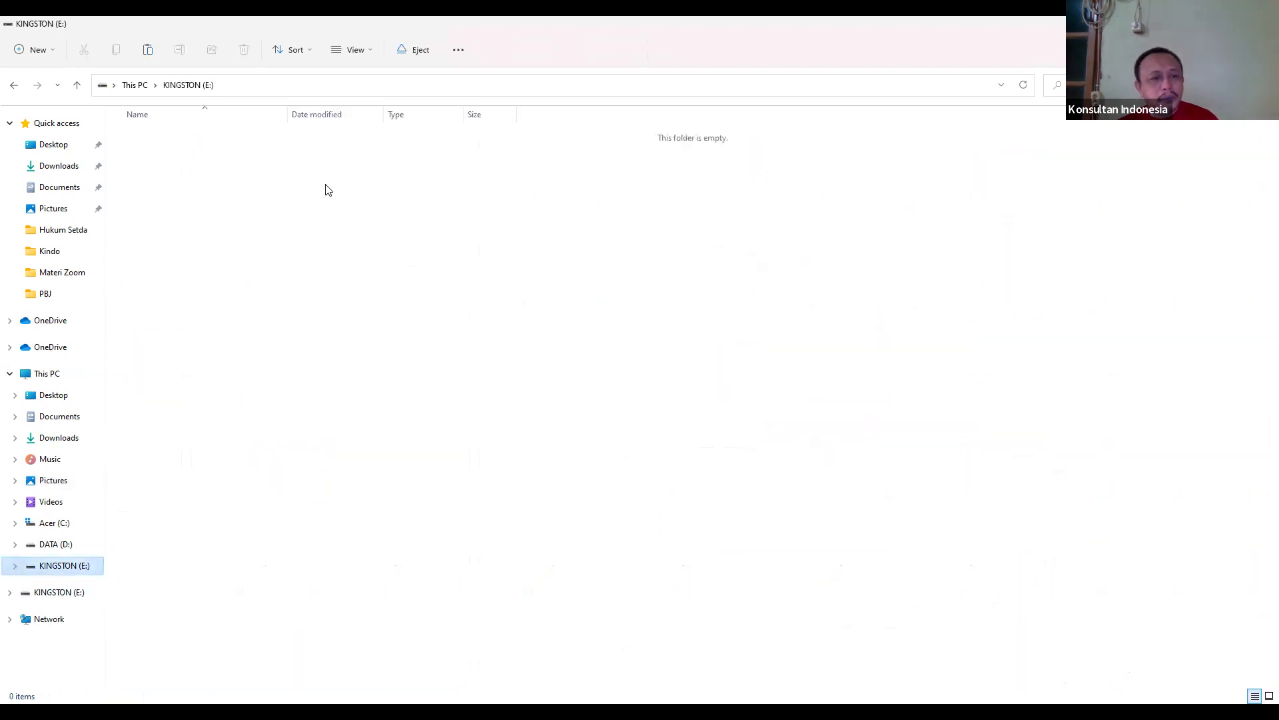
{"action": "right_click", "coordinate": [375, 292]}
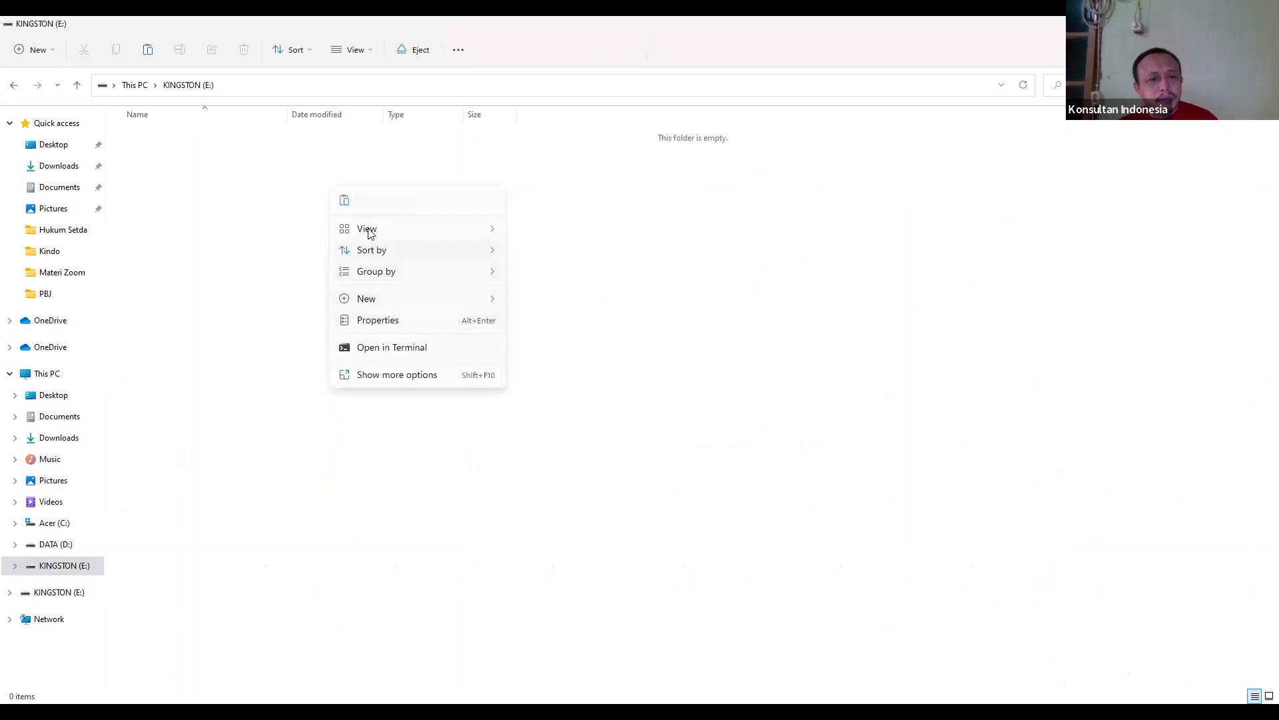
{"action": "left_click", "coordinate": [345, 201]}
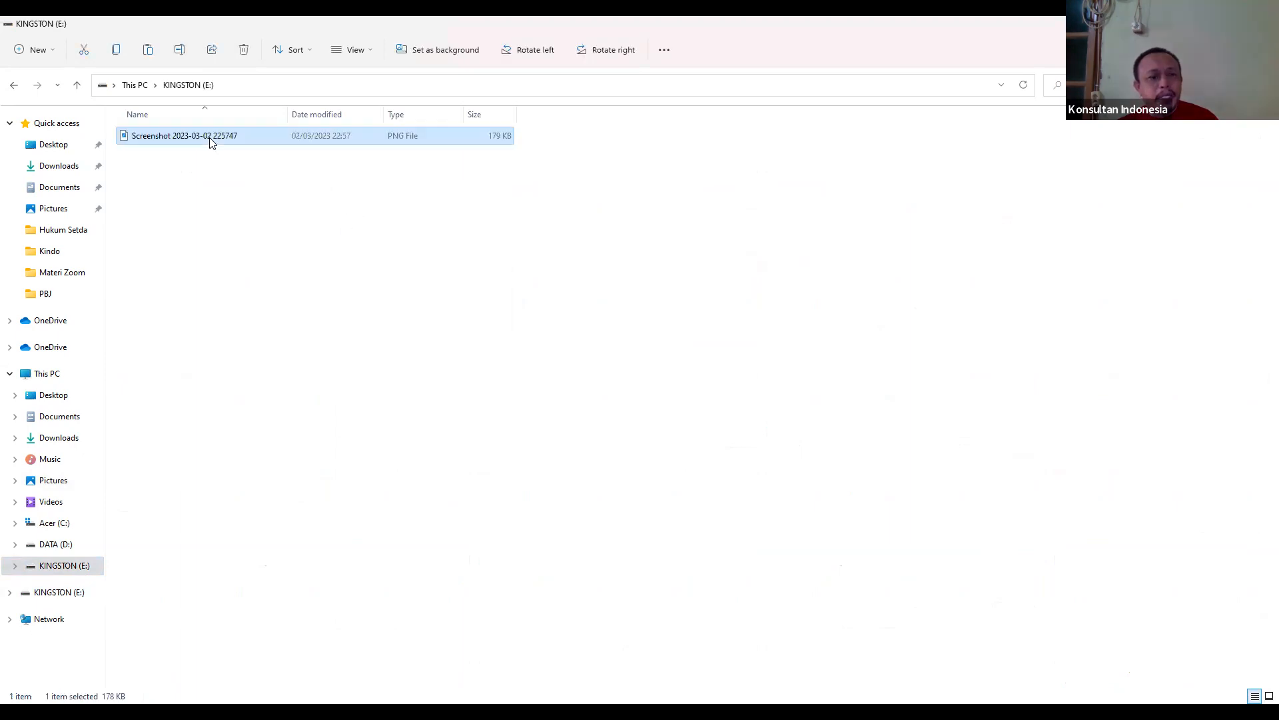
View the copied screenshot on the KINGSTON (E:) drive and check its file properties
{"action": "double_click", "coordinate": [210, 139]}
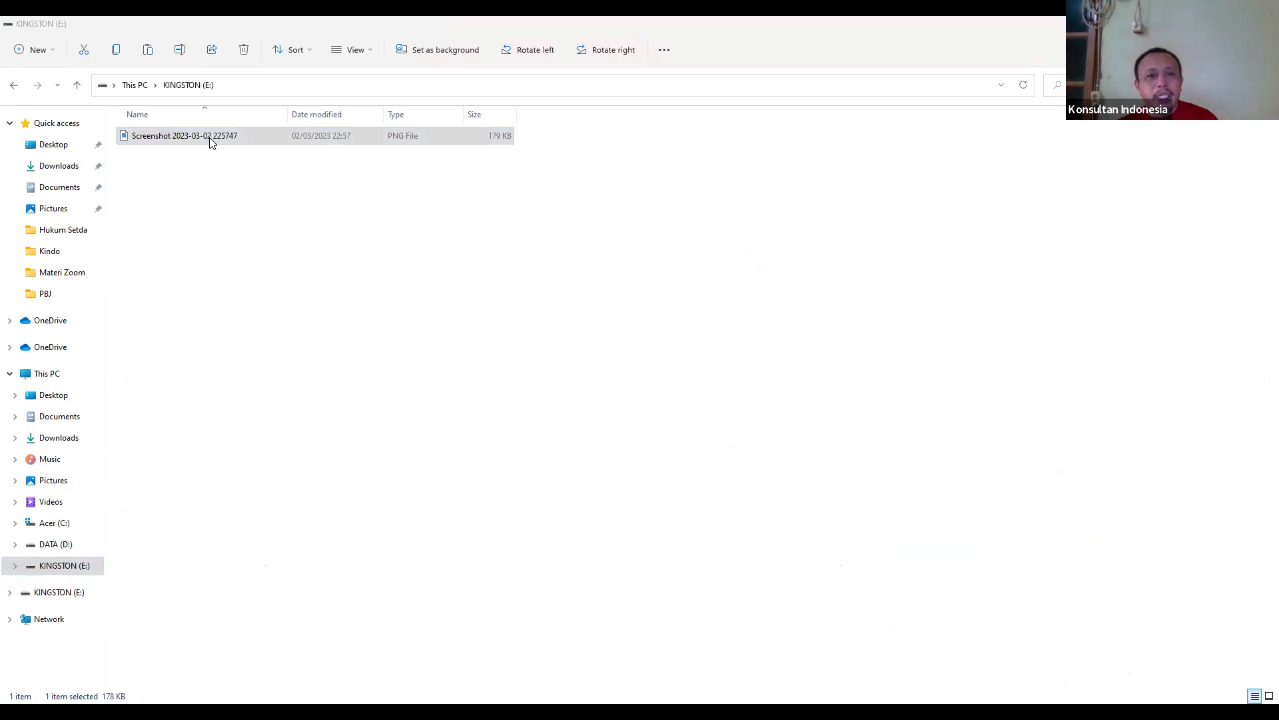
{"action": "left_click", "coordinate": [260, 142]}
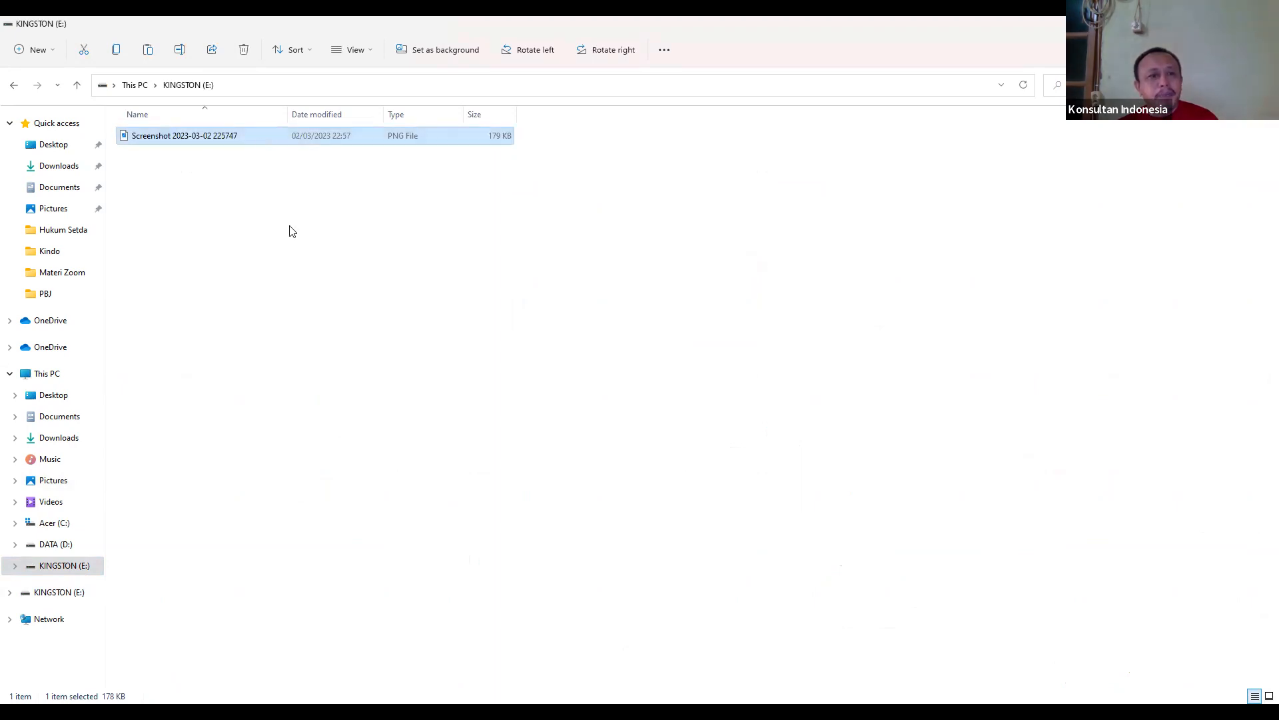
{"action": "right_click", "coordinate": [302, 154]}
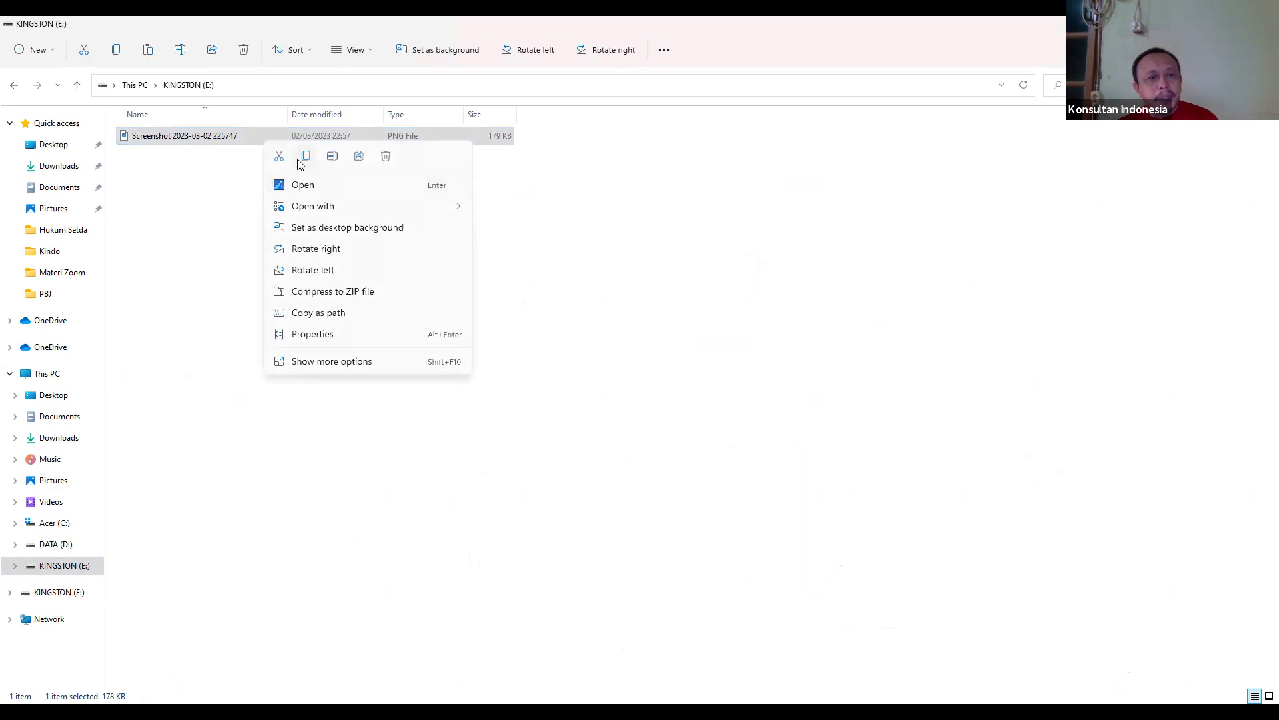
{"action": "left_click", "coordinate": [319, 336]}
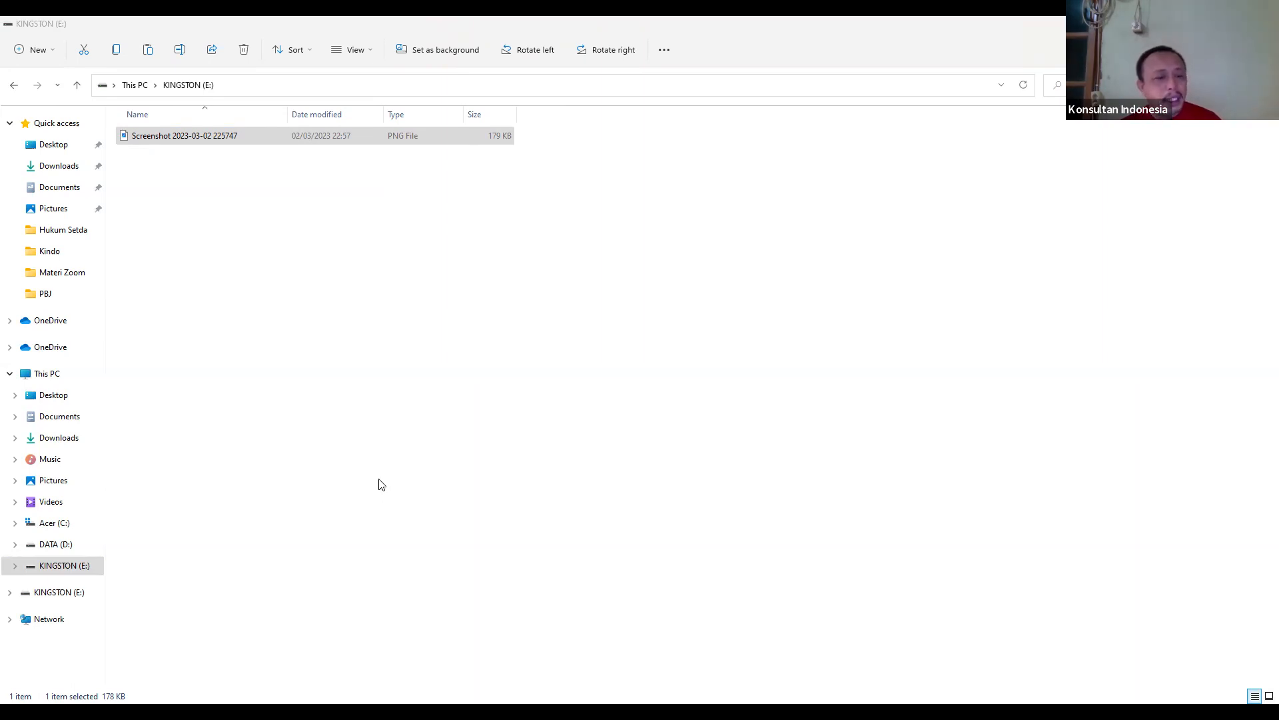
{"action": "left_click", "coordinate": [327, 236]}
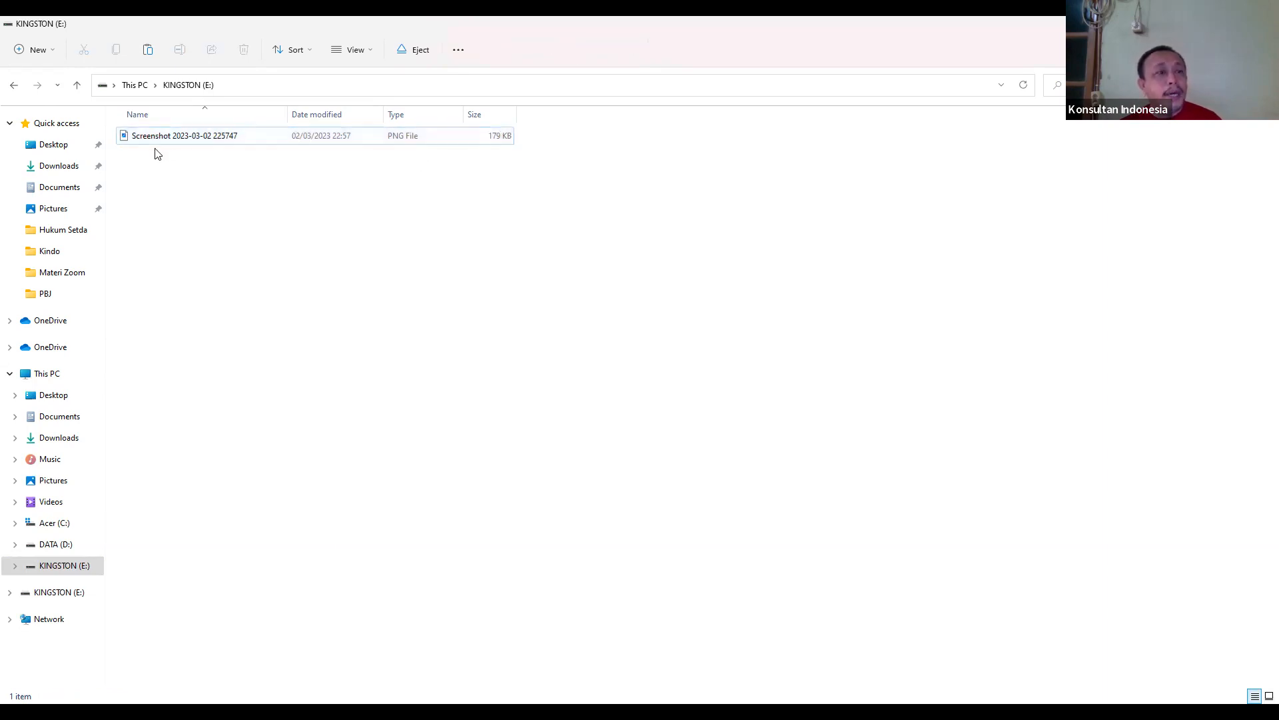
{"action": "left_click", "coordinate": [199, 142]}
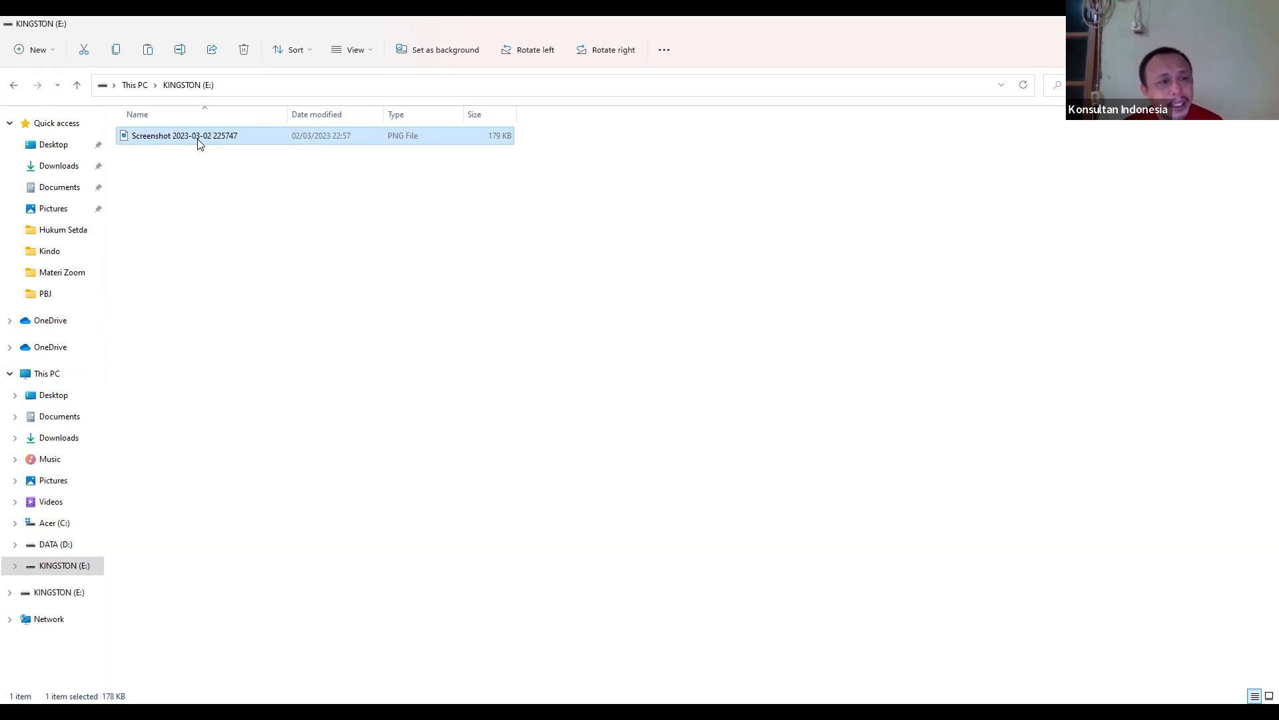
{"action": "left_click", "coordinate": [251, 158]}
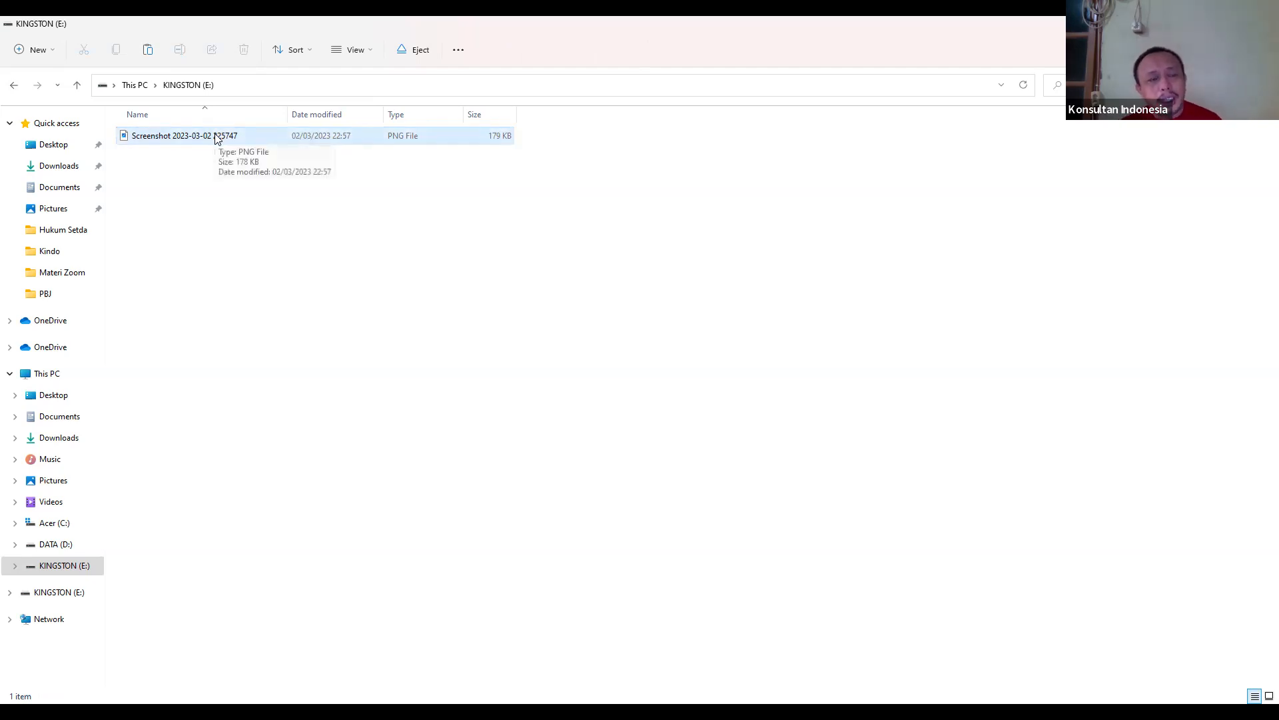
{"action": "left_click", "coordinate": [217, 138]}
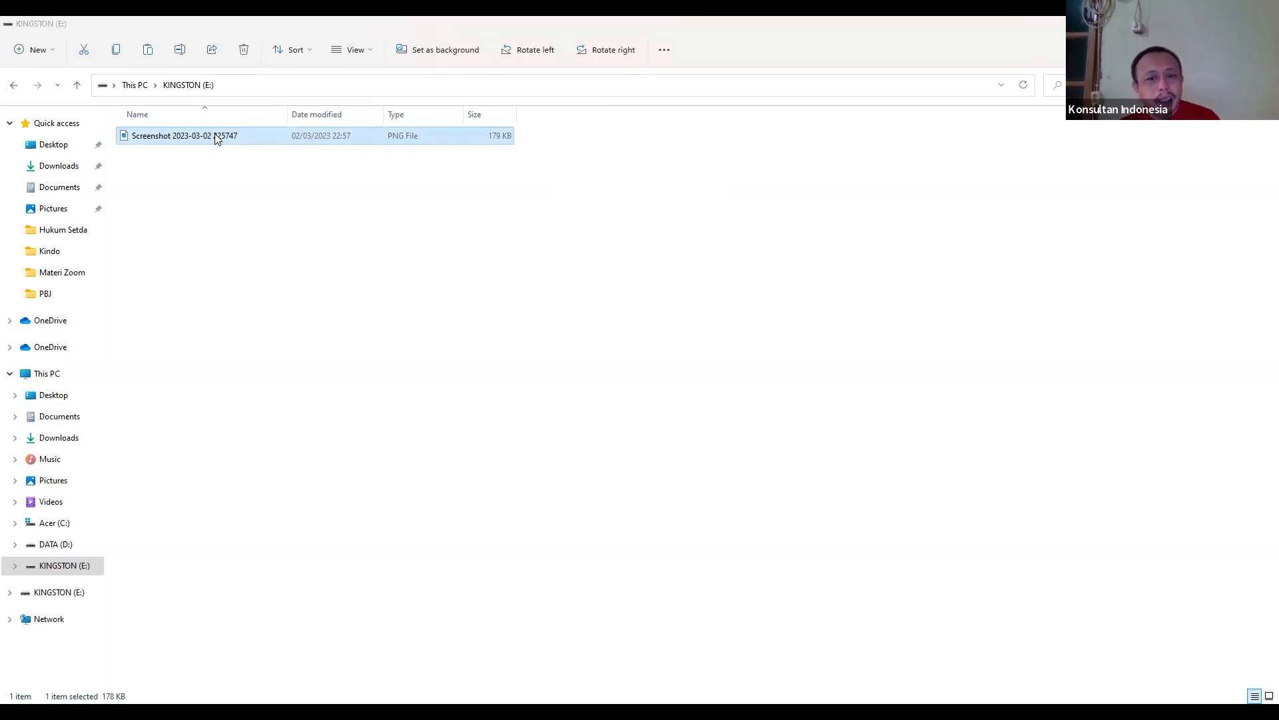
{"action": "left_click", "coordinate": [450, 393]}
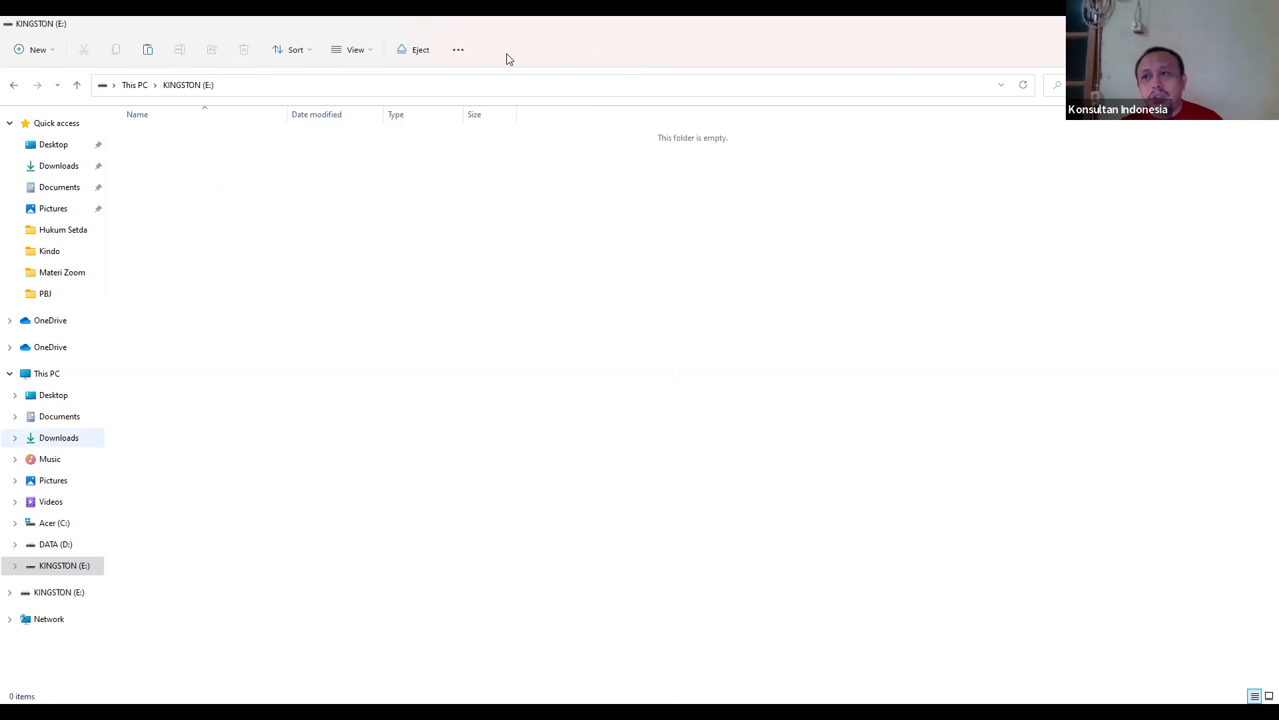
Switch to Autopsy and start a new single-user case named "86 Barbuk" in the base directory D:\BB\
{"action": "key", "text": "alt+Tab"}
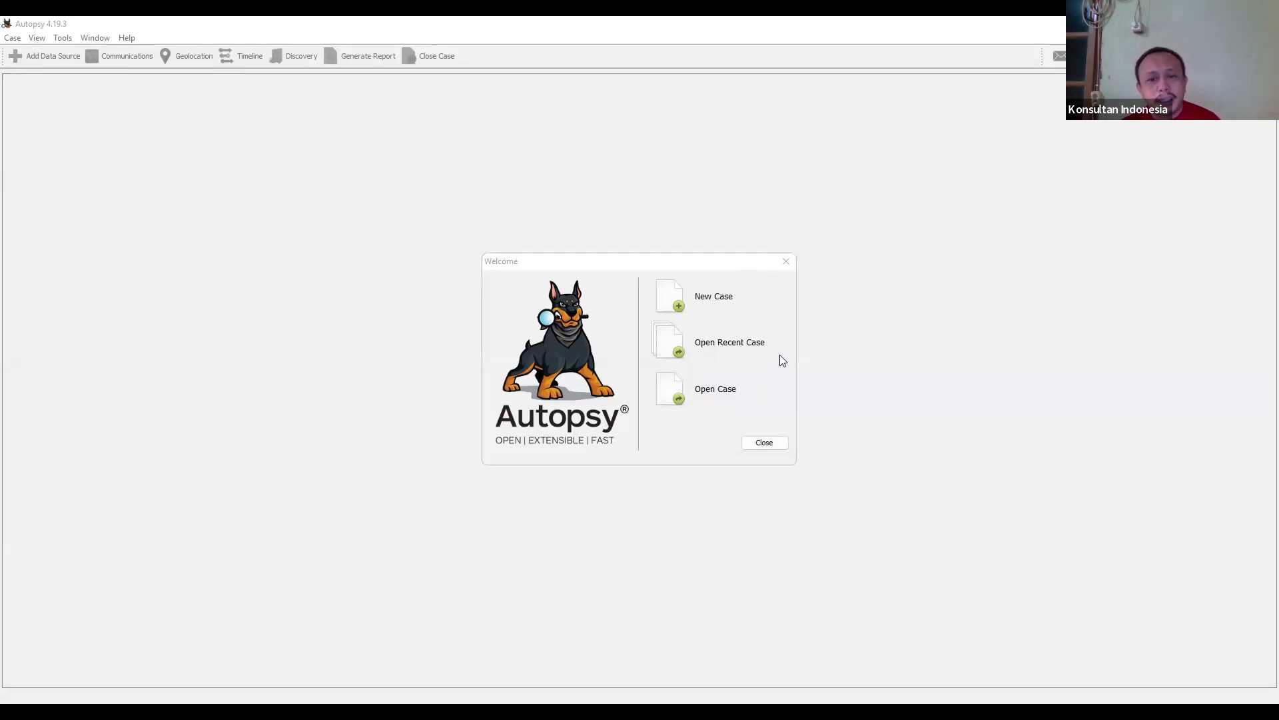
{"action": "left_click", "coordinate": [680, 299]}
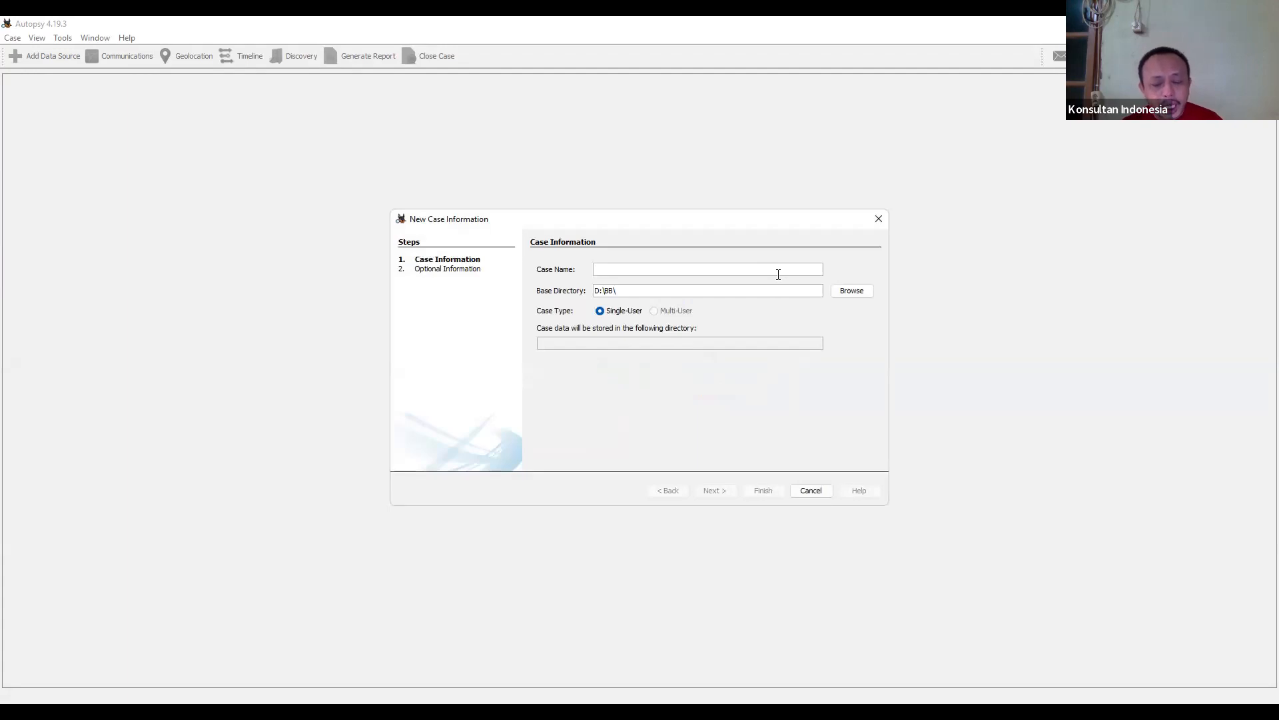
{"action": "type", "text": "86"}
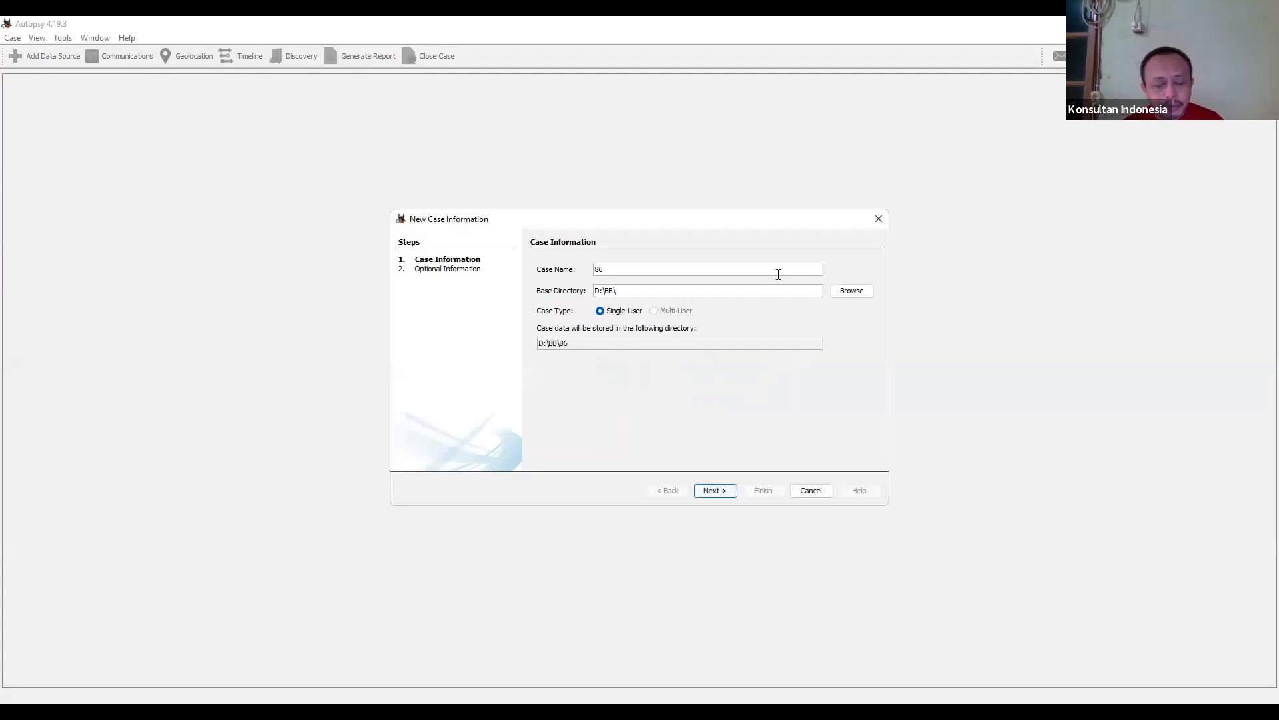
{"action": "type", "text": " Barb"}
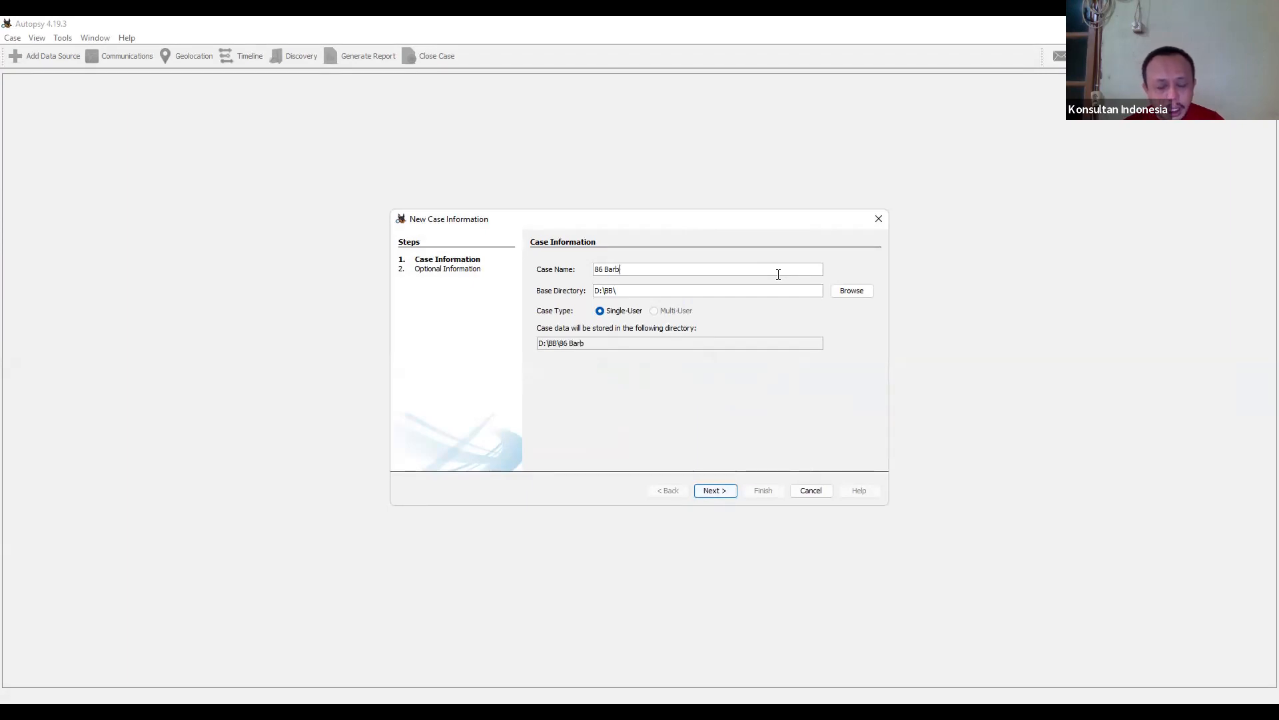
{"action": "type", "text": "uk"}
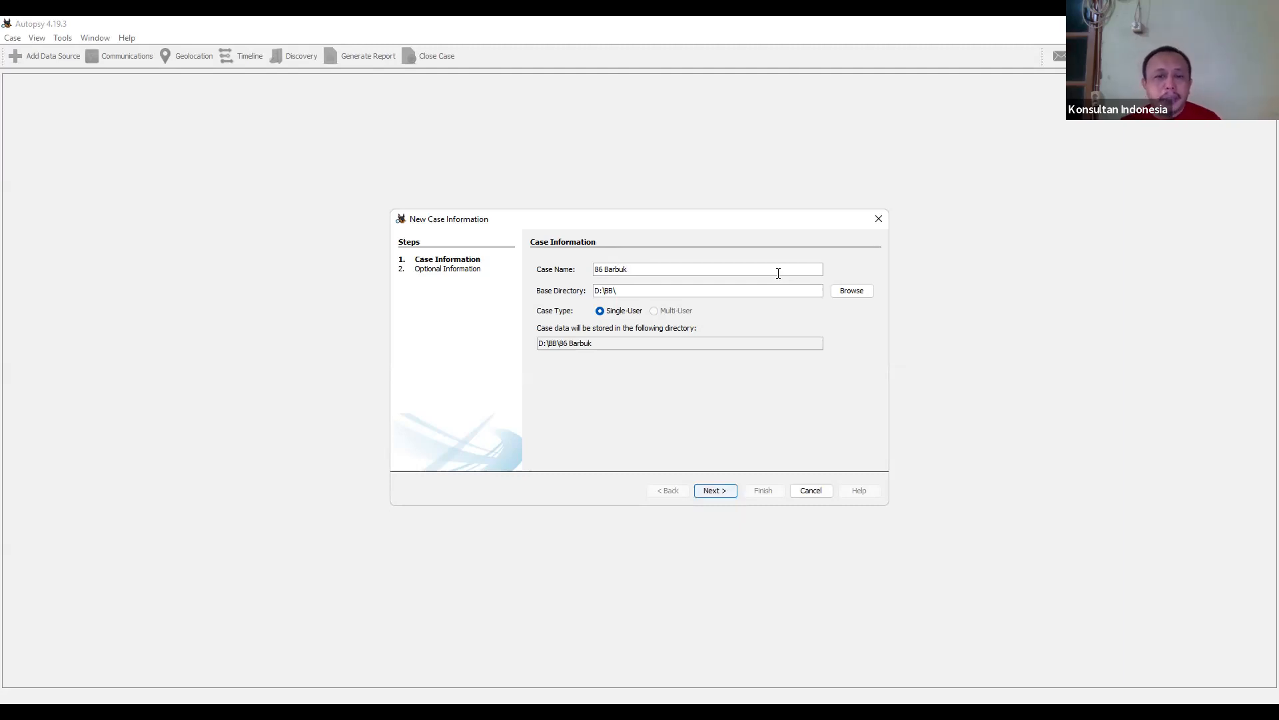
{"action": "left_click", "coordinate": [726, 493]}
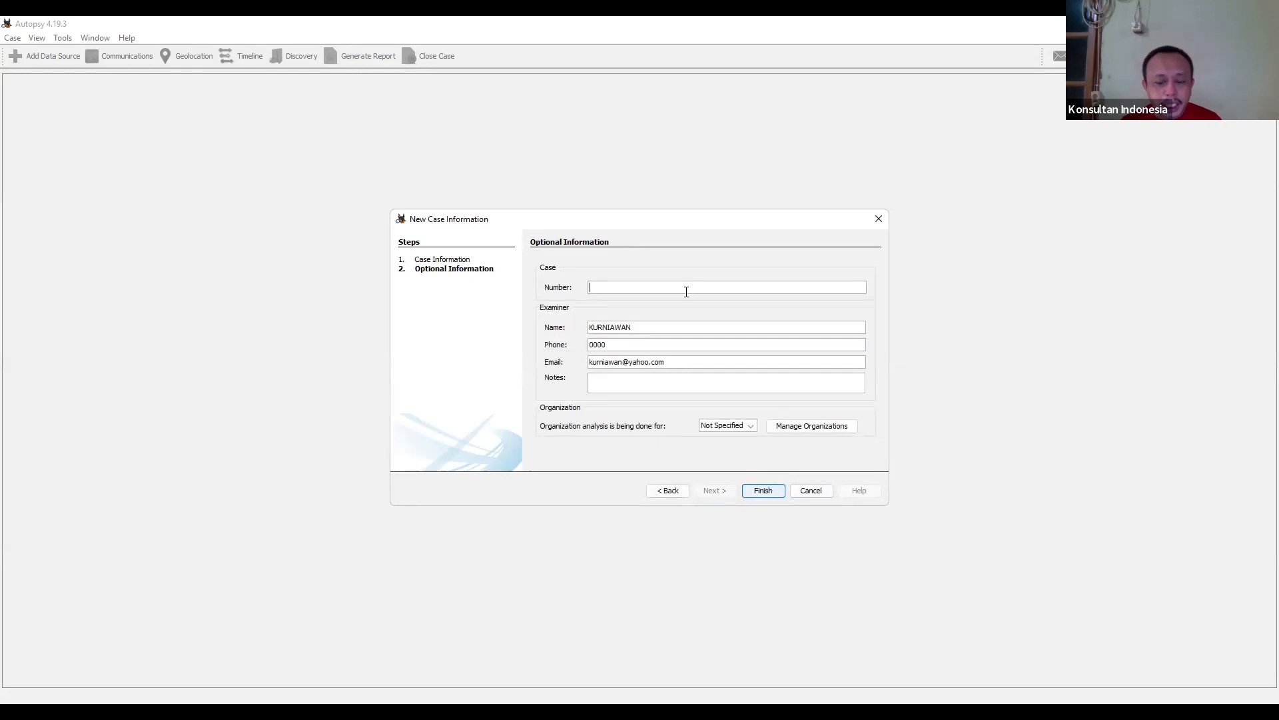
Set the case number to 01122, keep the existing examiner details and finish creating the case
{"action": "type", "text": "11"}
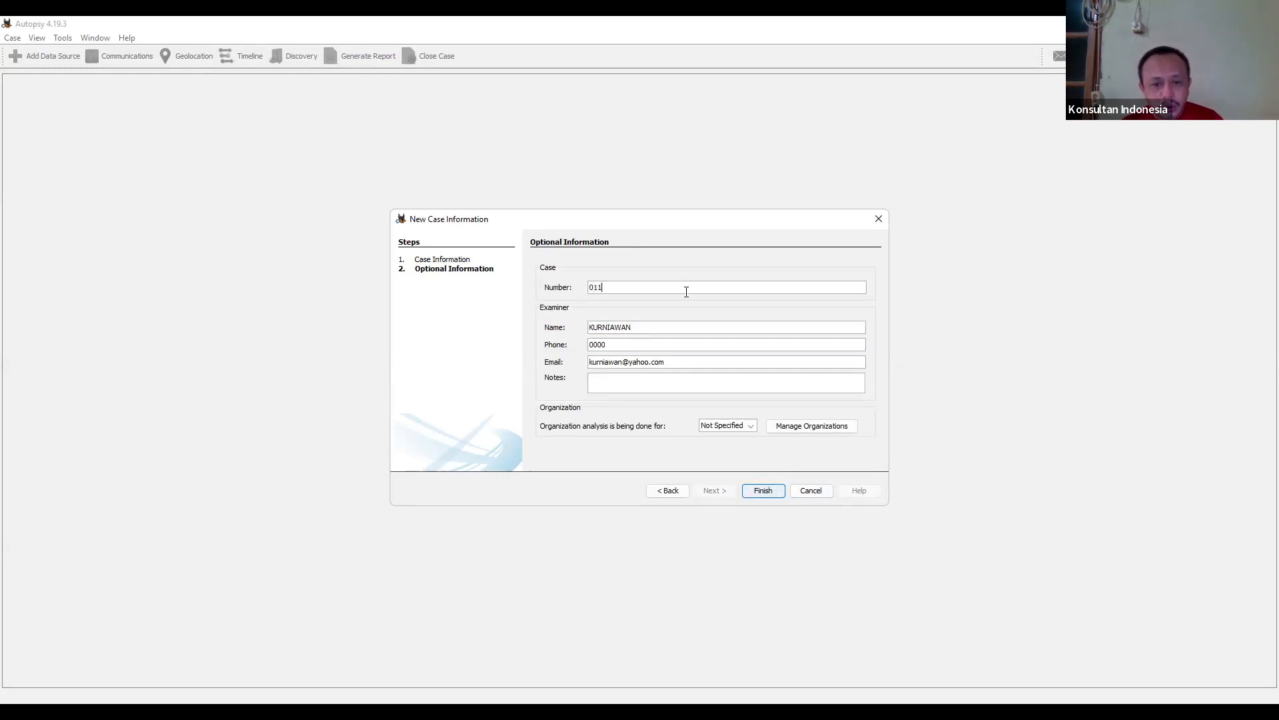
{"action": "type", "text": "22"}
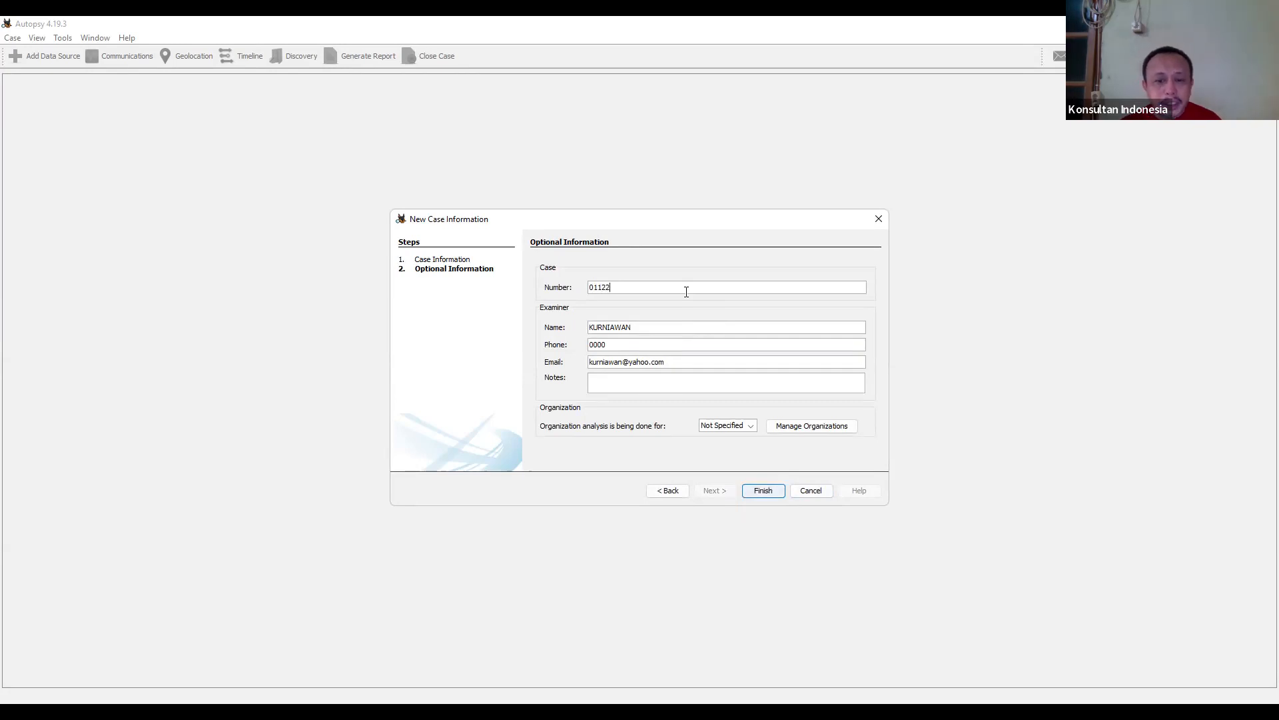
{"action": "left_click", "coordinate": [765, 491]}
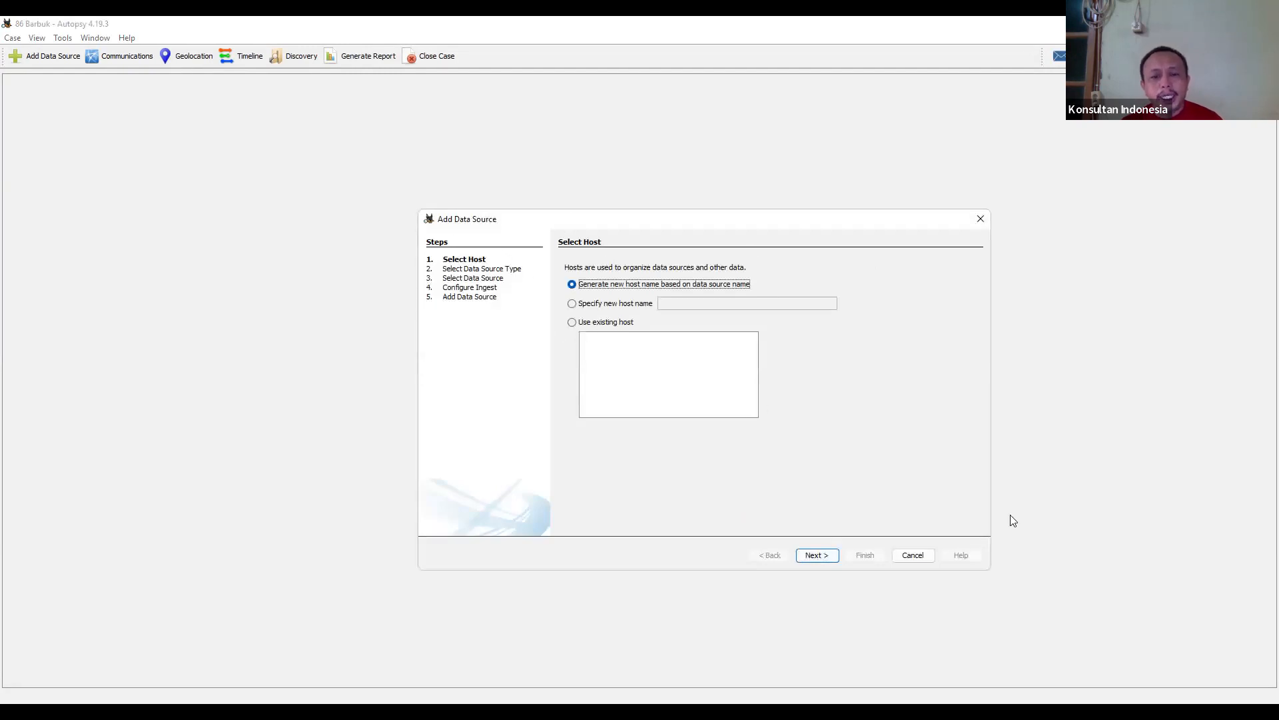
Keep the host name generated from the data source name and choose Local Disk as the data source type
{"action": "left_click", "coordinate": [814, 558]}
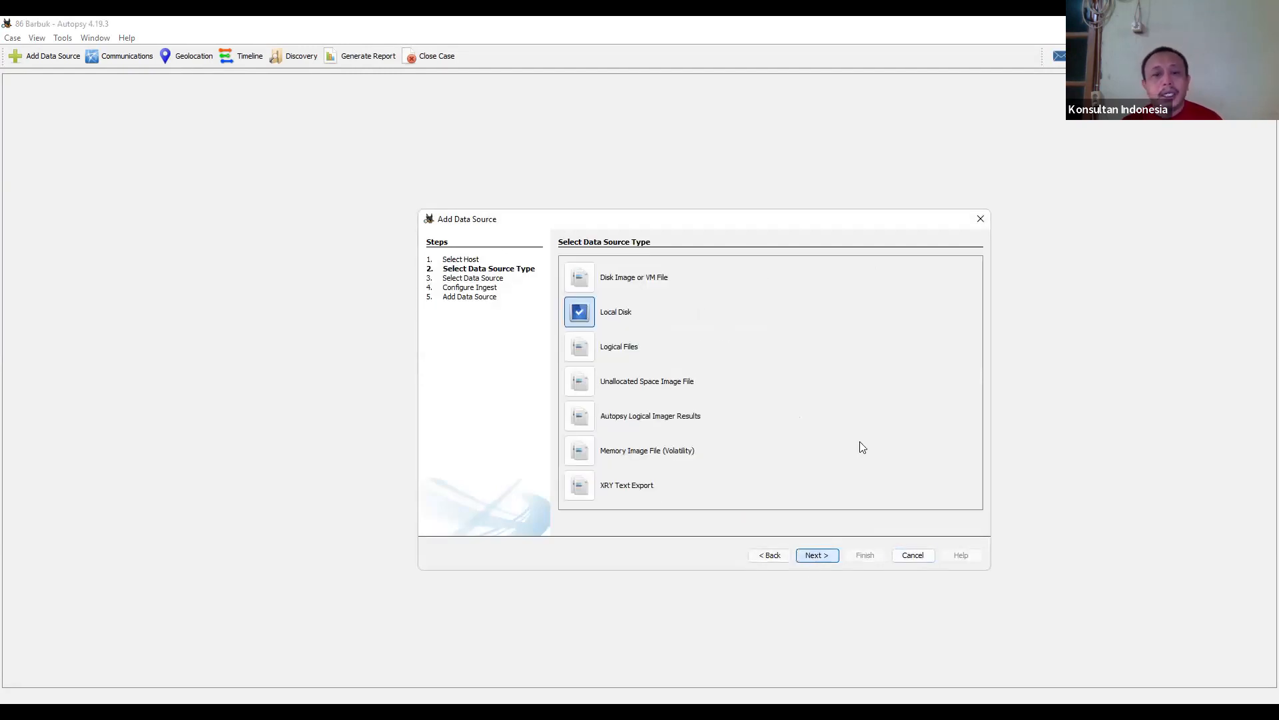
{"action": "left_click", "coordinate": [578, 281]}
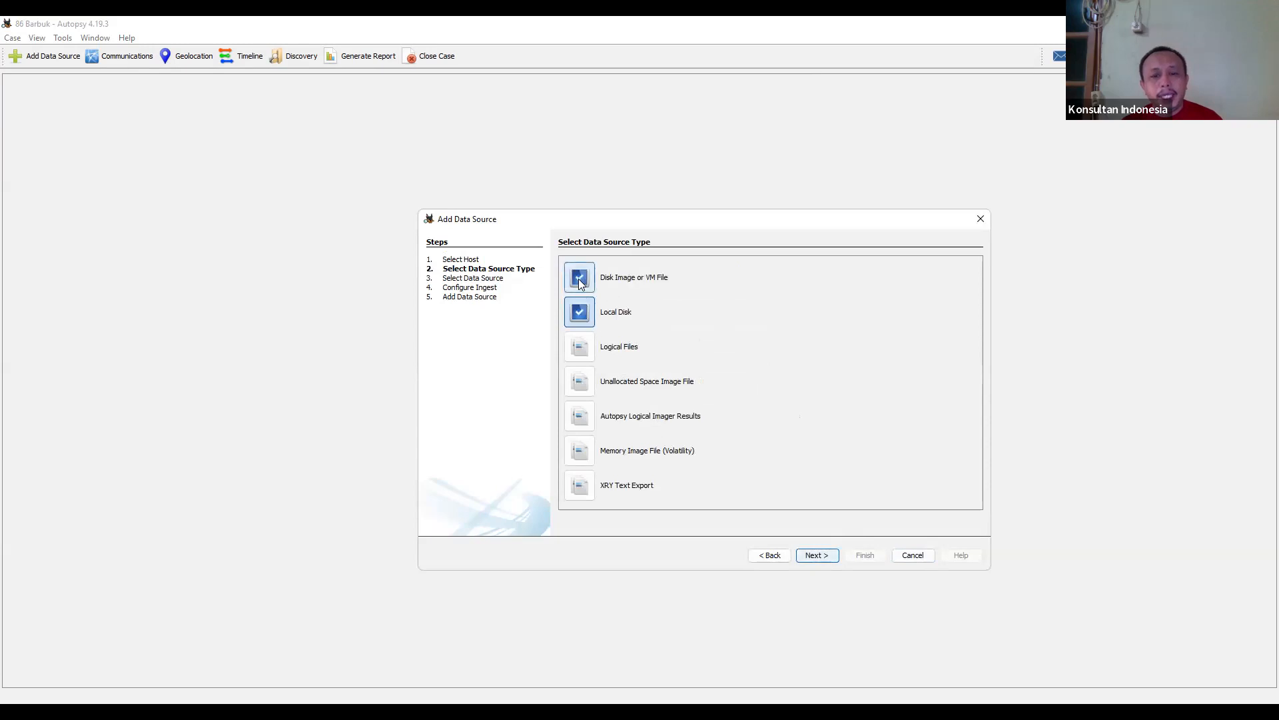
{"action": "left_click", "coordinate": [578, 314]}
{"action": "left_click", "coordinate": [580, 344]}
{"action": "left_click", "coordinate": [589, 375]}
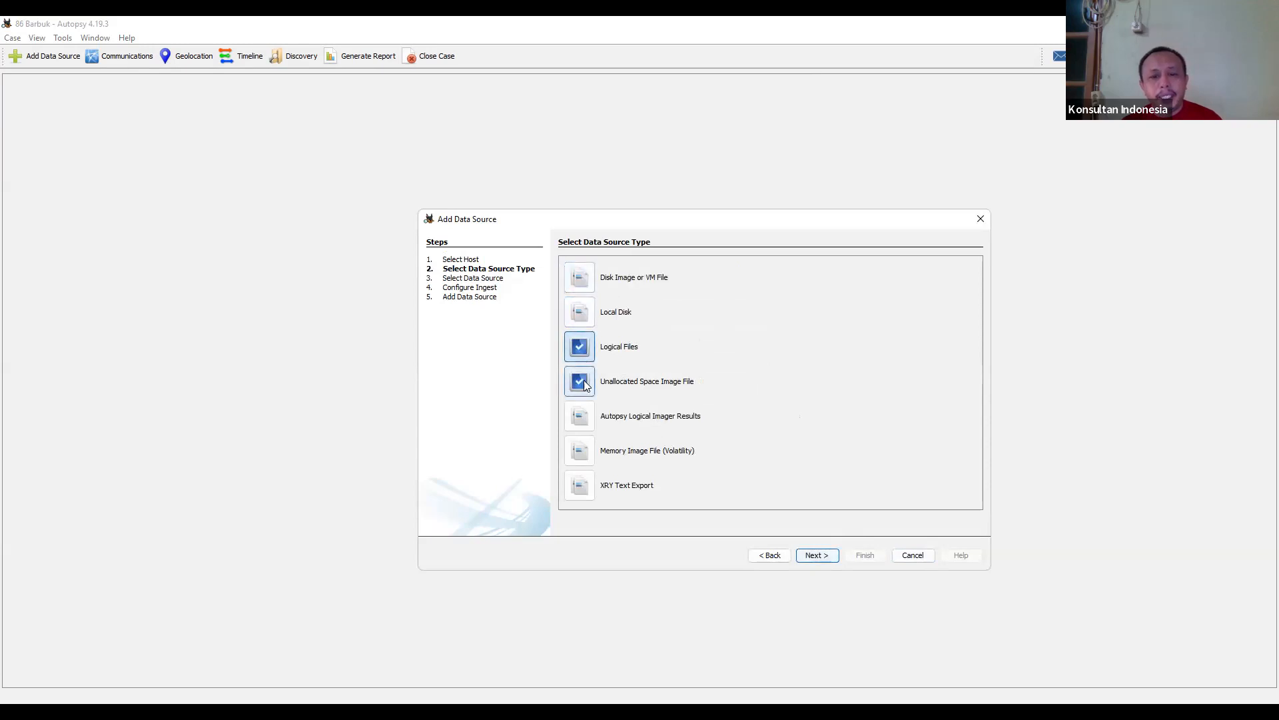
{"action": "left_click", "coordinate": [579, 420]}
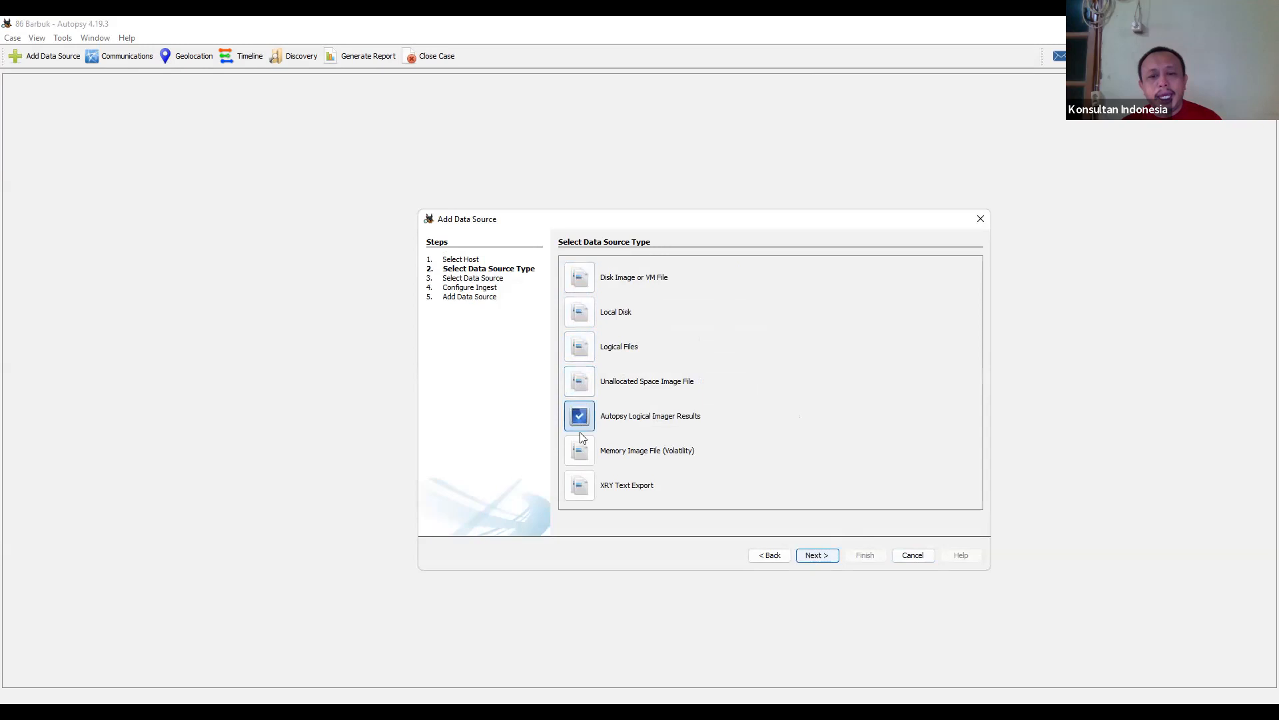
{"action": "left_click", "coordinate": [584, 452]}
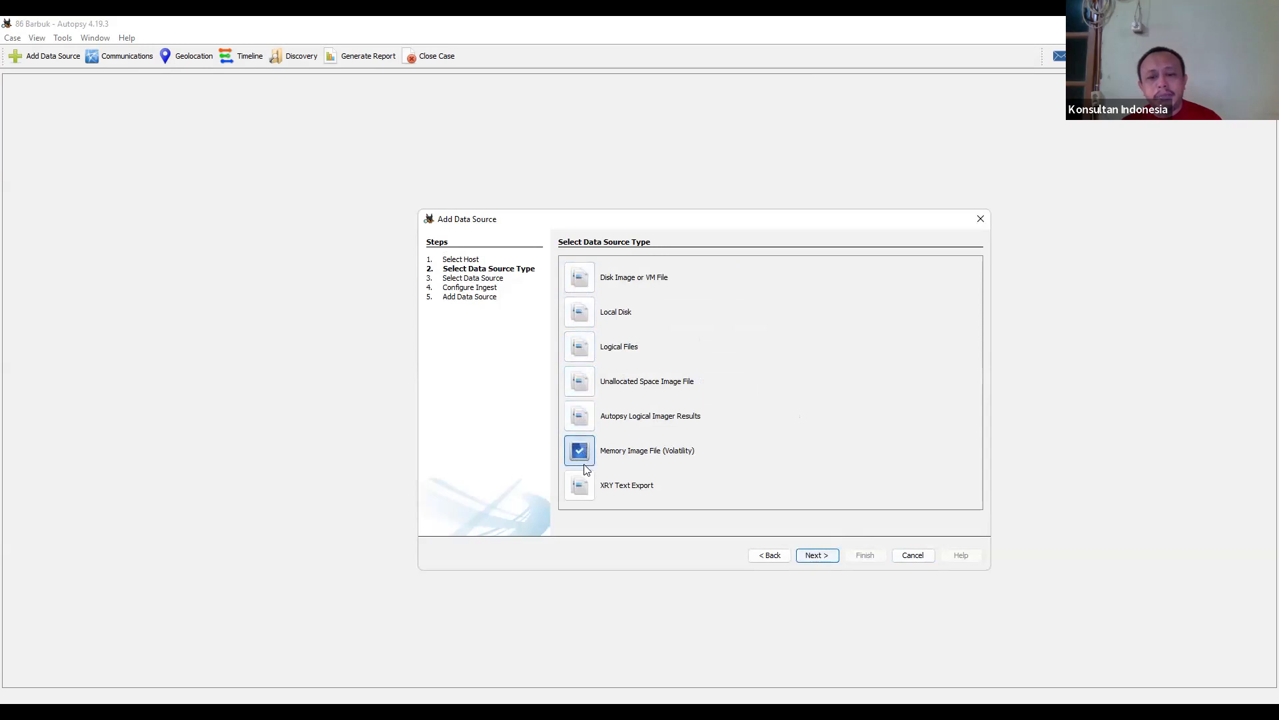
{"action": "left_click", "coordinate": [579, 485]}
{"action": "left_click", "coordinate": [581, 321]}
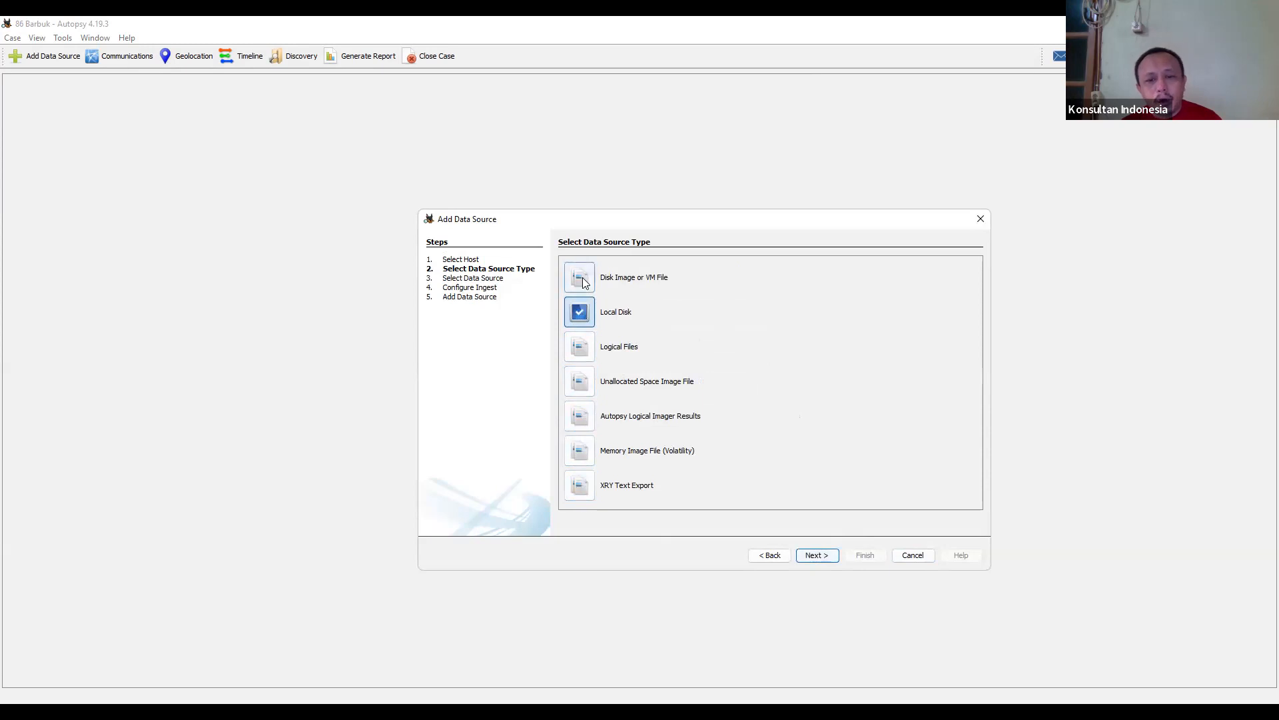
{"action": "left_click", "coordinate": [581, 281]}
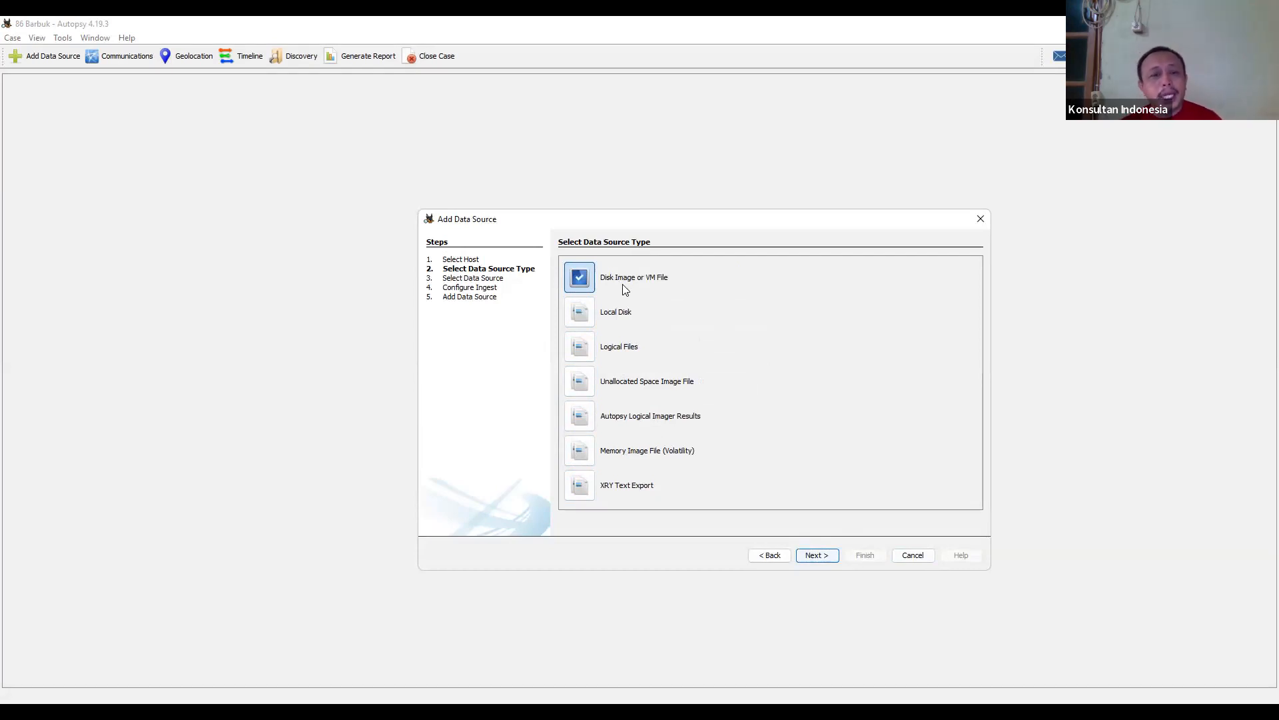
{"action": "left_click", "coordinate": [581, 312]}
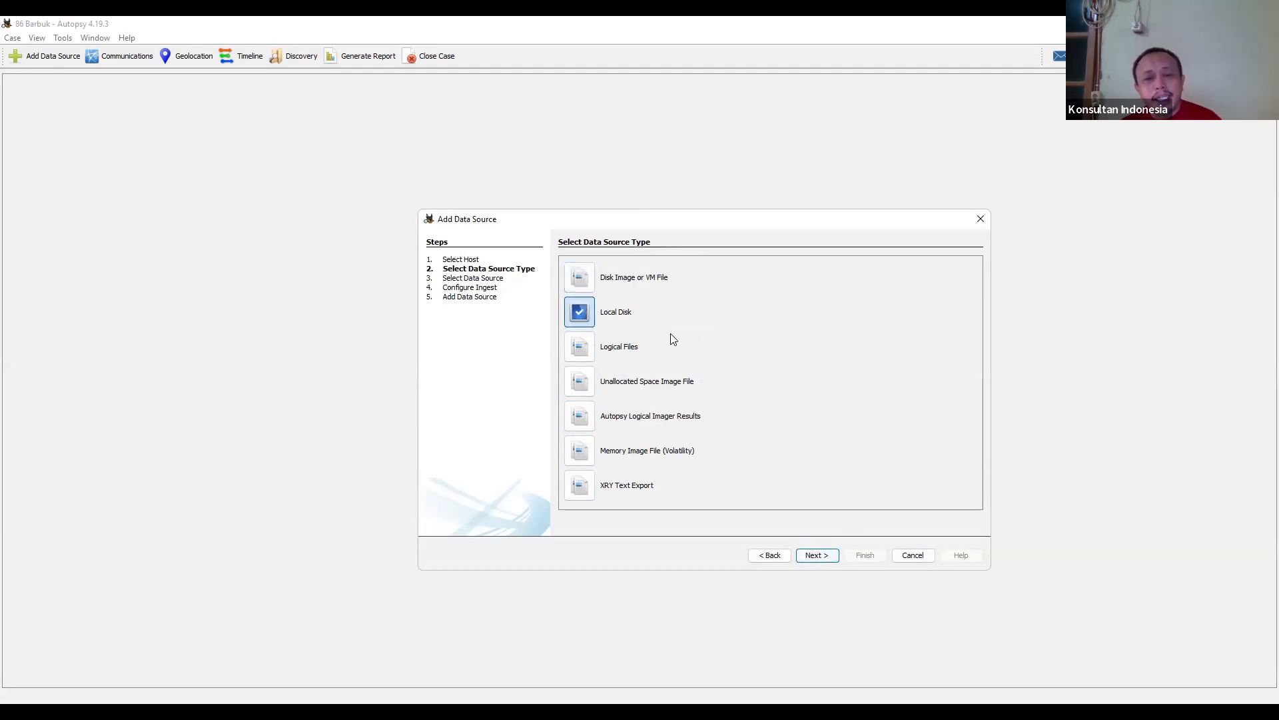
{"action": "left_click", "coordinate": [579, 277]}
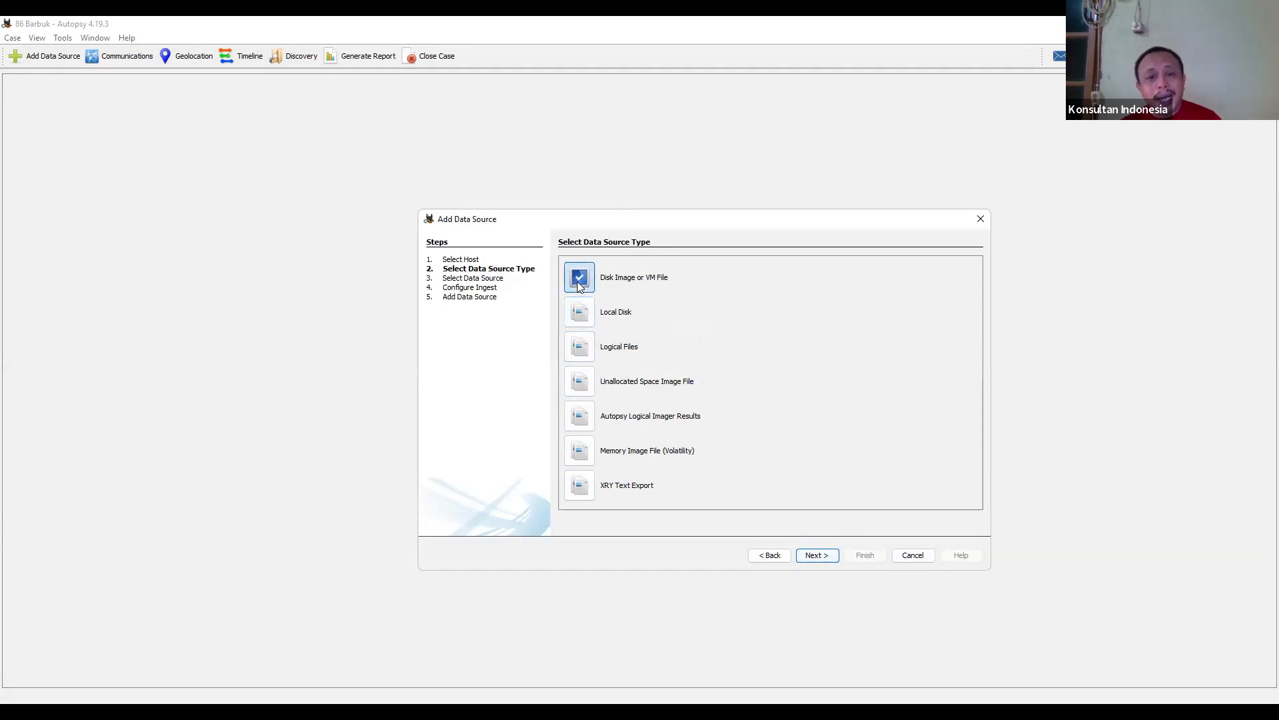
{"action": "left_click", "coordinate": [581, 313]}
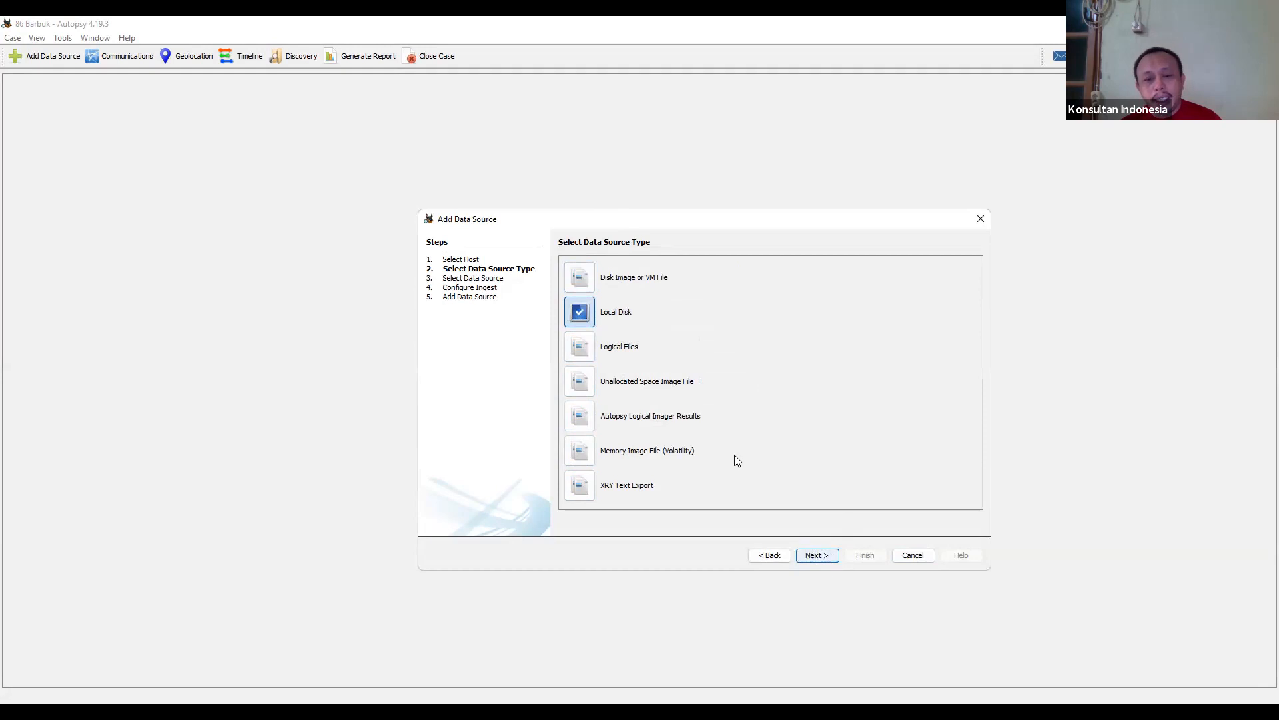
{"action": "left_click", "coordinate": [817, 555]}
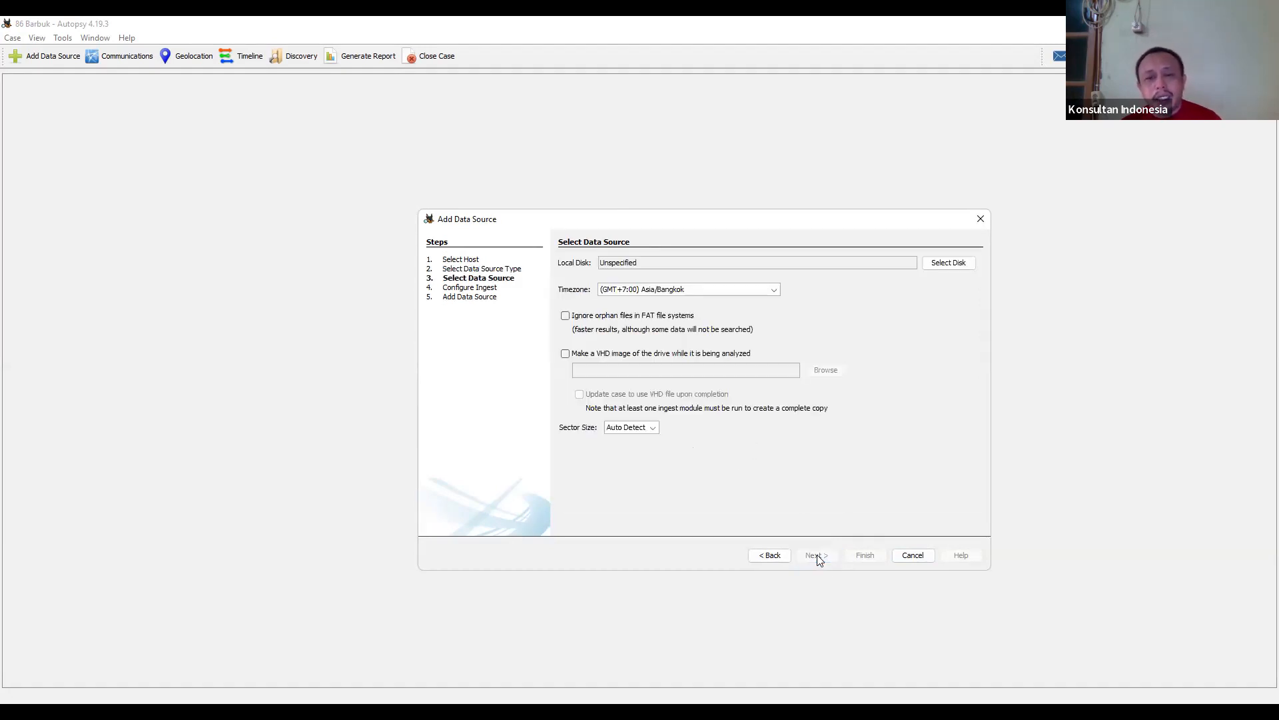
Select the KINGSTON (E:) drive as the local disk to analyze
{"action": "left_click", "coordinate": [949, 268]}
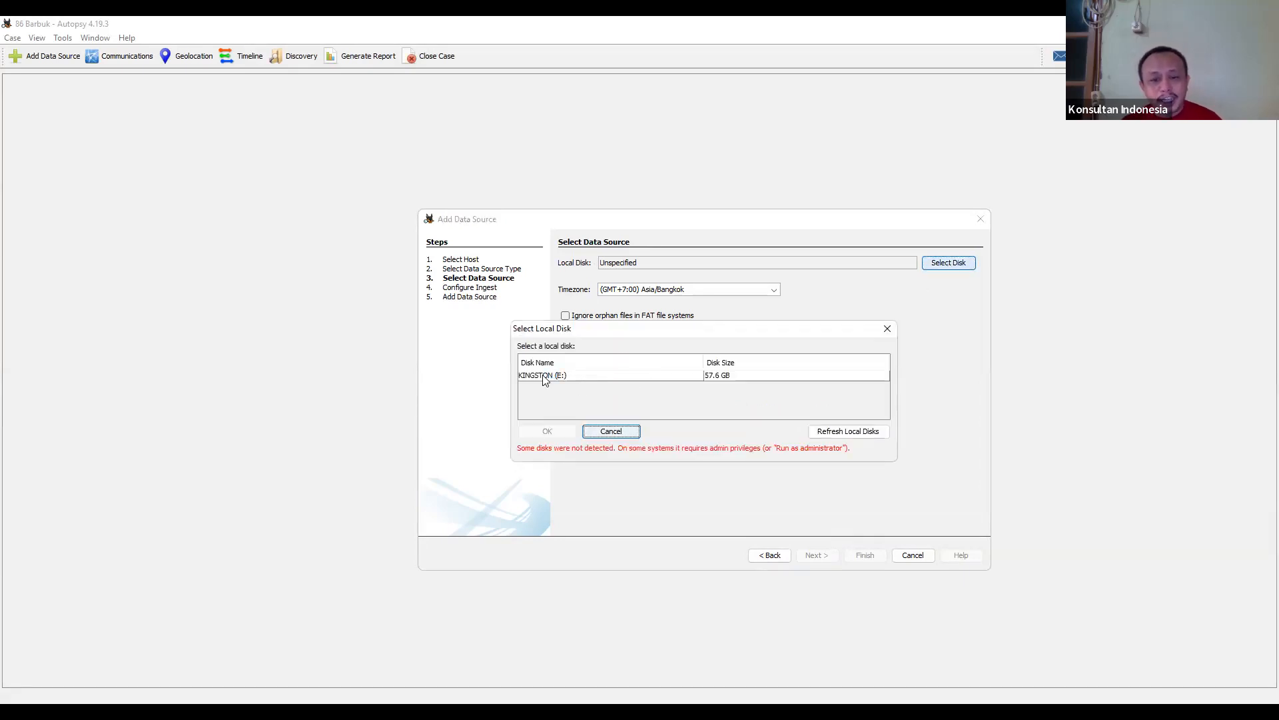
{"action": "left_click", "coordinate": [543, 376]}
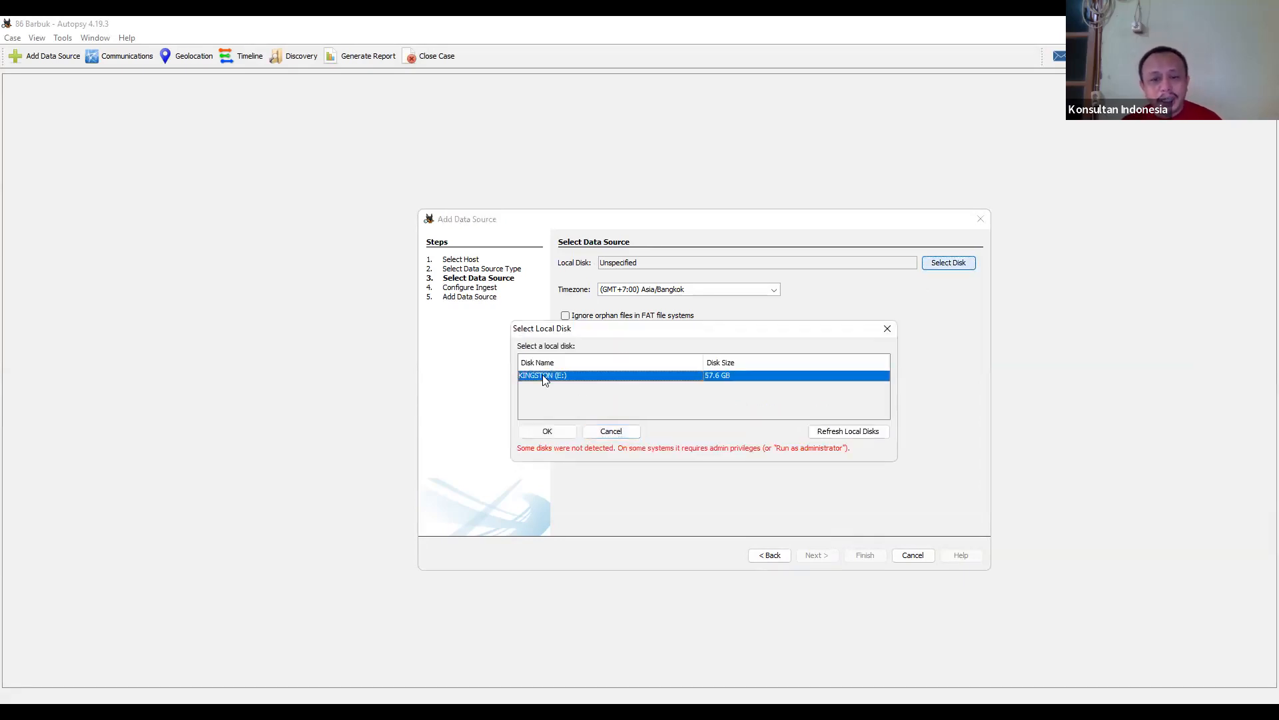
{"action": "left_click", "coordinate": [548, 432]}
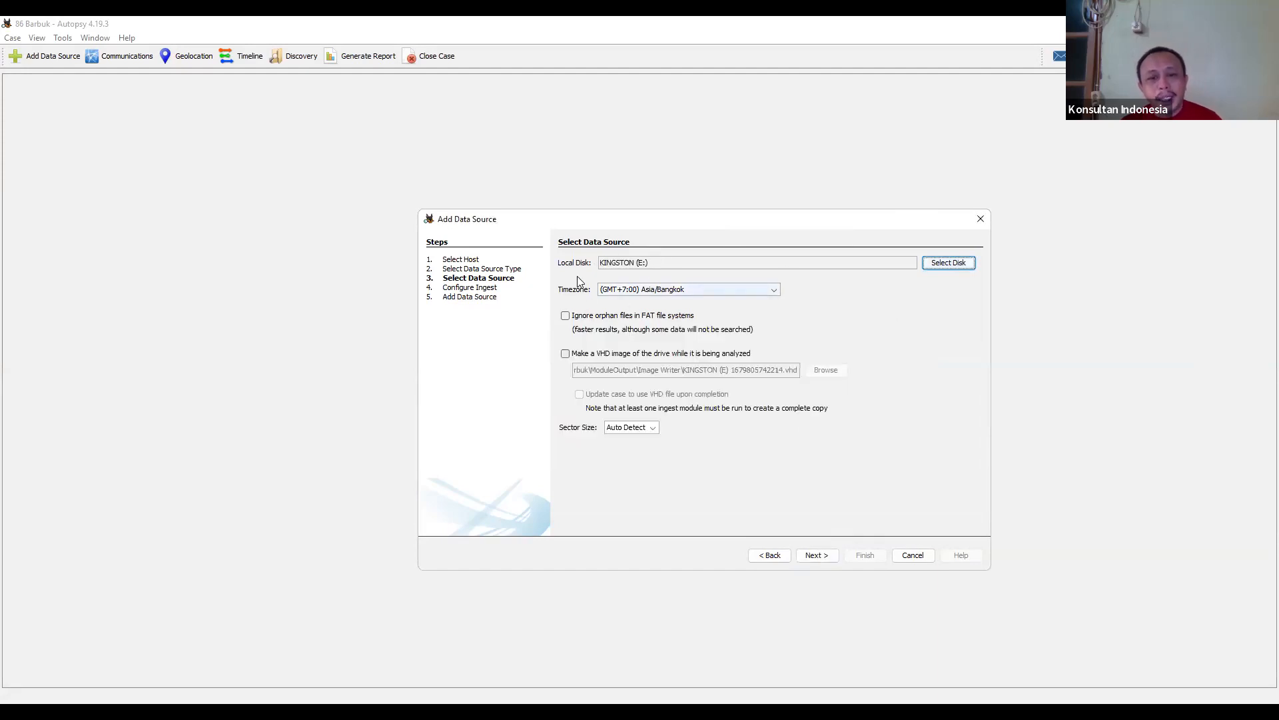
Set the data source's timezone to (GMT+8:00) Asia/Makassar
{"action": "left_click", "coordinate": [773, 294]}
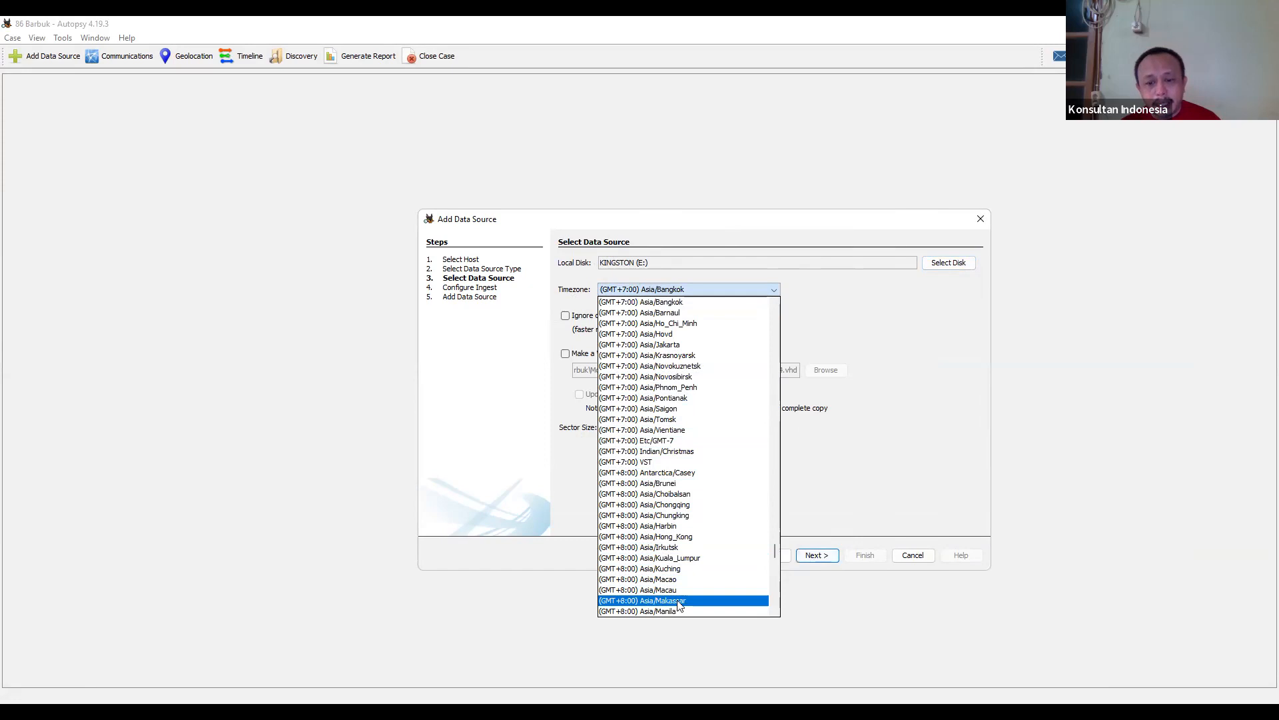
{"action": "scroll", "coordinate": [686, 597], "scroll_direction": "down", "scroll_amount": 5}
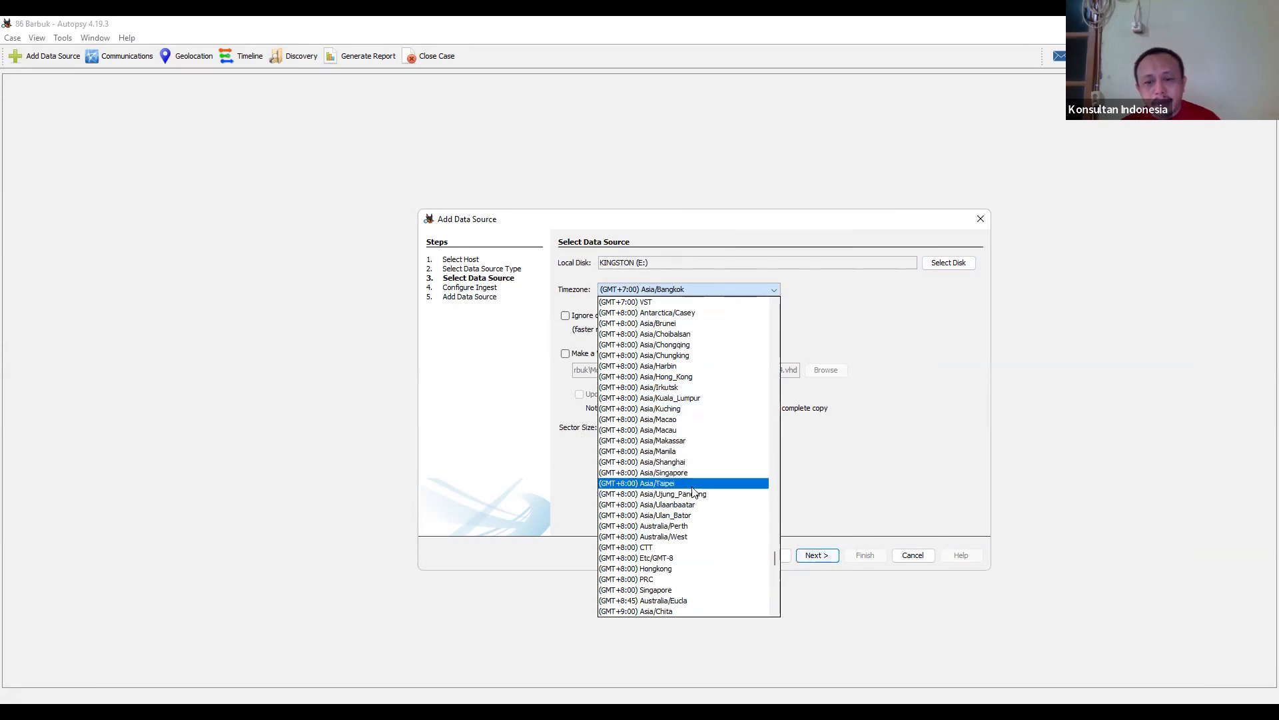
{"action": "scroll", "coordinate": [690, 387], "scroll_direction": "up", "scroll_amount": 2}
{"action": "scroll", "coordinate": [688, 407], "scroll_direction": "up", "scroll_amount": 3}
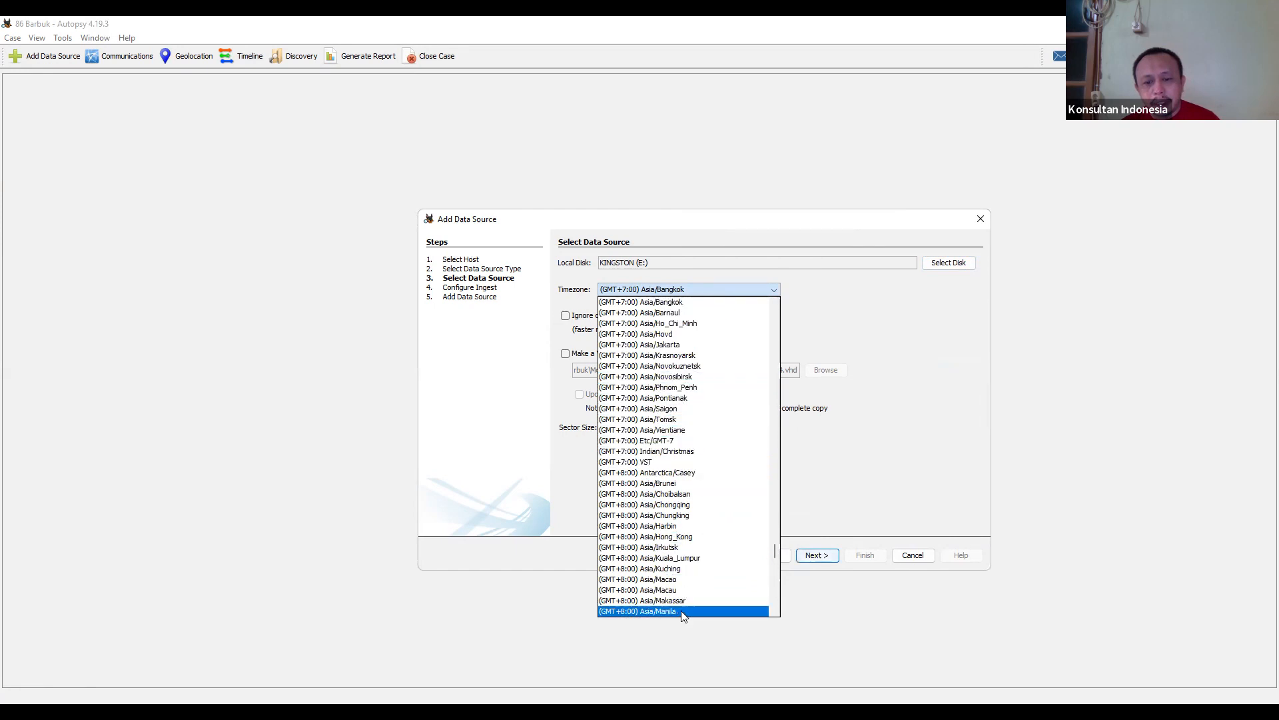
{"action": "scroll", "coordinate": [691, 601], "scroll_direction": "down", "scroll_amount": 2}
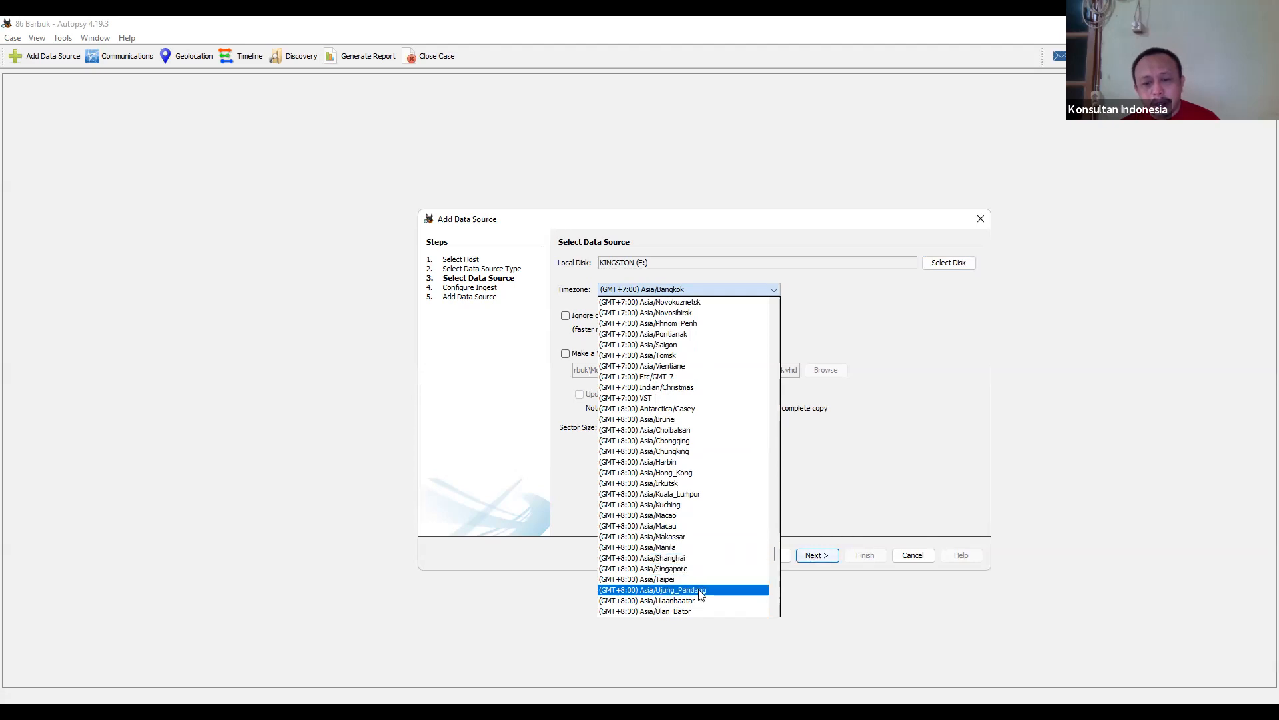
{"action": "left_click", "coordinate": [688, 537]}
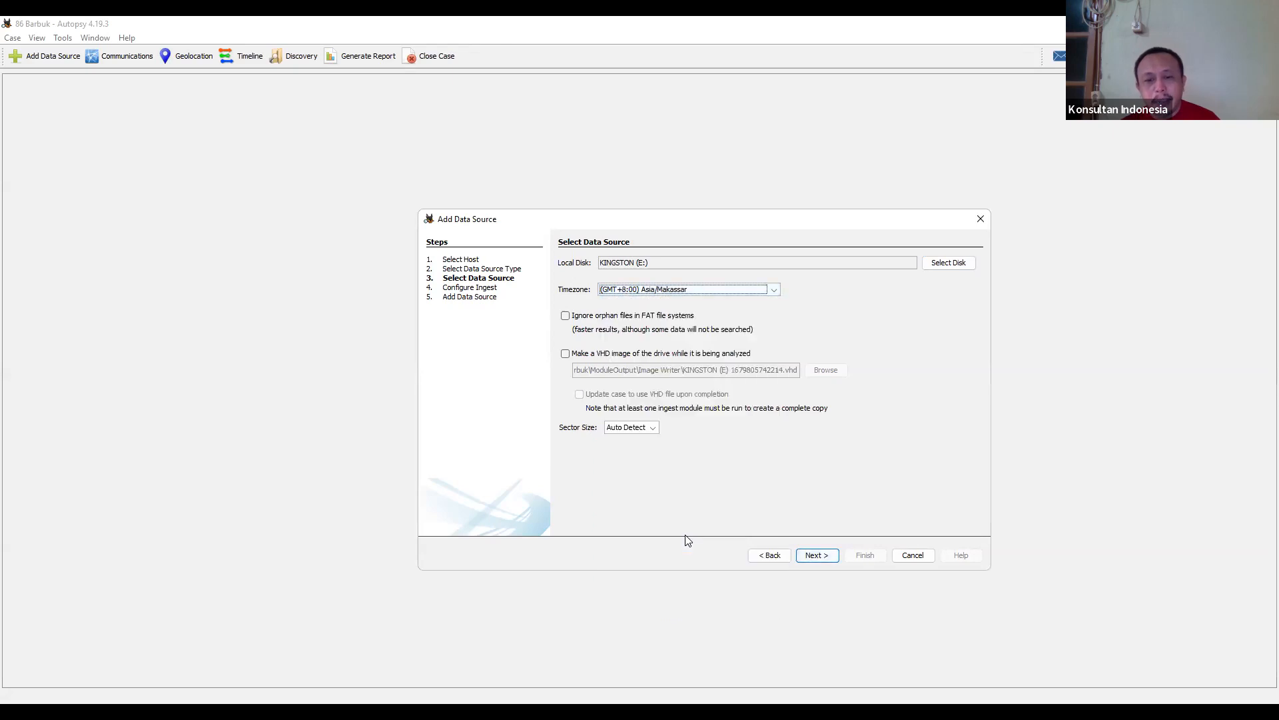
Accept the disk settings and add the data source with the preselected ingest modules on All Files, Directories, and Unallocated Space
{"action": "left_click", "coordinate": [816, 556]}
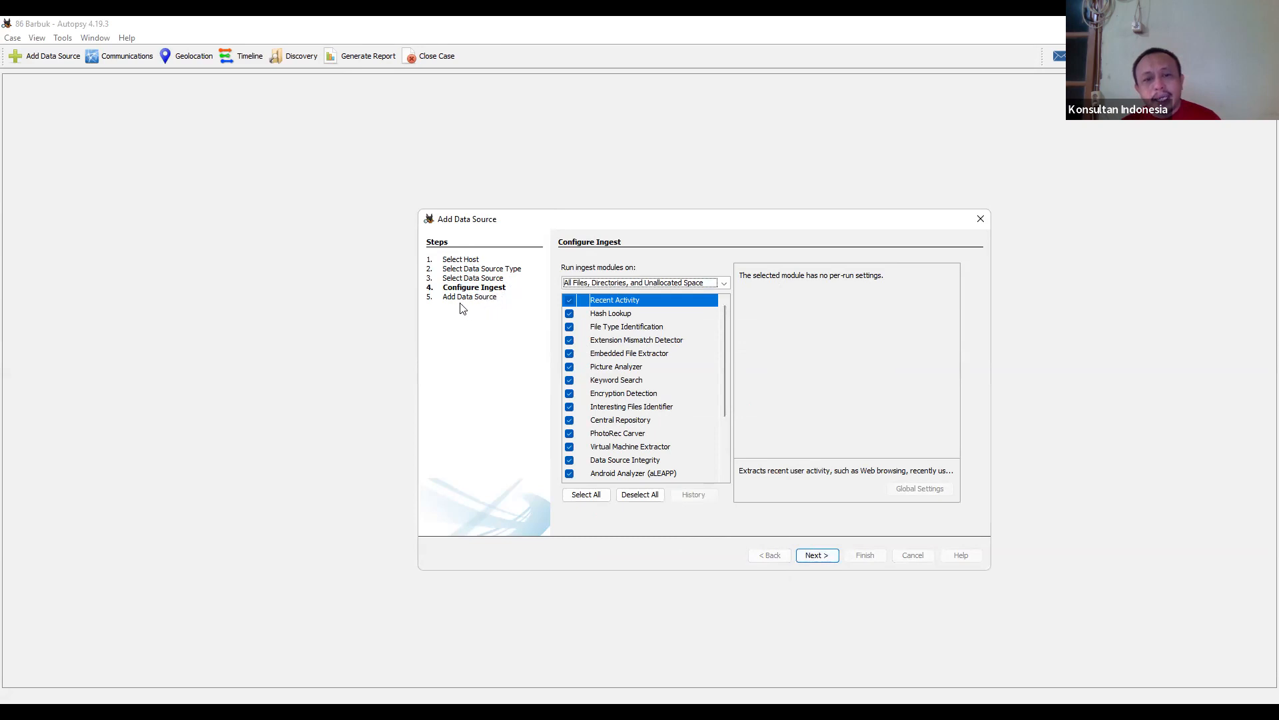
{"action": "left_click", "coordinate": [817, 556]}
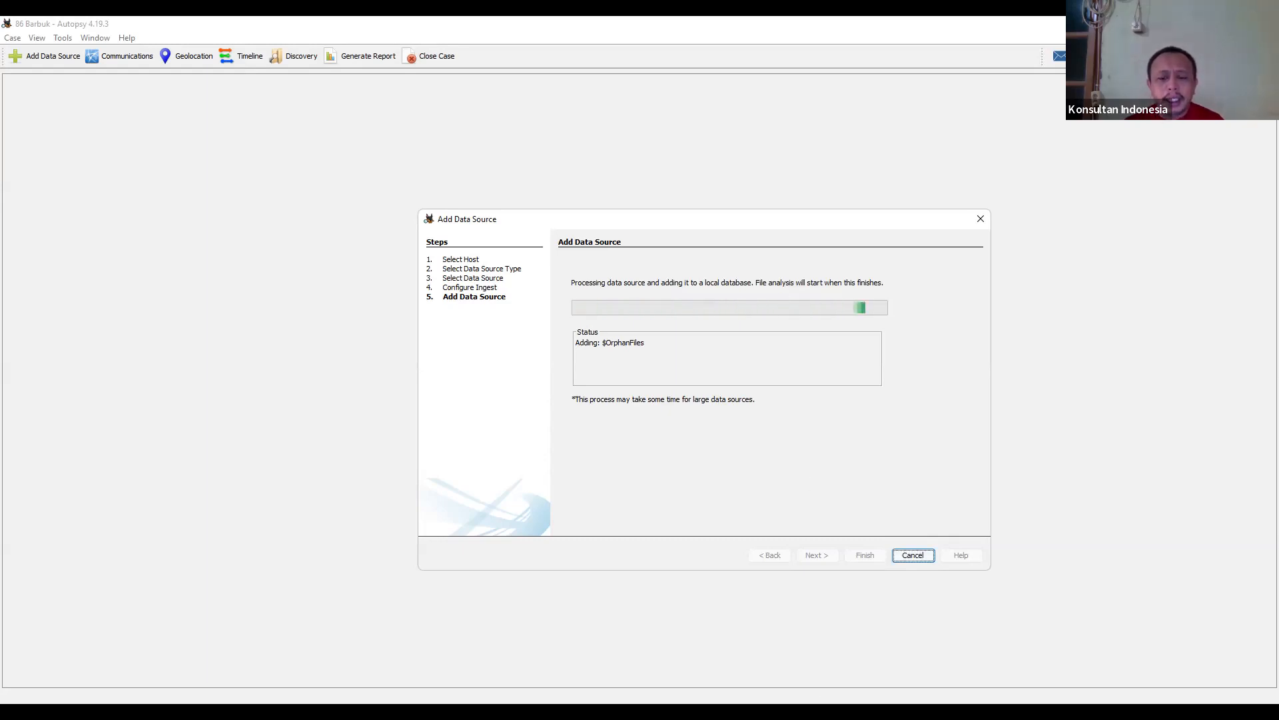
{"action": "left_click", "coordinate": [1234, 258]}
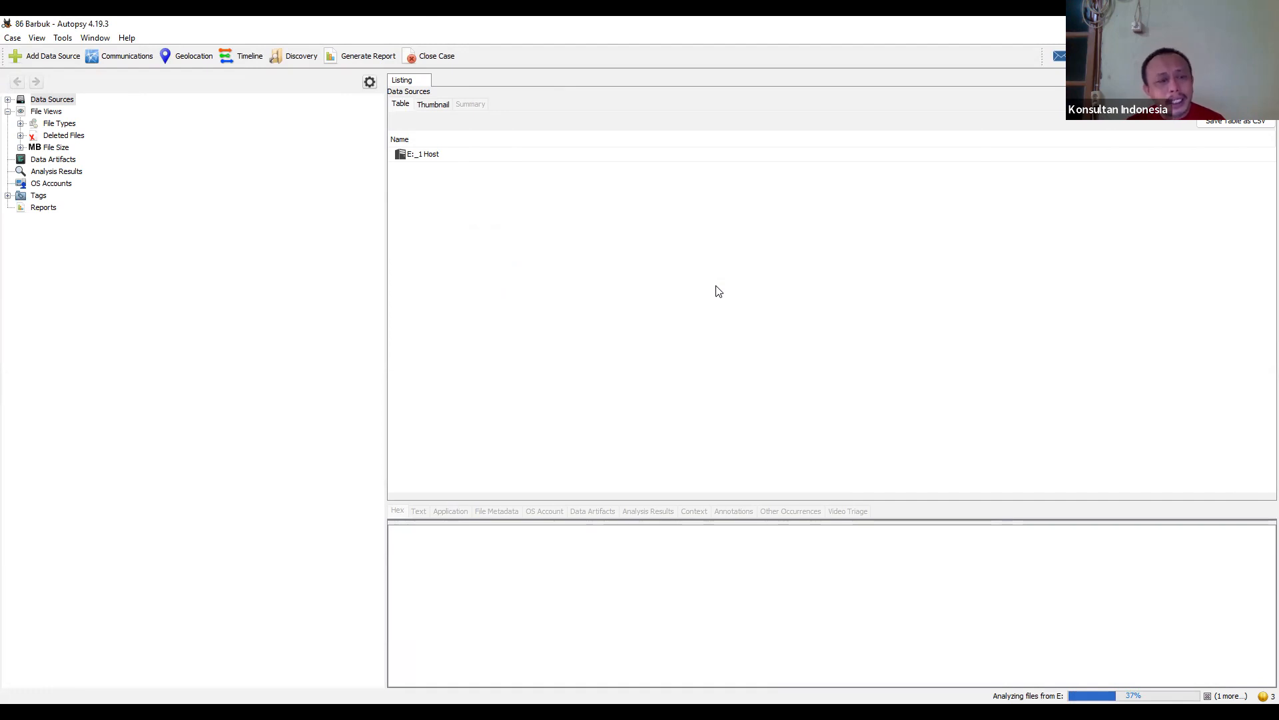
List the File System entries of the Deleted Files view as a table
{"action": "left_click", "coordinate": [407, 106]}
{"action": "left_click", "coordinate": [431, 105]}
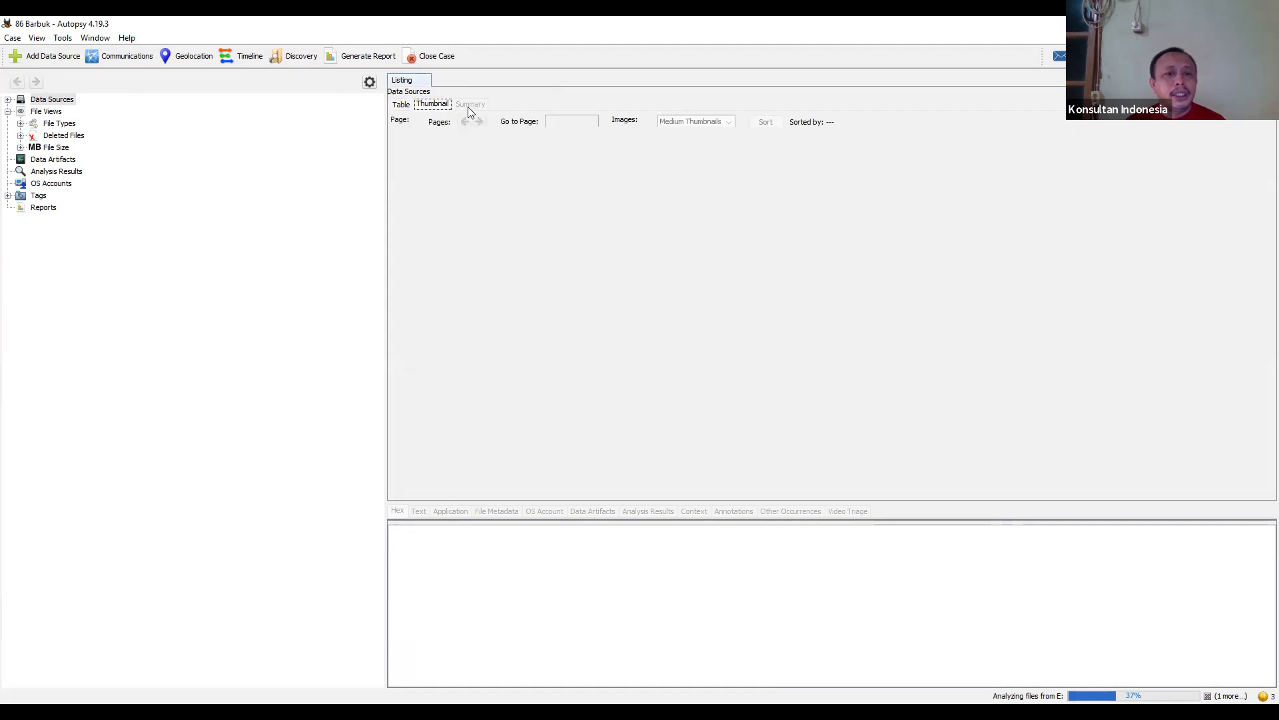
{"action": "left_click", "coordinate": [408, 106]}
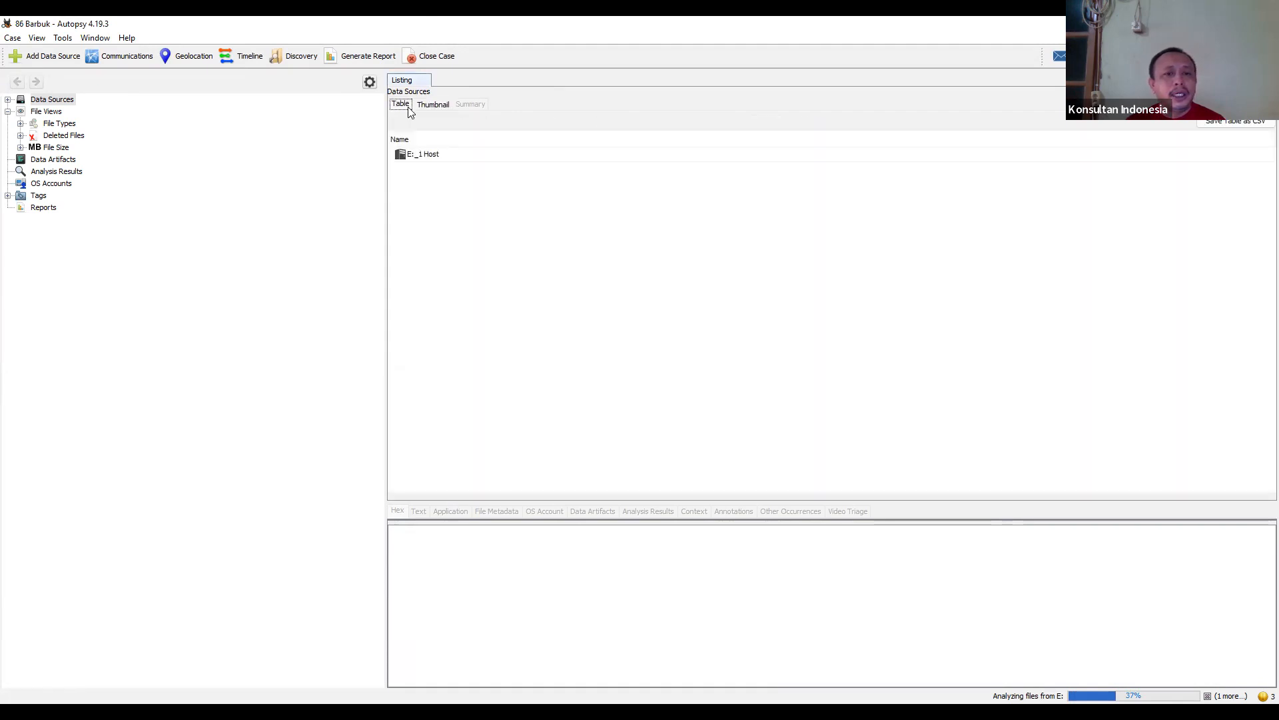
{"action": "left_click", "coordinate": [23, 138]}
{"action": "left_click", "coordinate": [73, 137]}
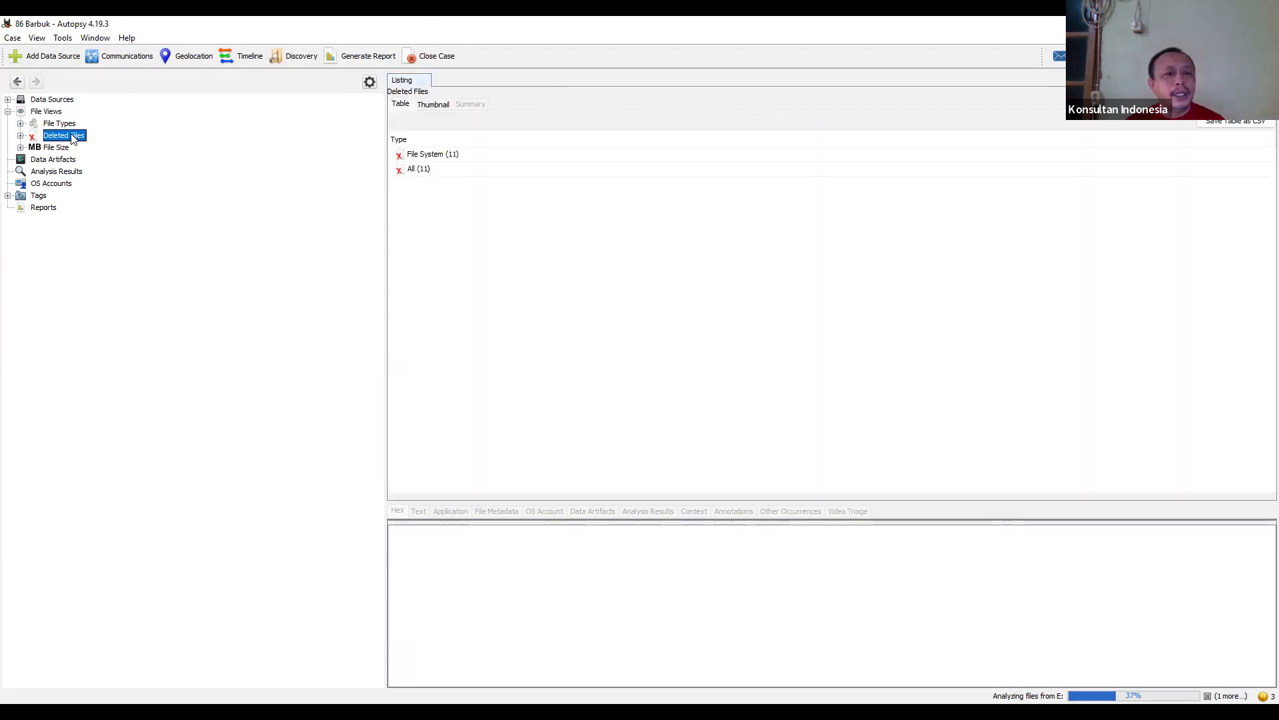
{"action": "double_click", "coordinate": [441, 159]}
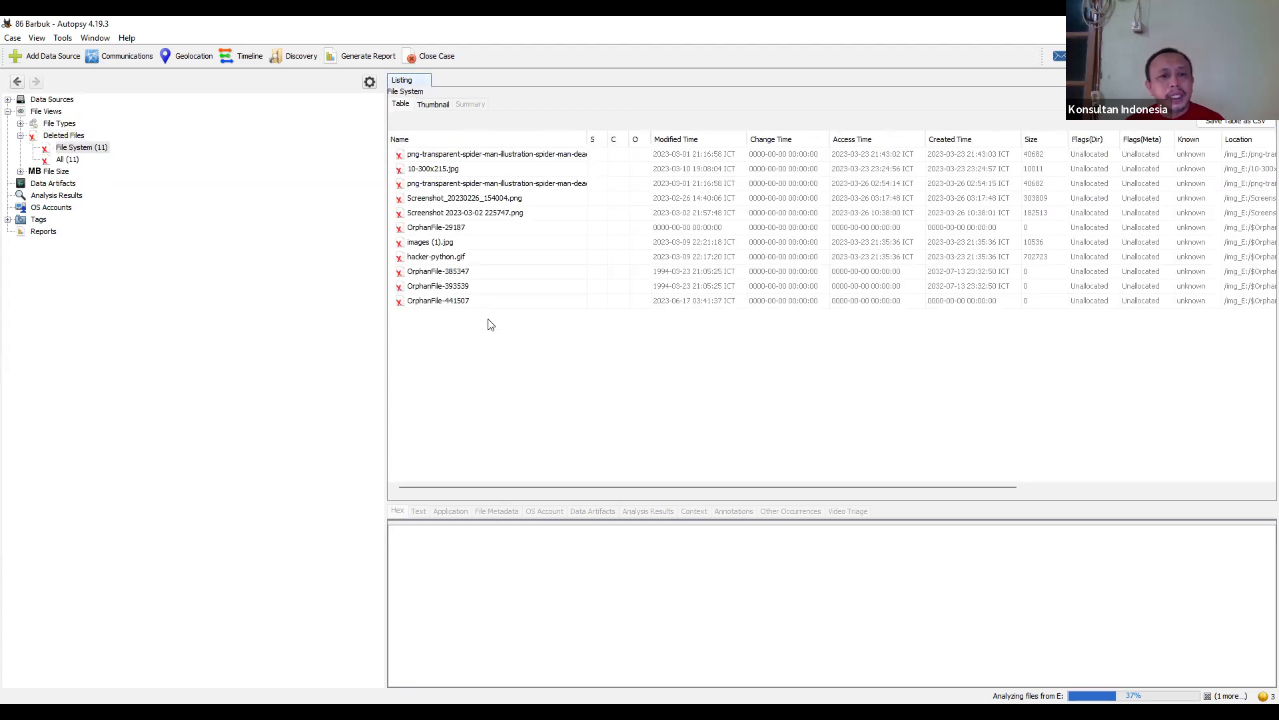
Examine the previews and metadata of the deleted screenshots, orphan files and other images in the File System list
{"action": "left_click", "coordinate": [501, 200]}
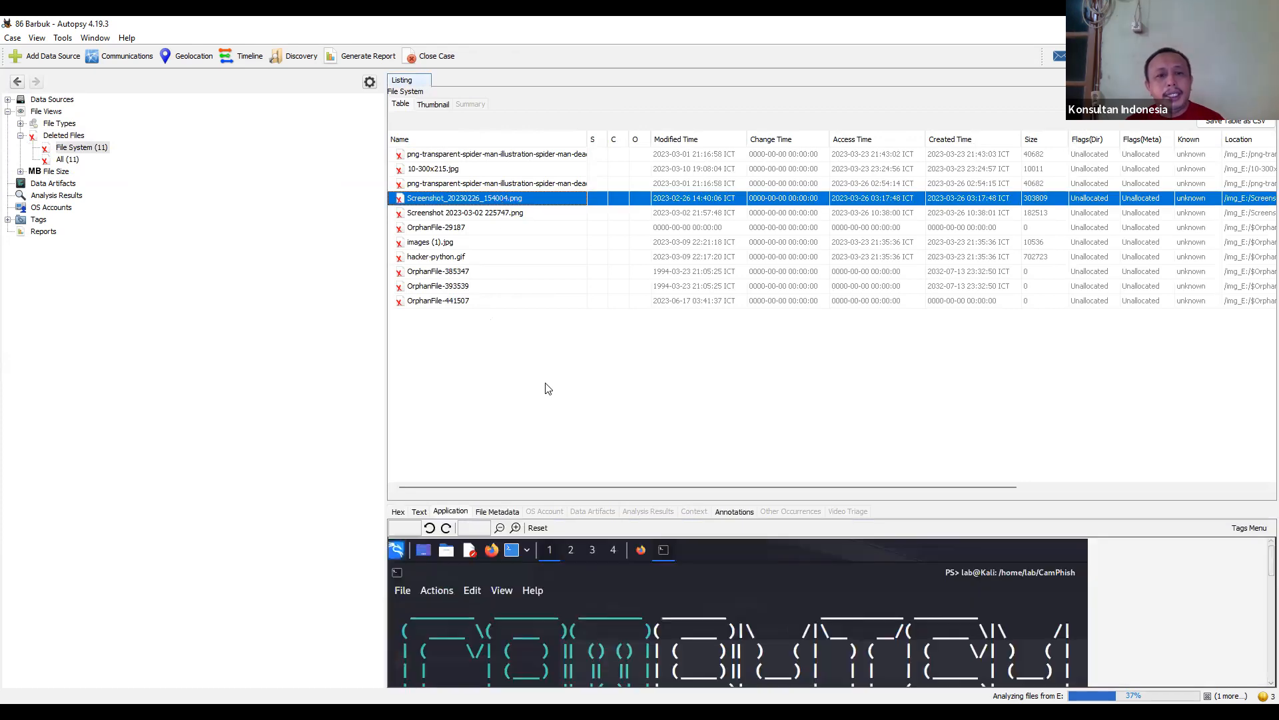
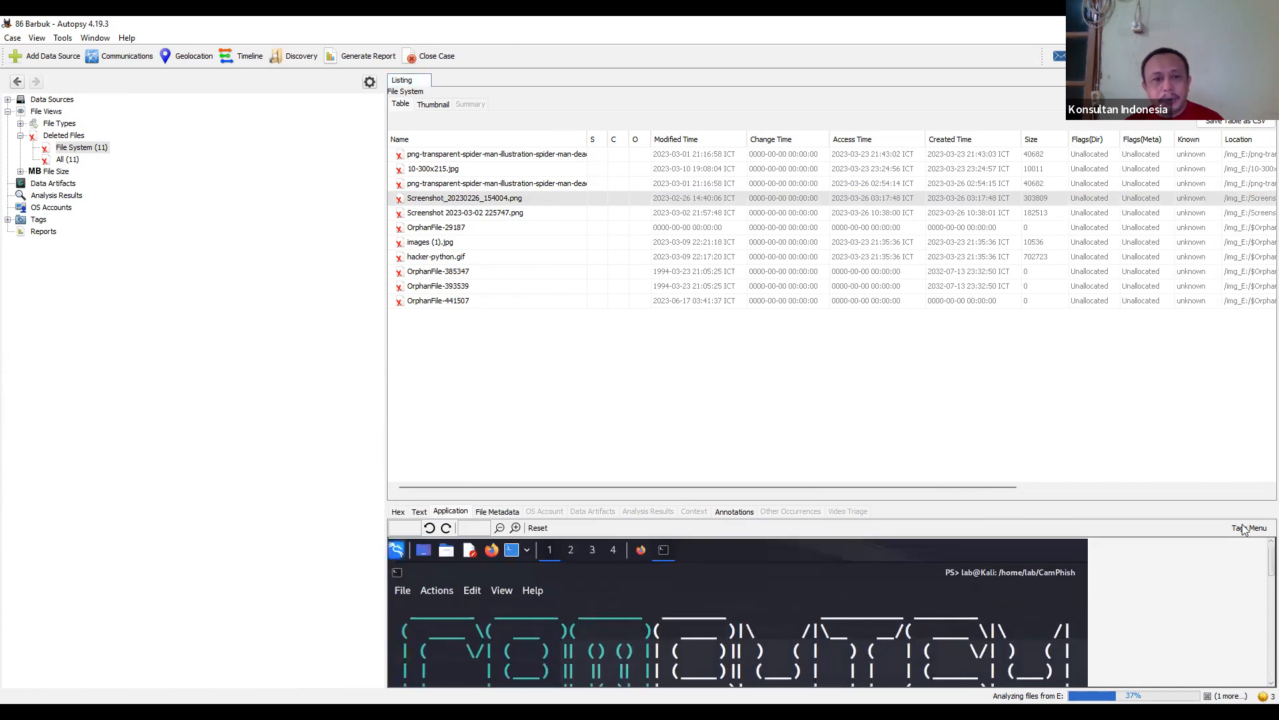
{"action": "left_click", "coordinate": [503, 212]}
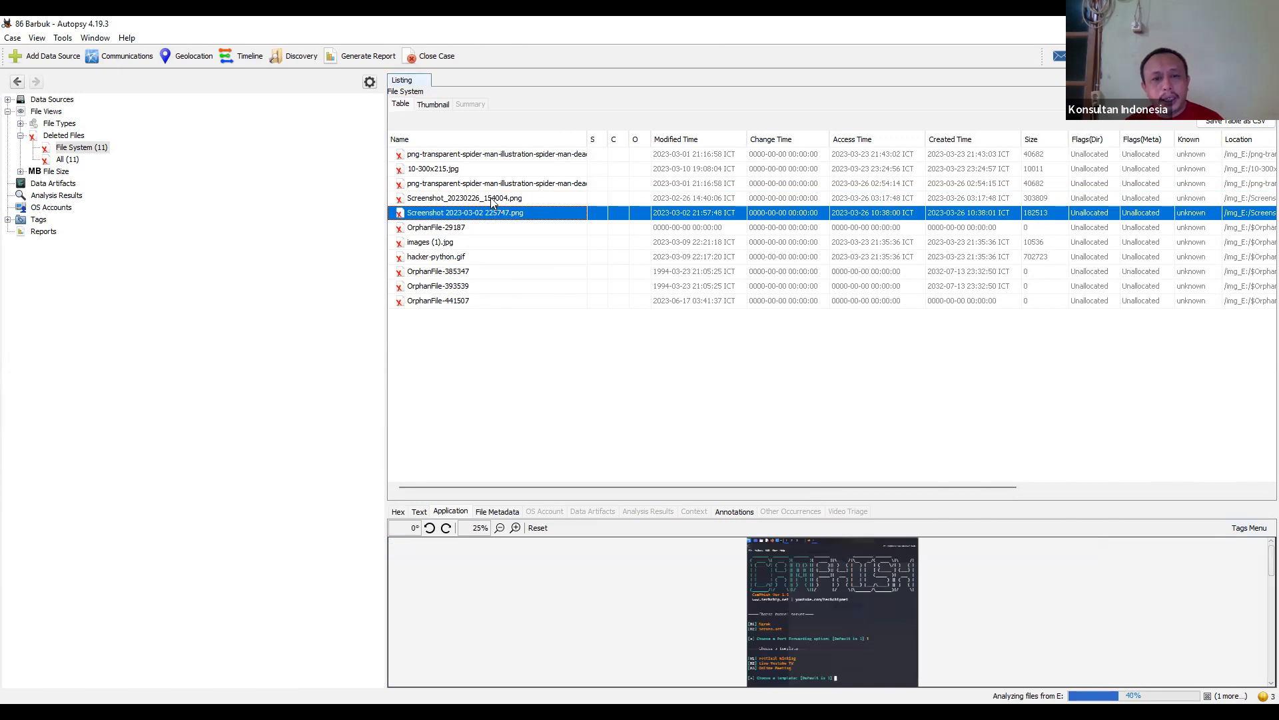
{"action": "left_click", "coordinate": [493, 198]}
{"action": "left_click", "coordinate": [480, 212]}
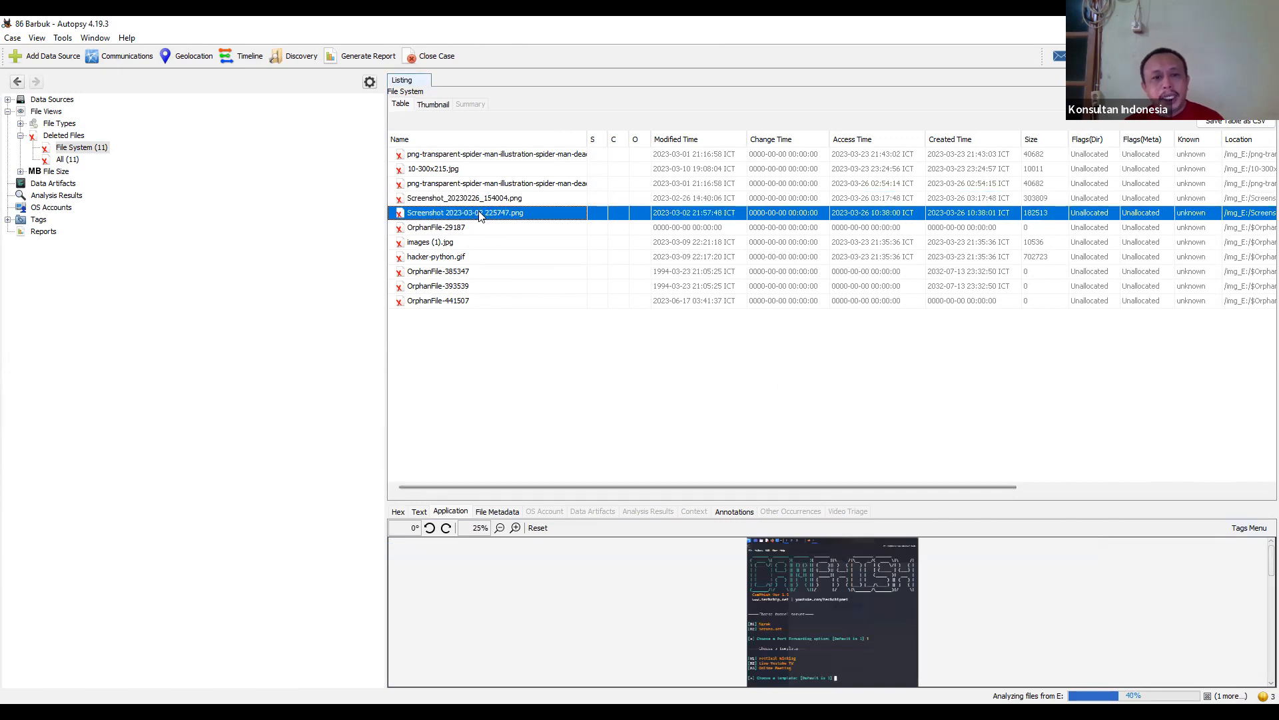
{"action": "left_click", "coordinate": [471, 228]}
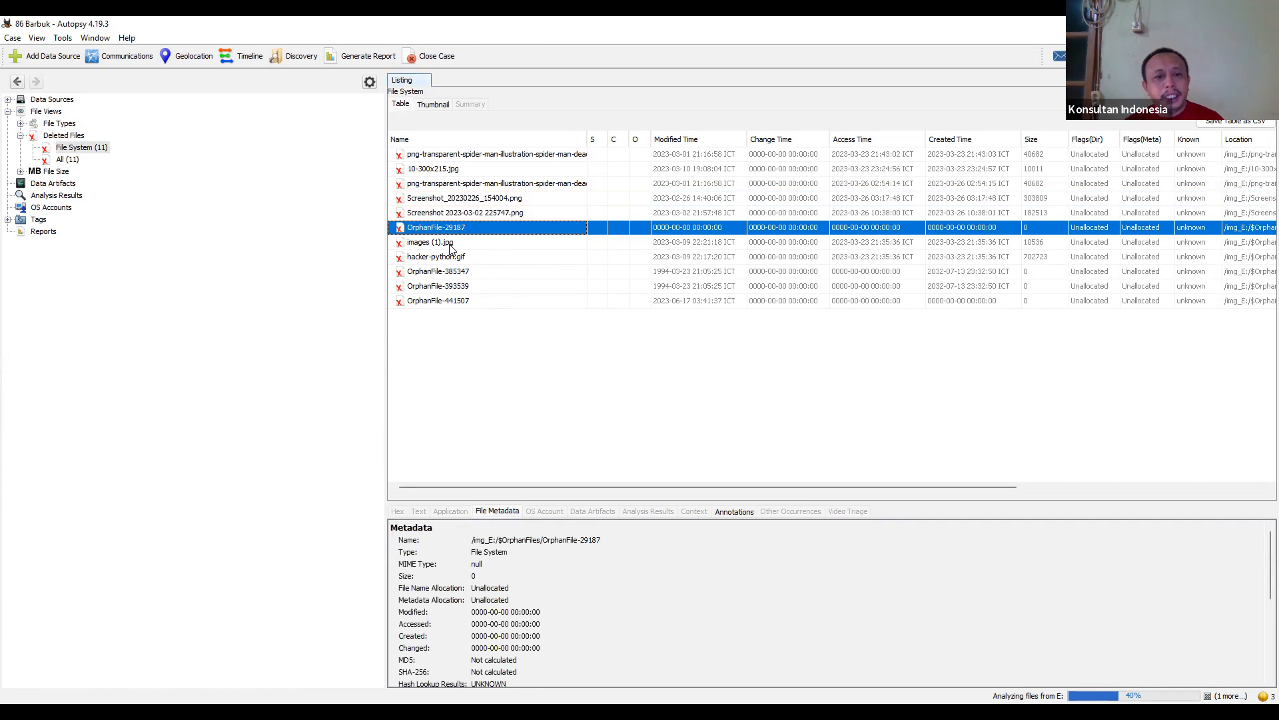
{"action": "left_click", "coordinate": [453, 243]}
{"action": "left_click", "coordinate": [435, 288]}
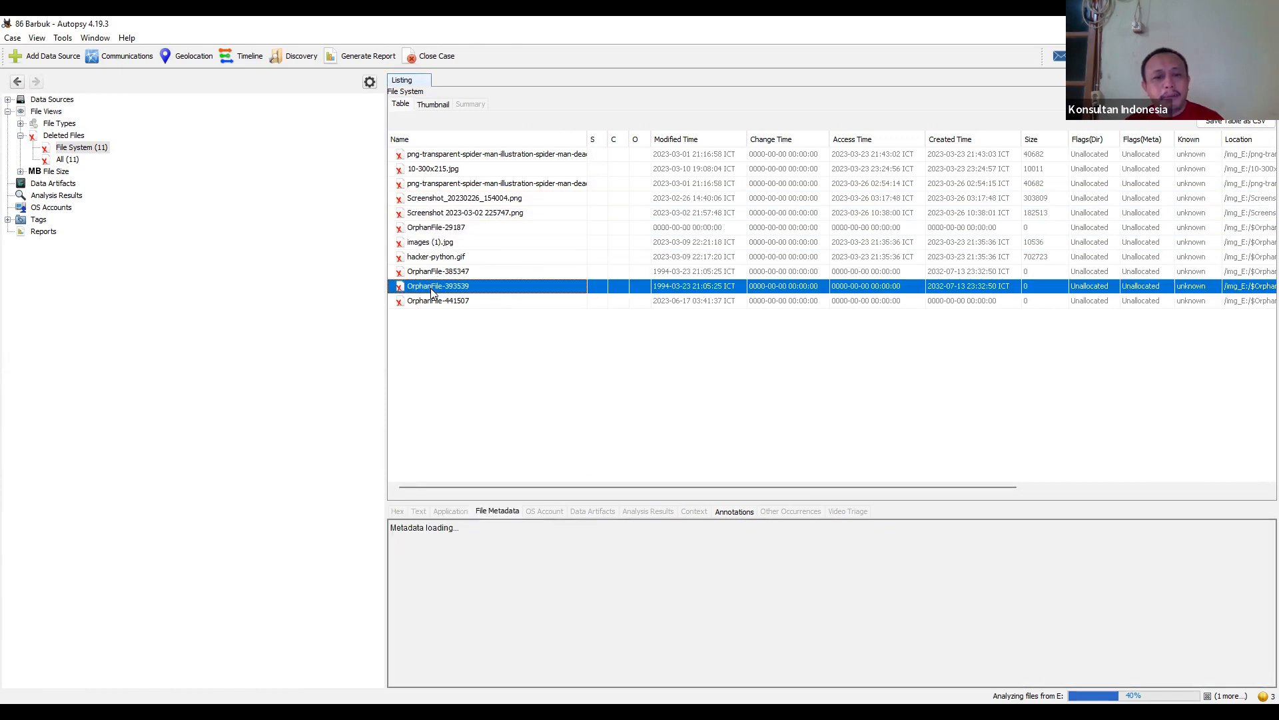
{"action": "left_click", "coordinate": [437, 301]}
{"action": "left_click", "coordinate": [440, 257]}
{"action": "left_click", "coordinate": [442, 215]}
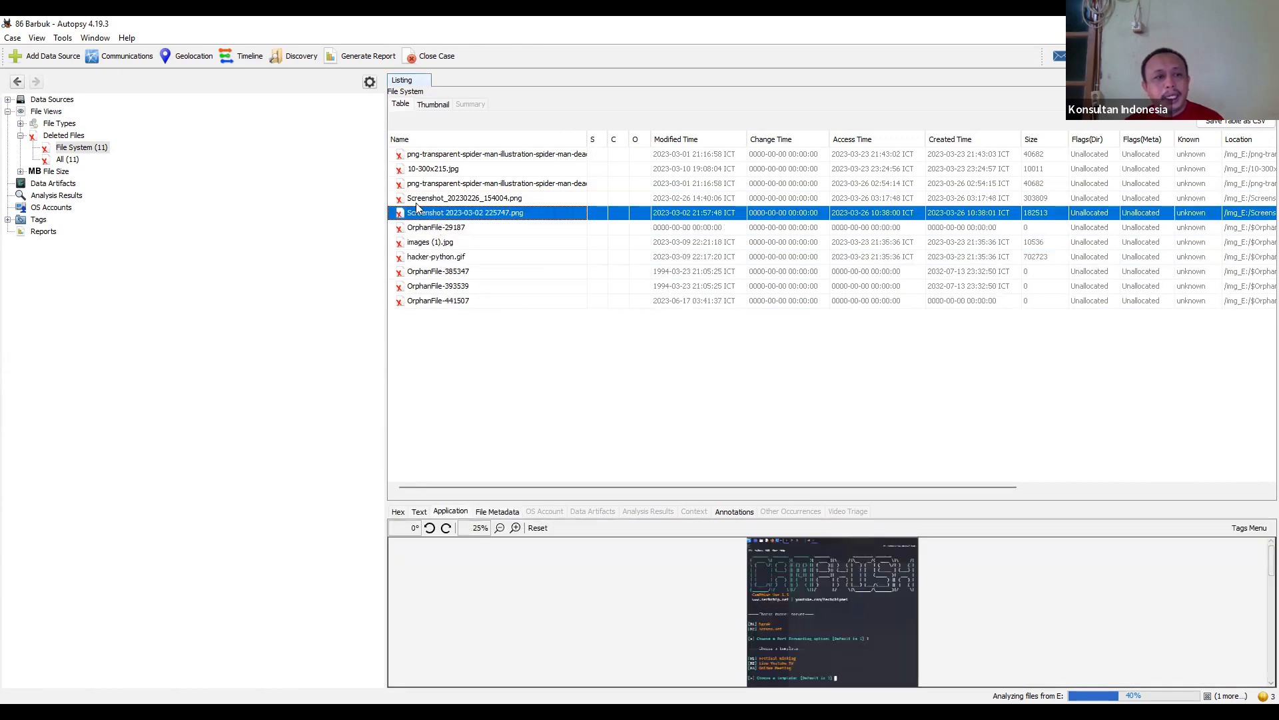
Show the All list of deleted files and preview Screenshot_20230226_154004.png
{"action": "left_click", "coordinate": [66, 158]}
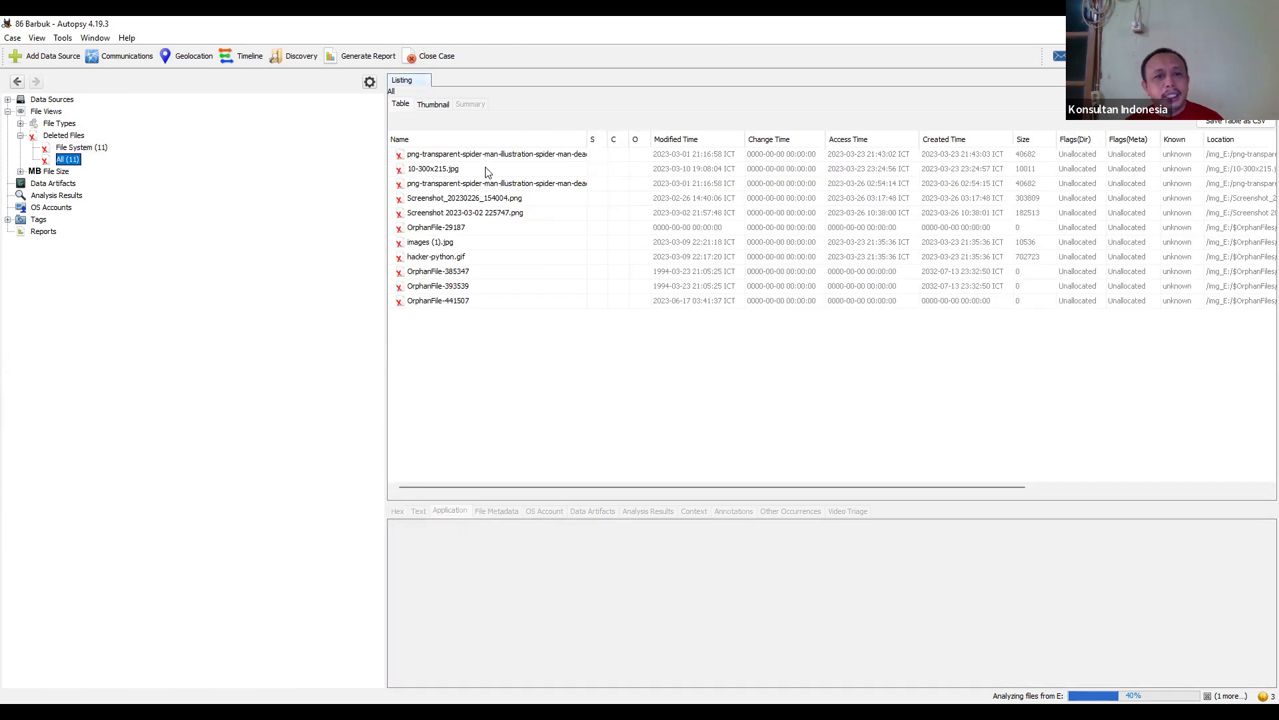
{"action": "left_click", "coordinate": [498, 199]}
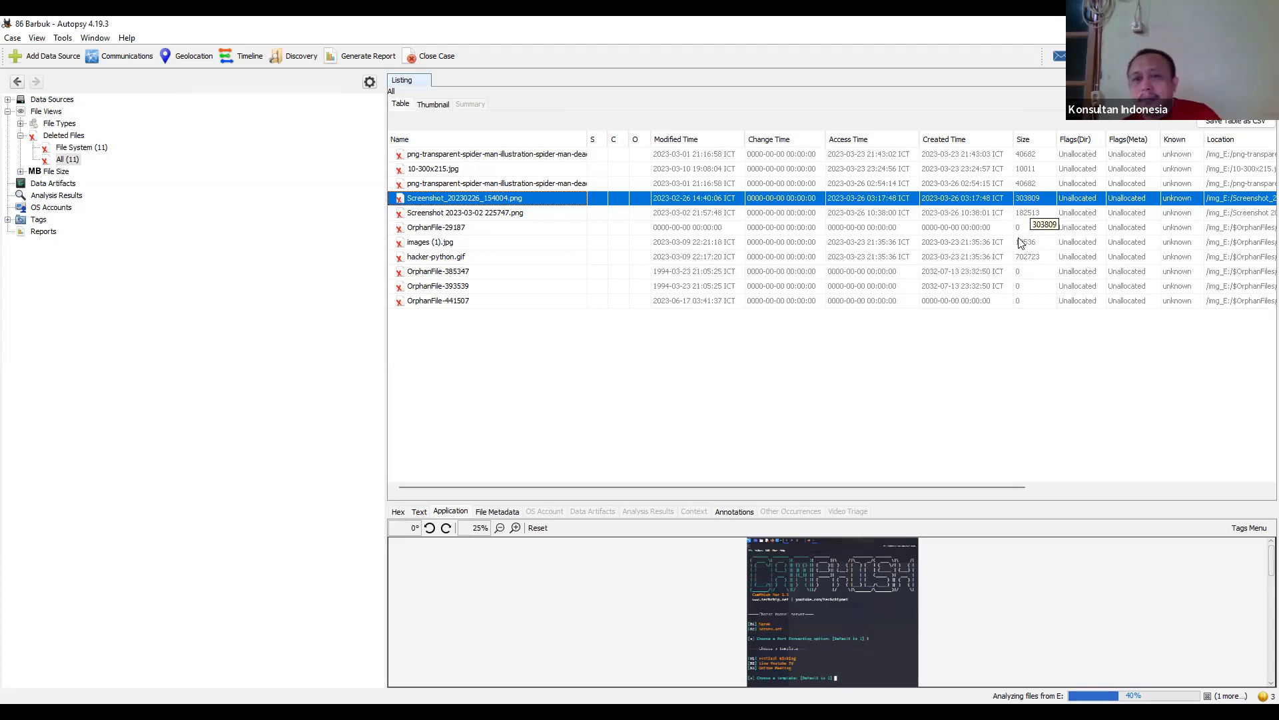
Compare the list entries of the deleted files Screenshot_20230226_154004.png and Screenshot 2023-03-02 225747.png, checking their timestamps
{"action": "left_click", "coordinate": [973, 213]}
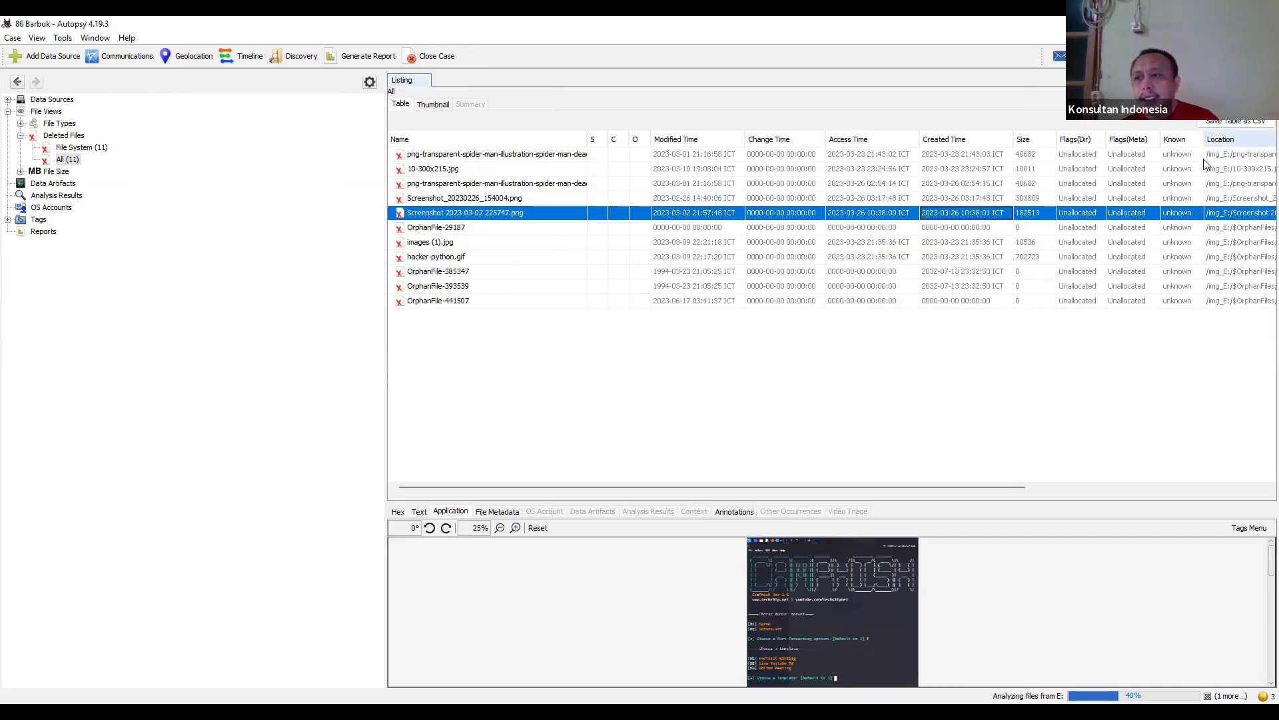
{"action": "left_click", "coordinate": [1175, 196]}
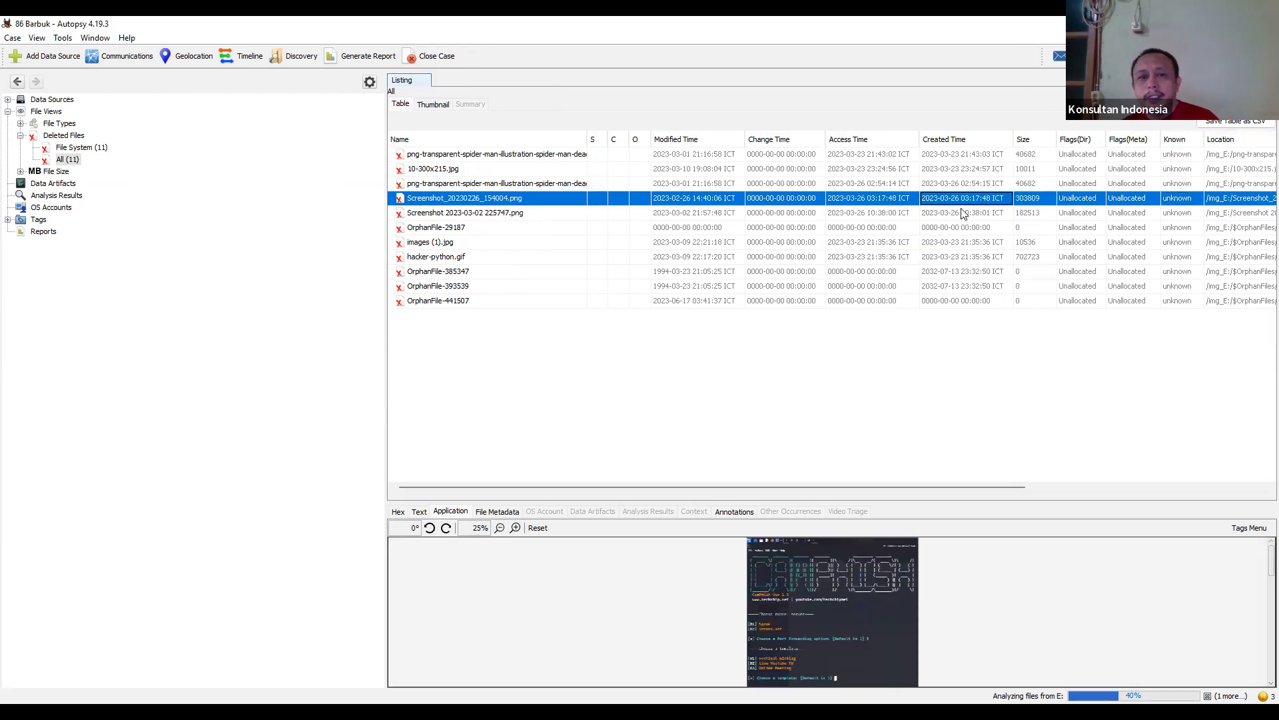
{"action": "left_click", "coordinate": [514, 211]}
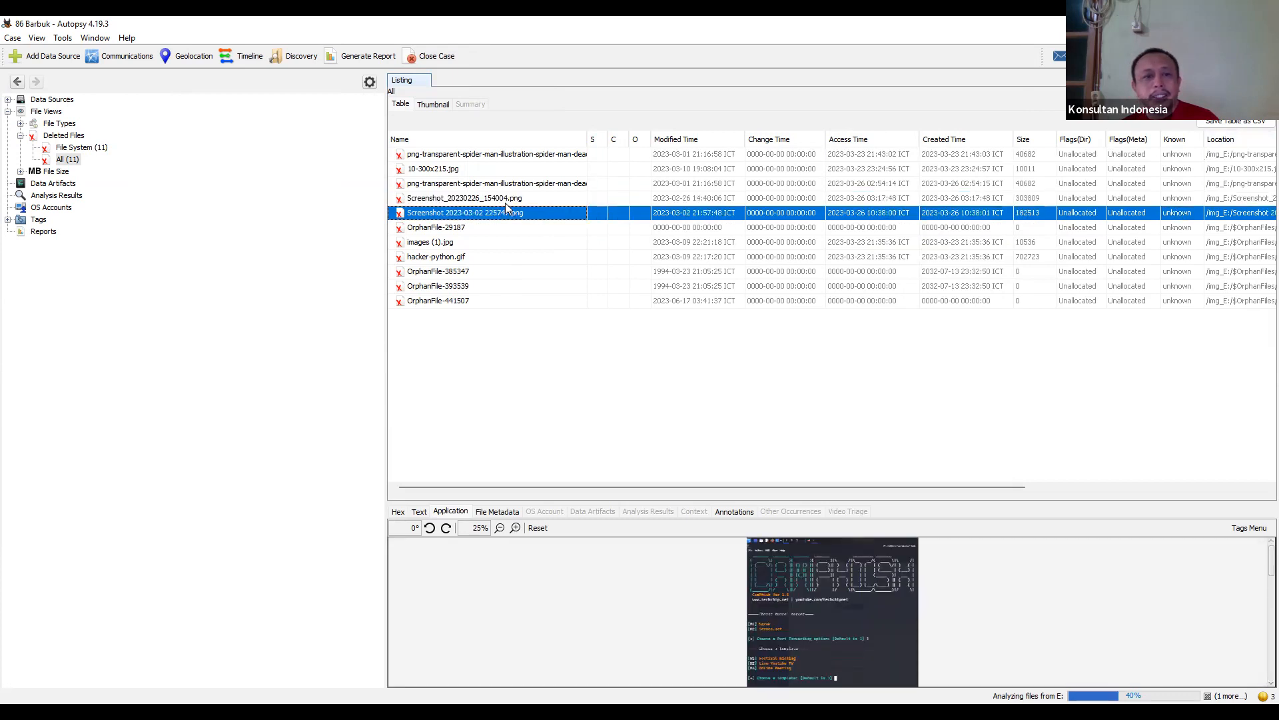
{"action": "left_click", "coordinate": [505, 202]}
{"action": "left_click", "coordinate": [507, 217]}
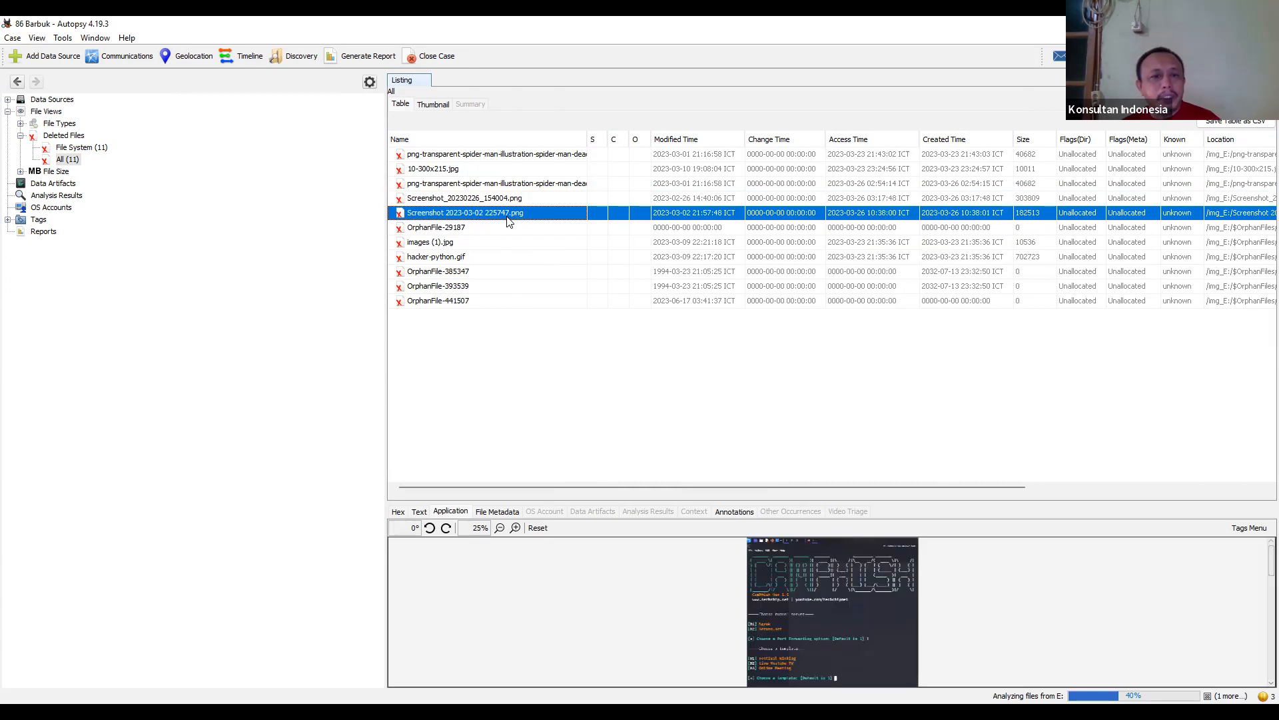
{"action": "left_click", "coordinate": [487, 200]}
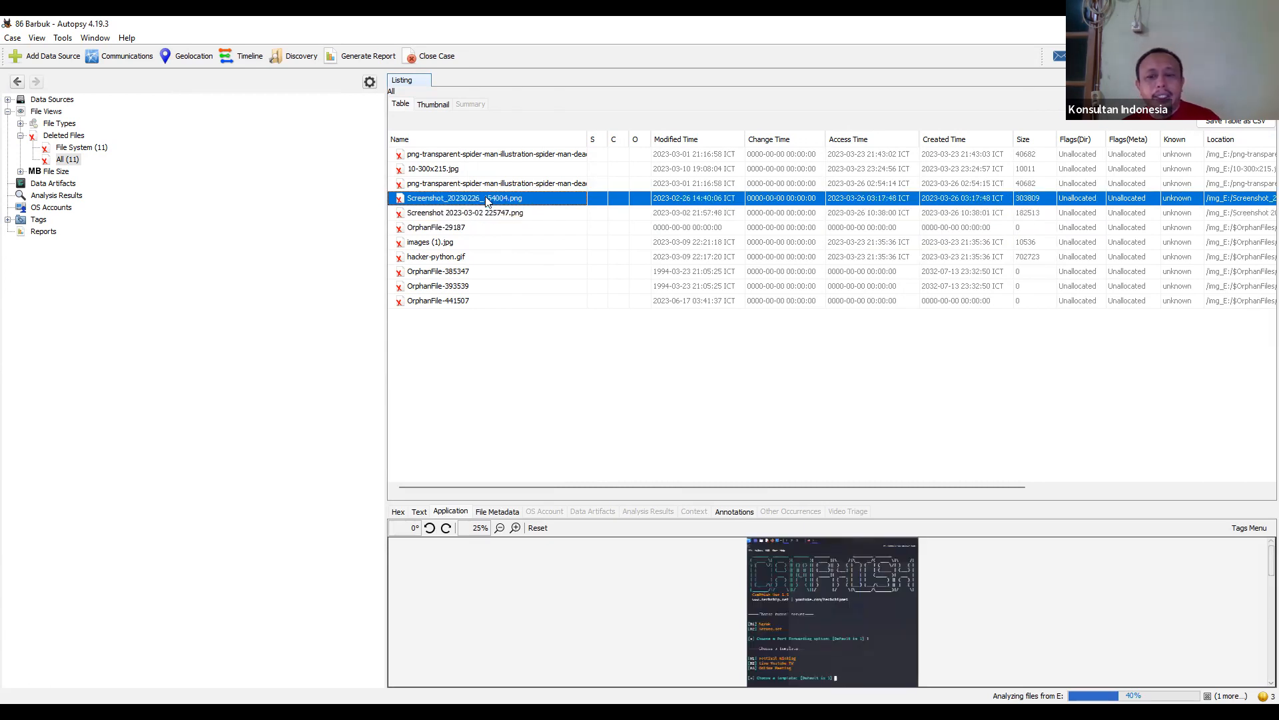
Examine the file metadata of Screenshot_20230226_154004.png, including its size, MD5 and SHA-256 hashes, and the Sleuth Kit istat details
{"action": "left_click", "coordinate": [497, 512]}
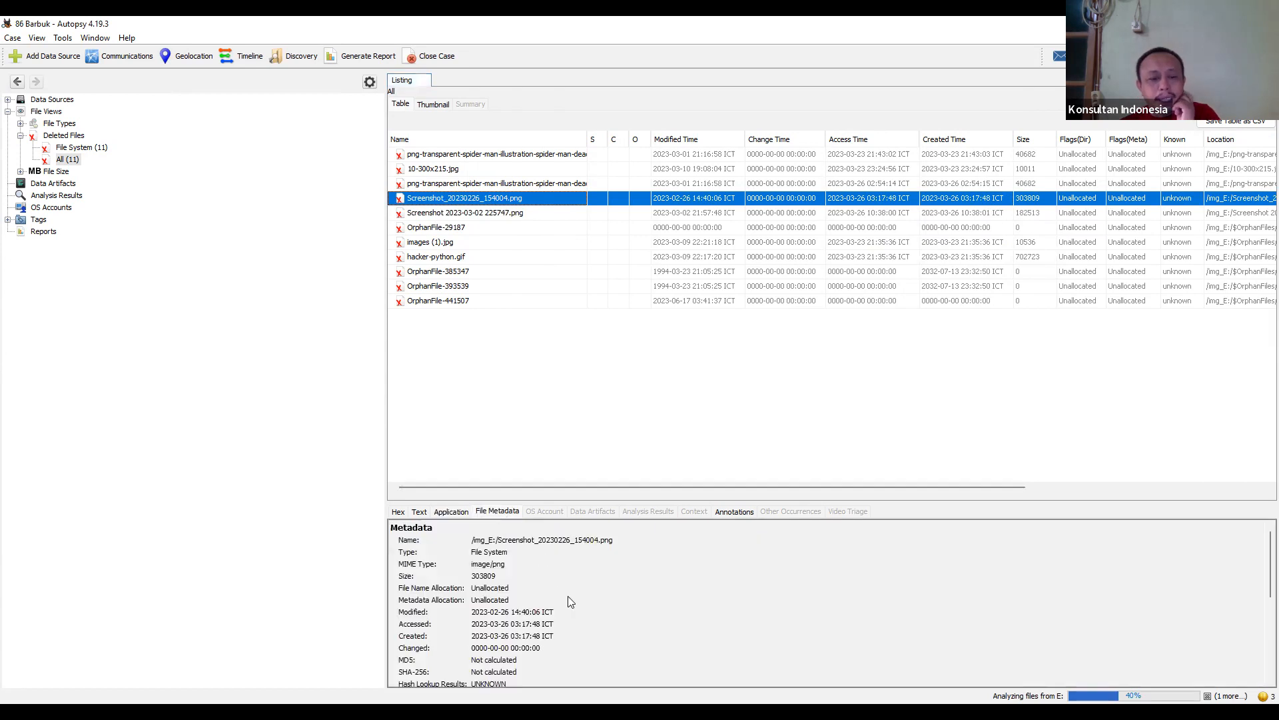
{"action": "left_click", "coordinate": [487, 581]}
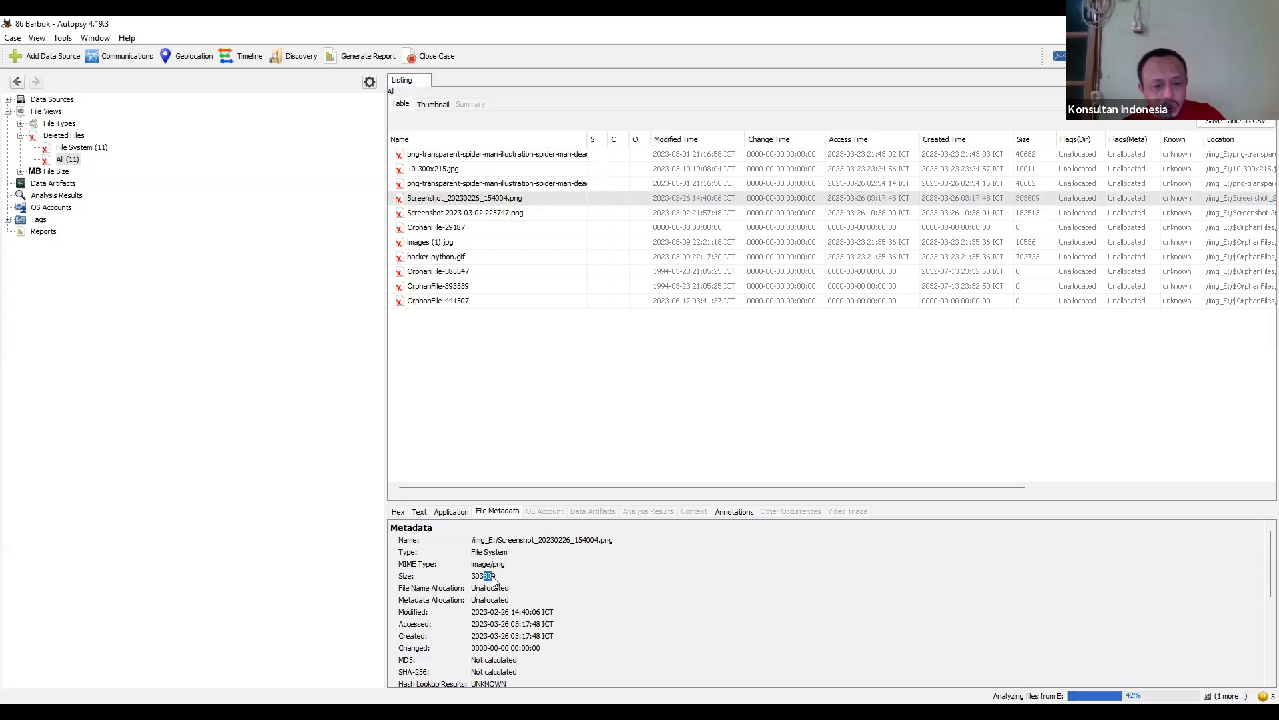
{"action": "left_click_drag", "start_coordinate": [474, 676], "coordinate": [514, 675]}
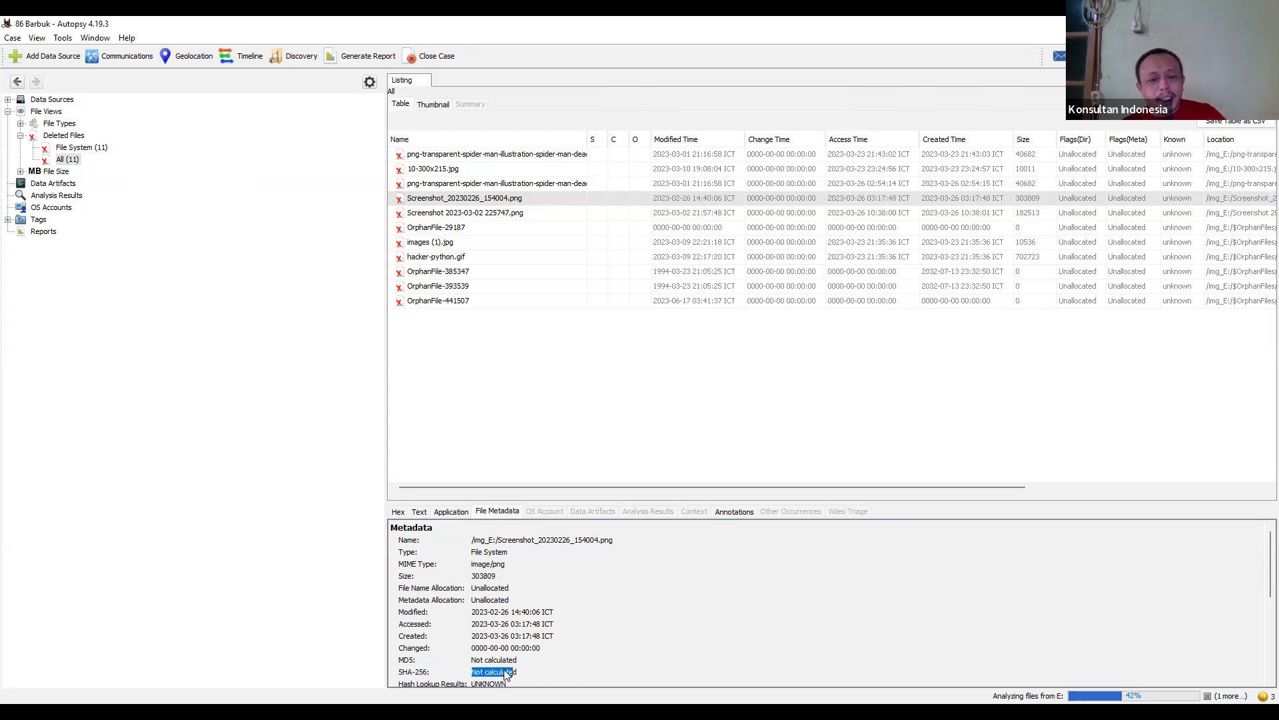
{"action": "scroll", "coordinate": [491, 667], "scroll_direction": "down", "scroll_amount": 10}
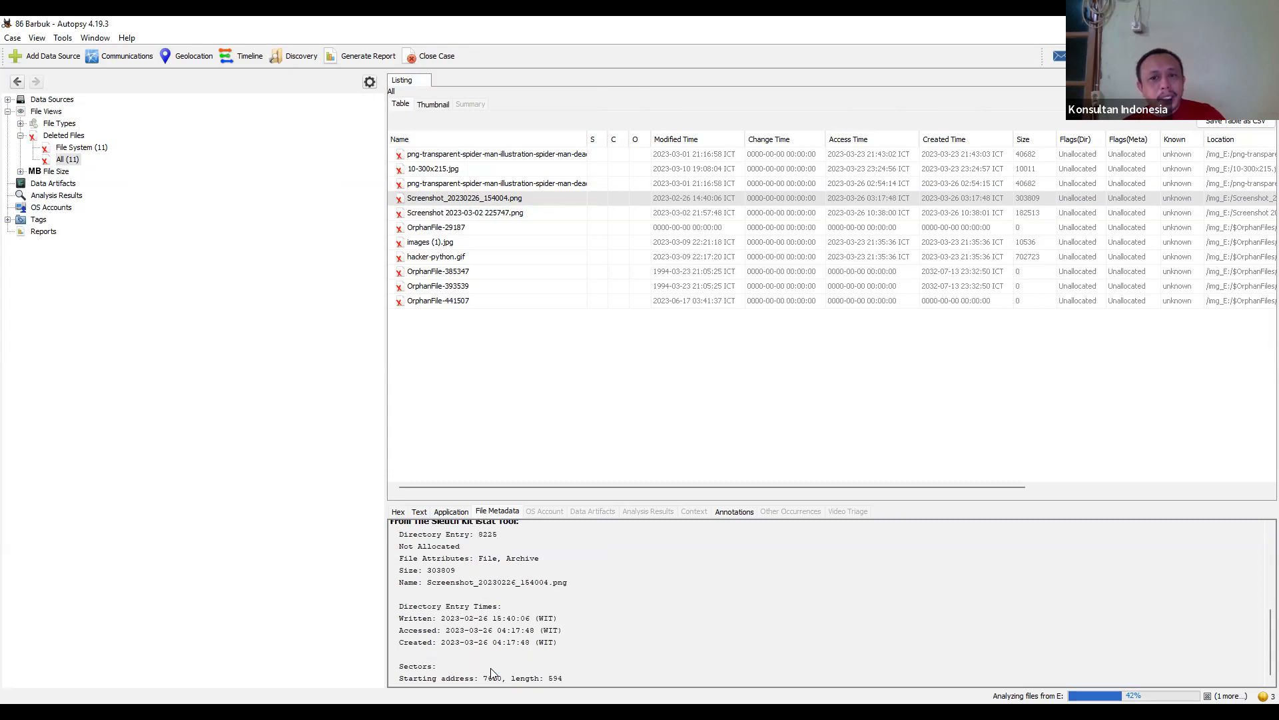
{"action": "scroll", "coordinate": [491, 668], "scroll_direction": "up", "scroll_amount": 3}
{"action": "left_click_drag", "start_coordinate": [471, 584], "coordinate": [523, 573]}
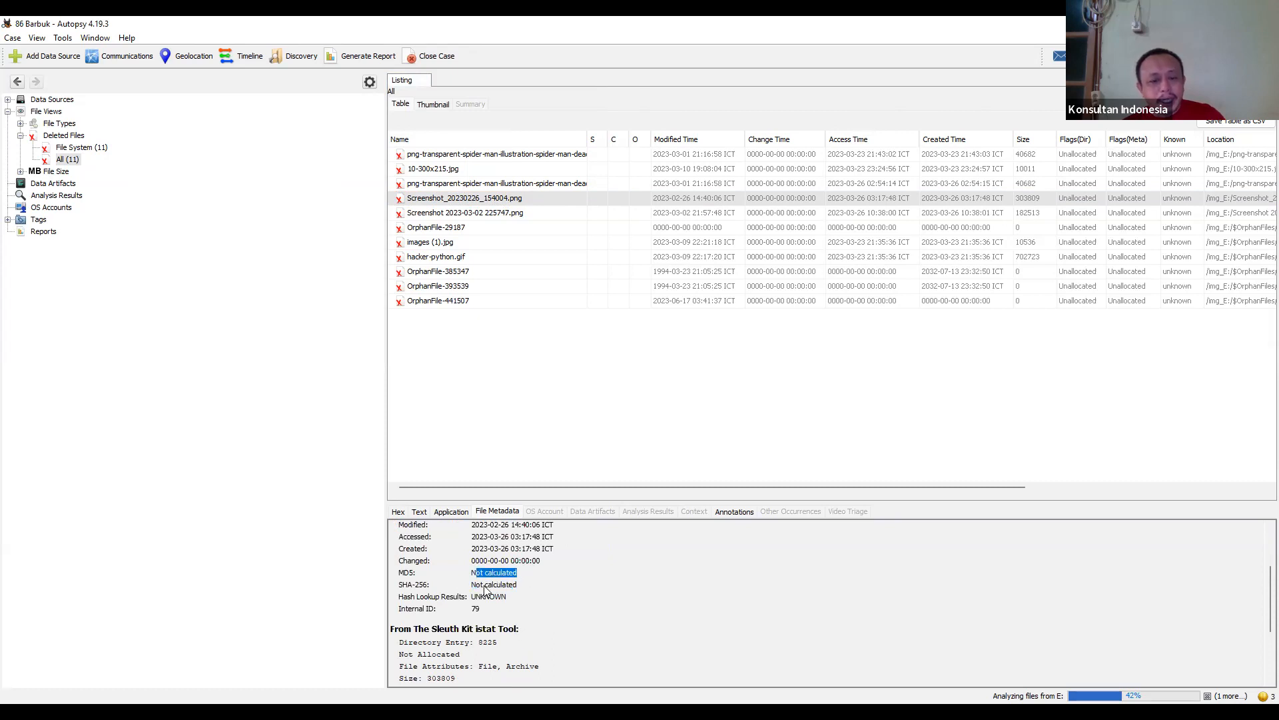
{"action": "left_click_drag", "start_coordinate": [398, 572], "coordinate": [412, 585]}
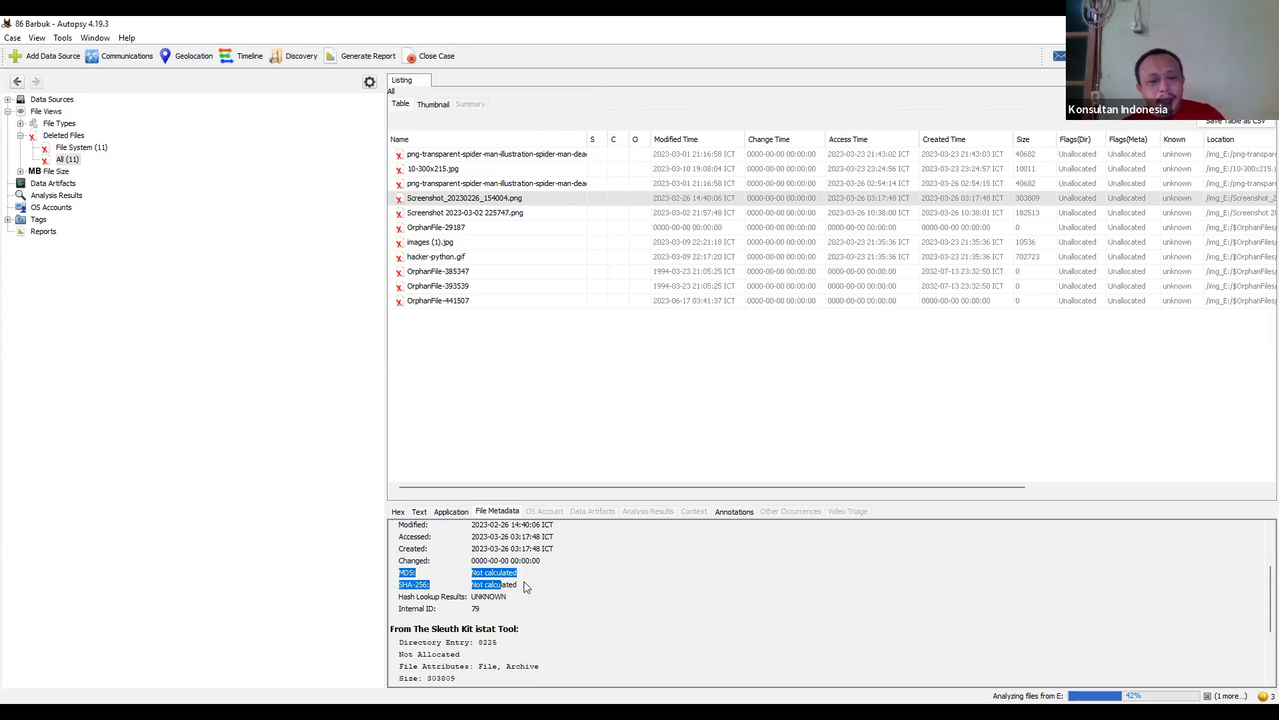
{"action": "left_click", "coordinate": [411, 585]}
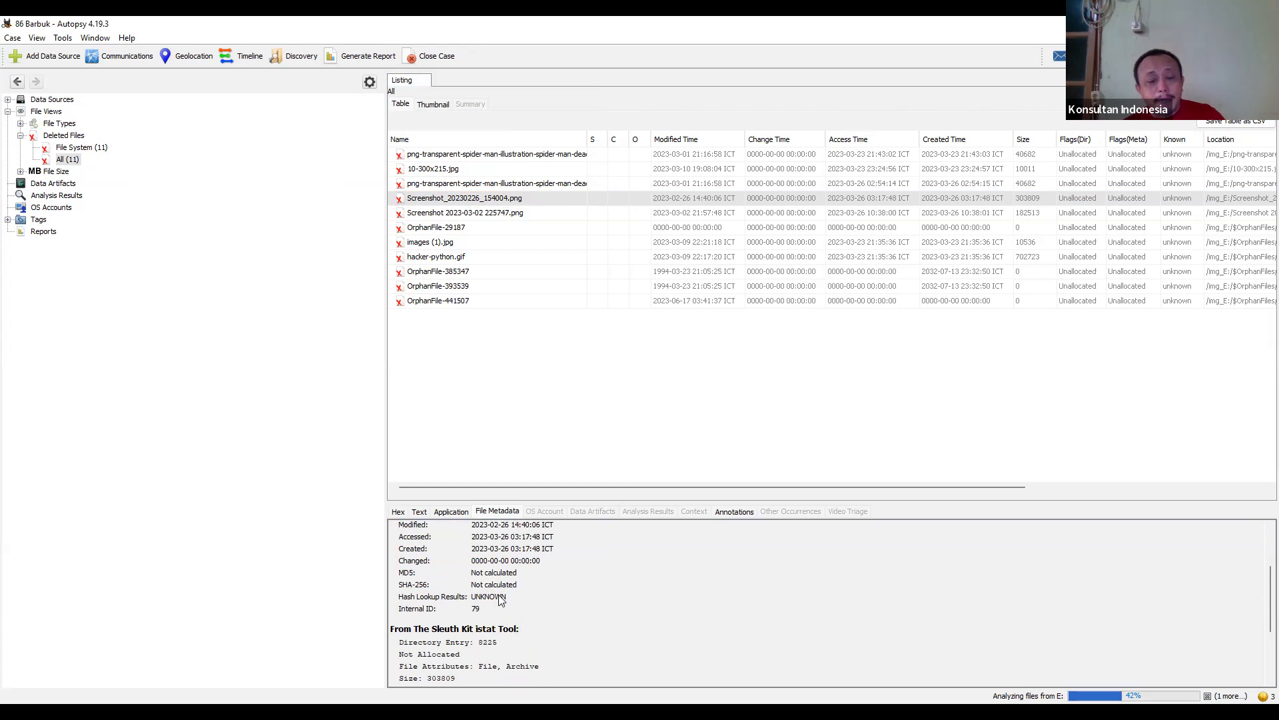
{"action": "scroll", "coordinate": [501, 600], "scroll_direction": "up", "scroll_amount": 3}
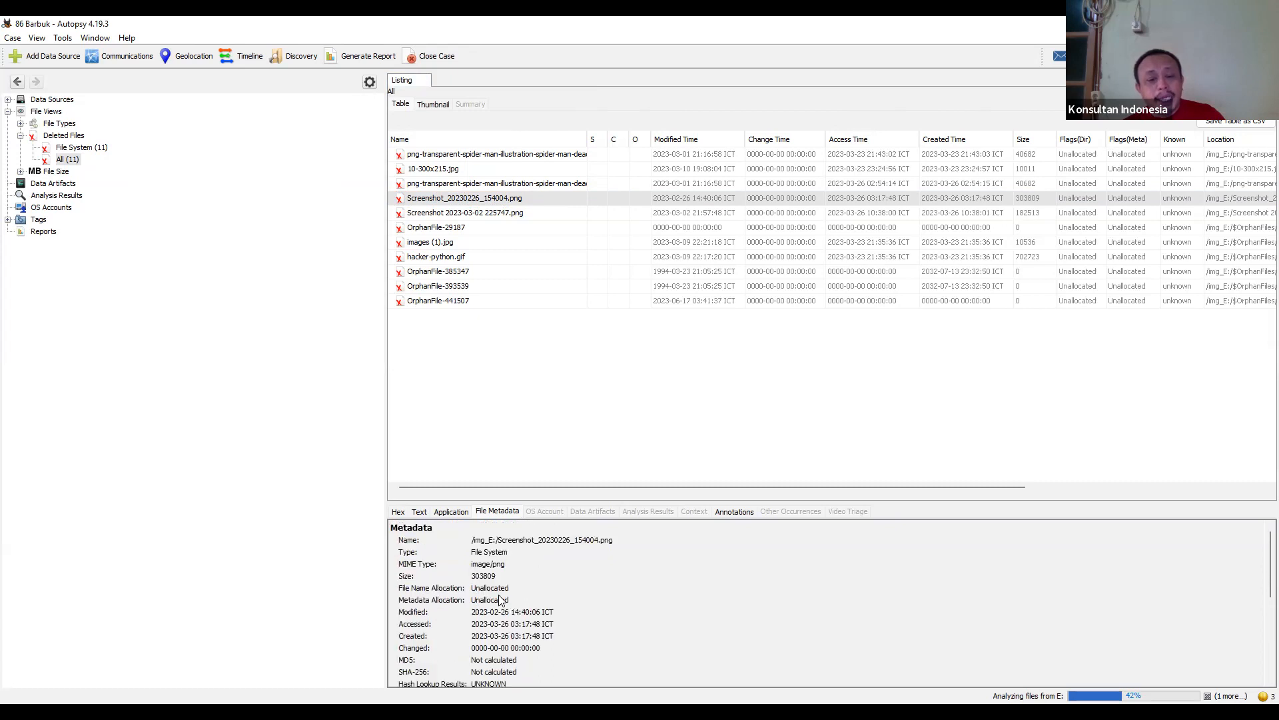
{"action": "scroll", "coordinate": [501, 600], "scroll_direction": "down", "scroll_amount": 3}
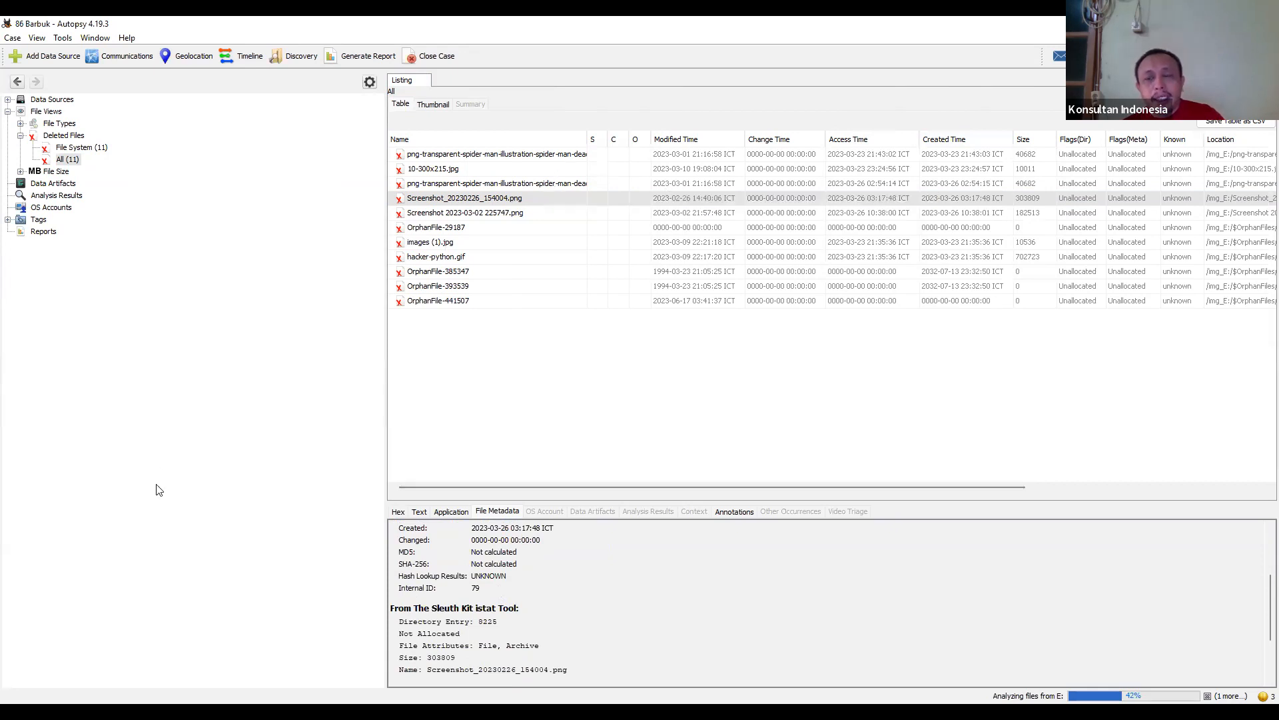
{"action": "left_click", "coordinate": [1045, 200]}
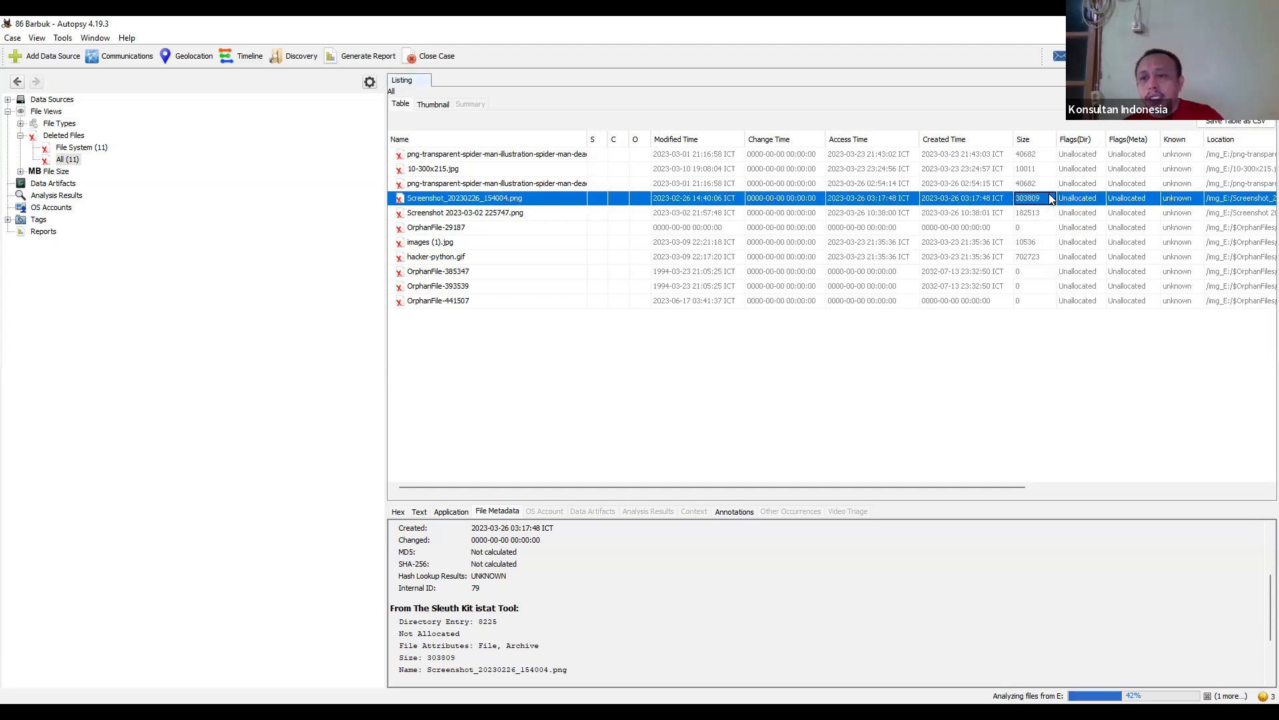
{"action": "left_click", "coordinate": [1083, 200]}
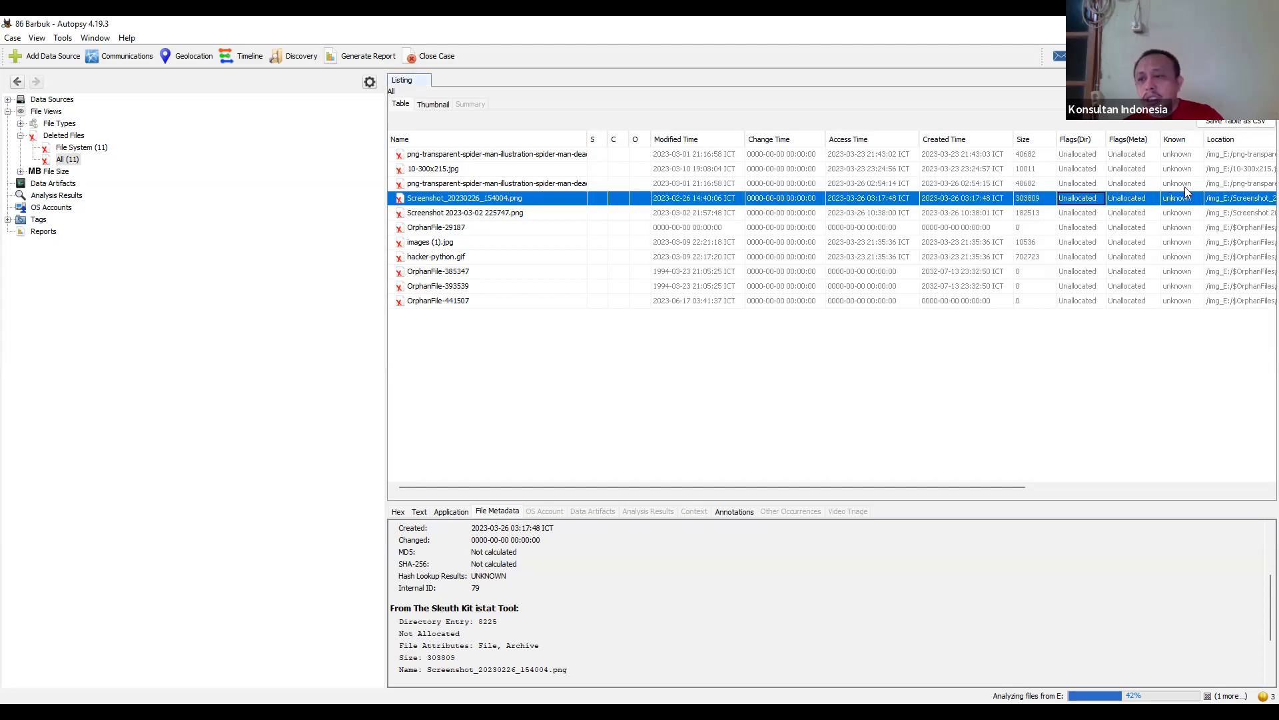
{"action": "left_click", "coordinate": [1238, 124]}
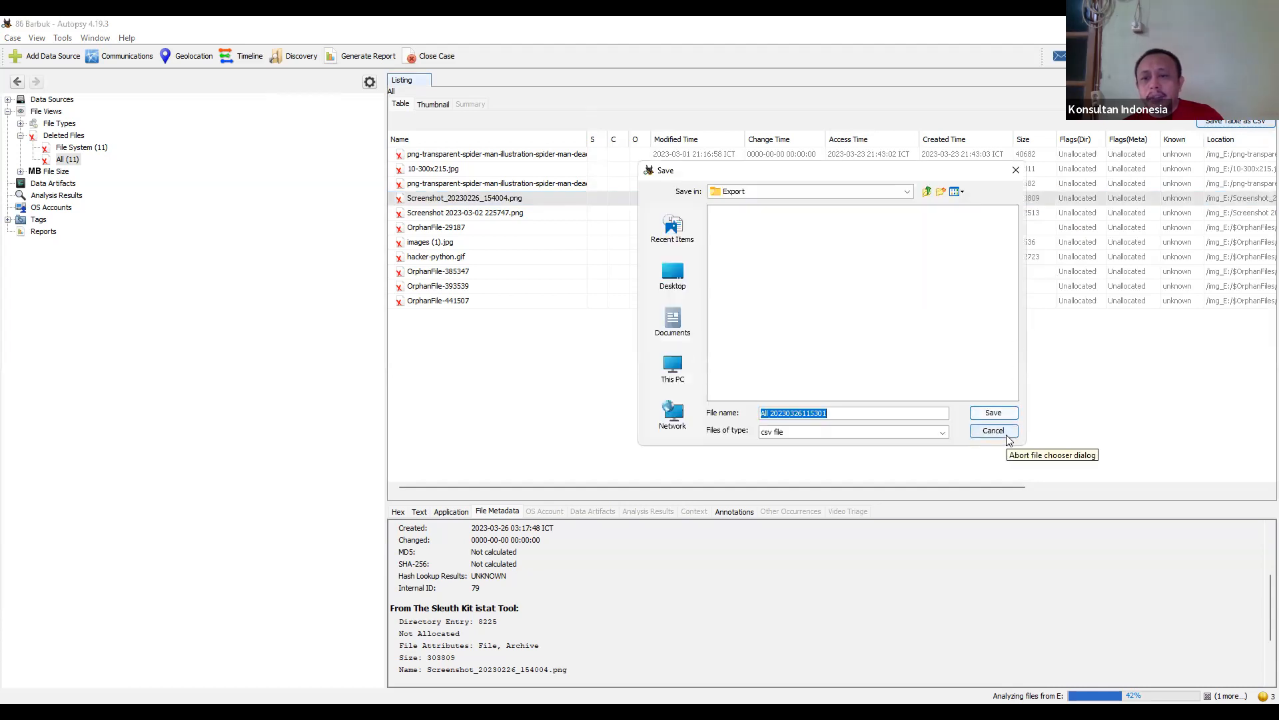
{"action": "left_click", "coordinate": [992, 431]}
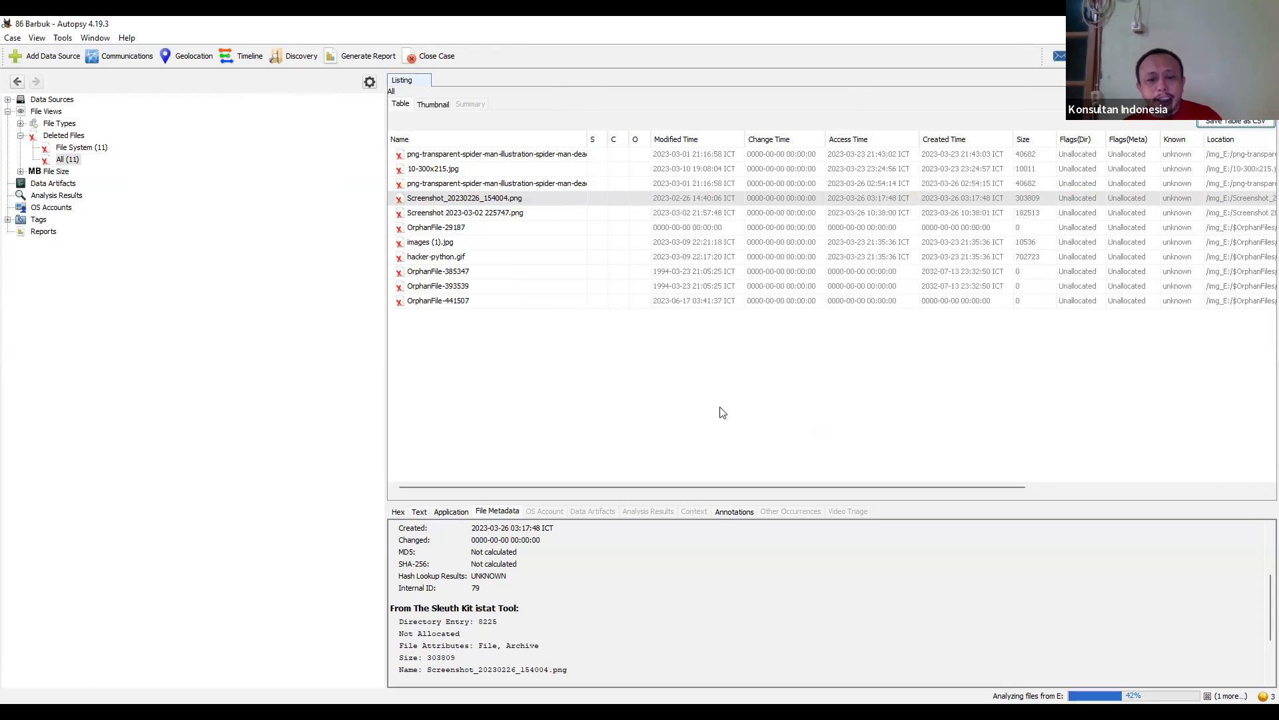
Examine the image preview, extracted strings, hex content and metadata of Screenshot_20230226_154004.png
{"action": "left_click", "coordinate": [451, 511]}
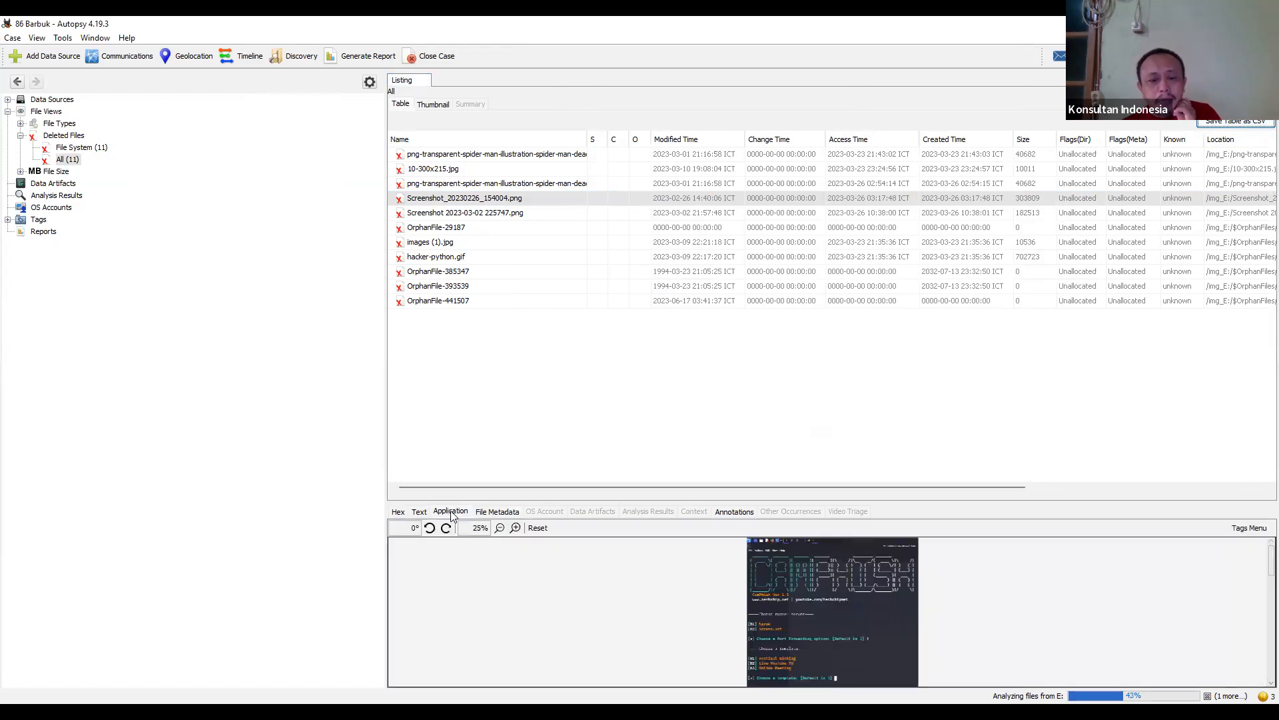
{"action": "scroll", "coordinate": [844, 596], "scroll_direction": "down", "scroll_amount": 3}
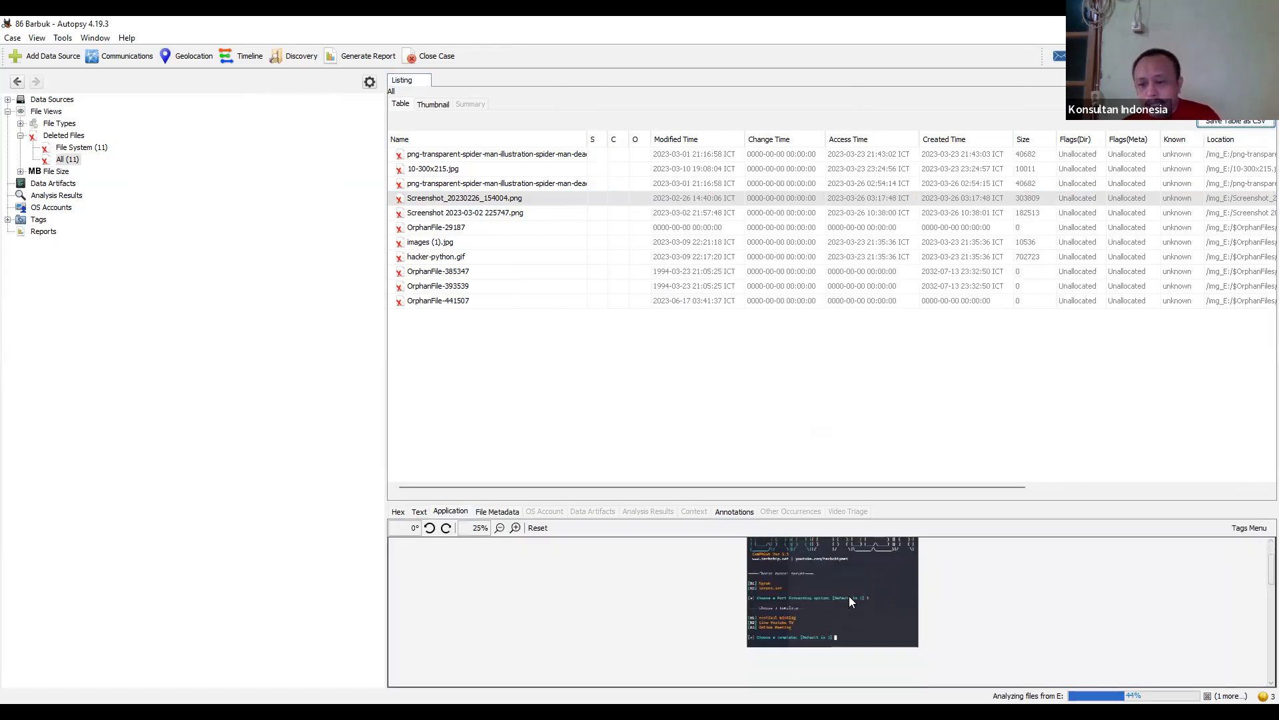
{"action": "scroll", "coordinate": [849, 599], "scroll_direction": "up", "scroll_amount": 3}
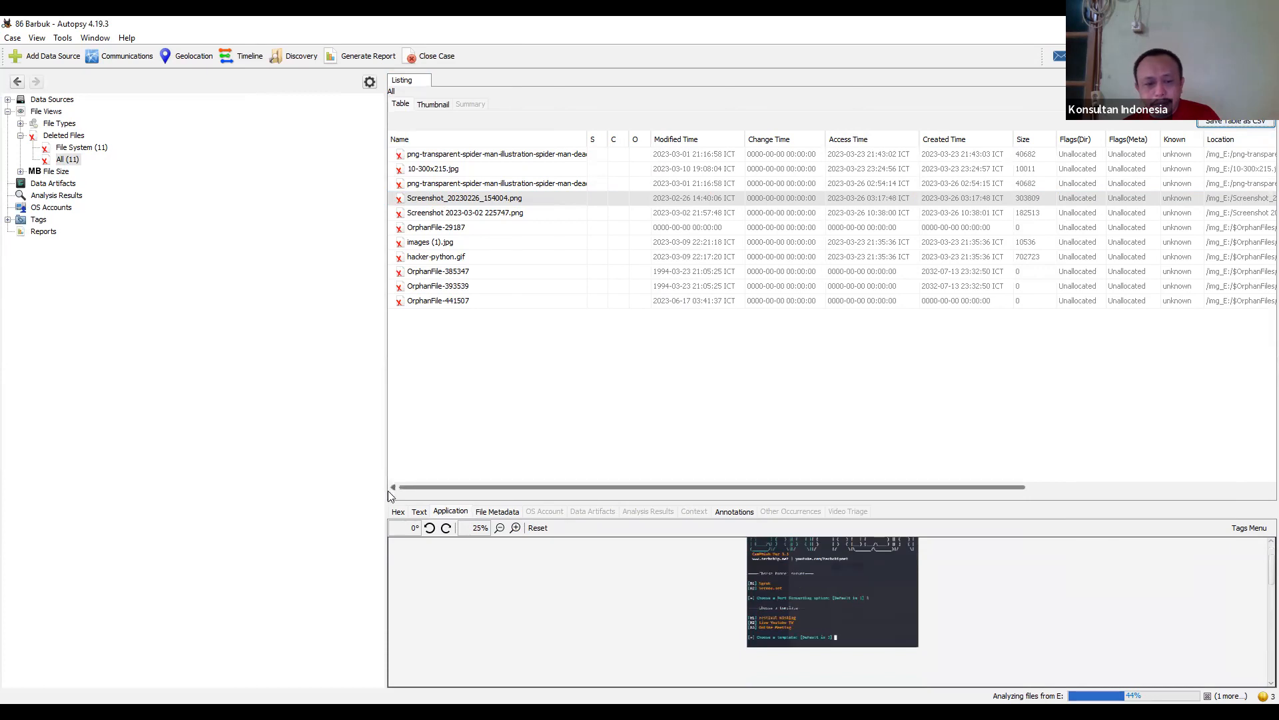
{"action": "left_click", "coordinate": [419, 512]}
{"action": "scroll", "coordinate": [486, 591], "scroll_direction": "down", "scroll_amount": 10}
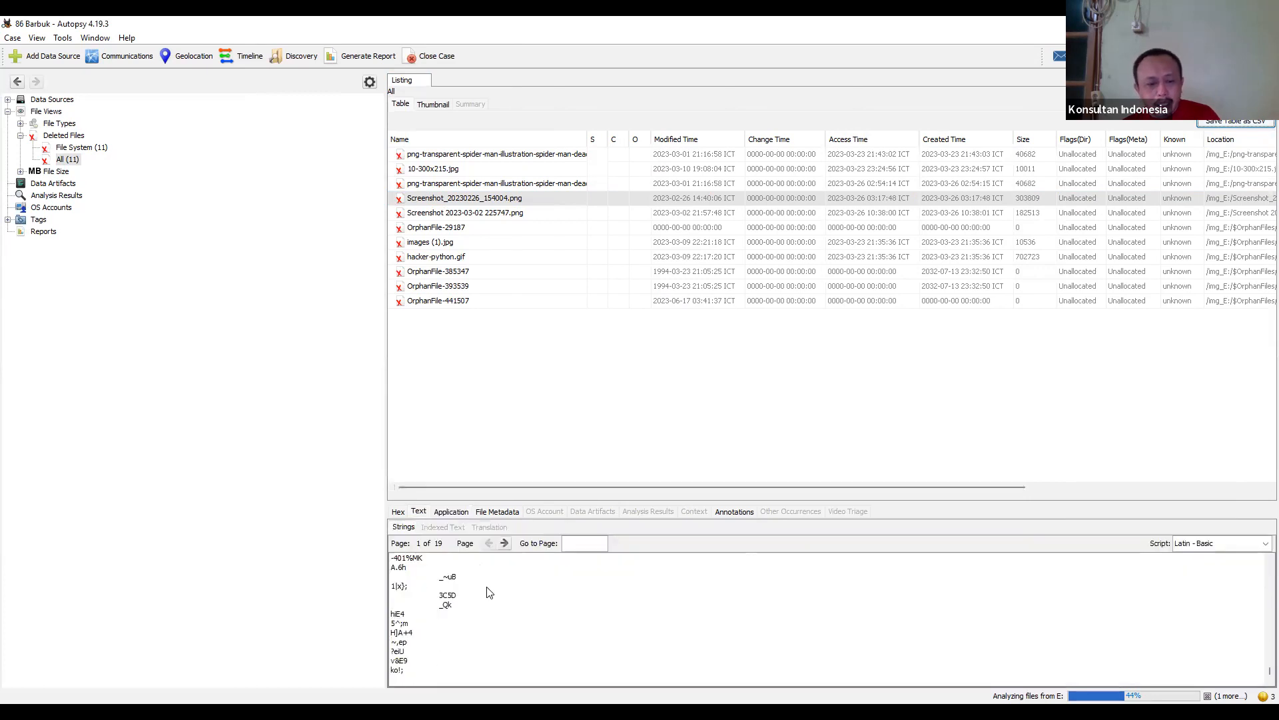
{"action": "left_click", "coordinate": [398, 511]}
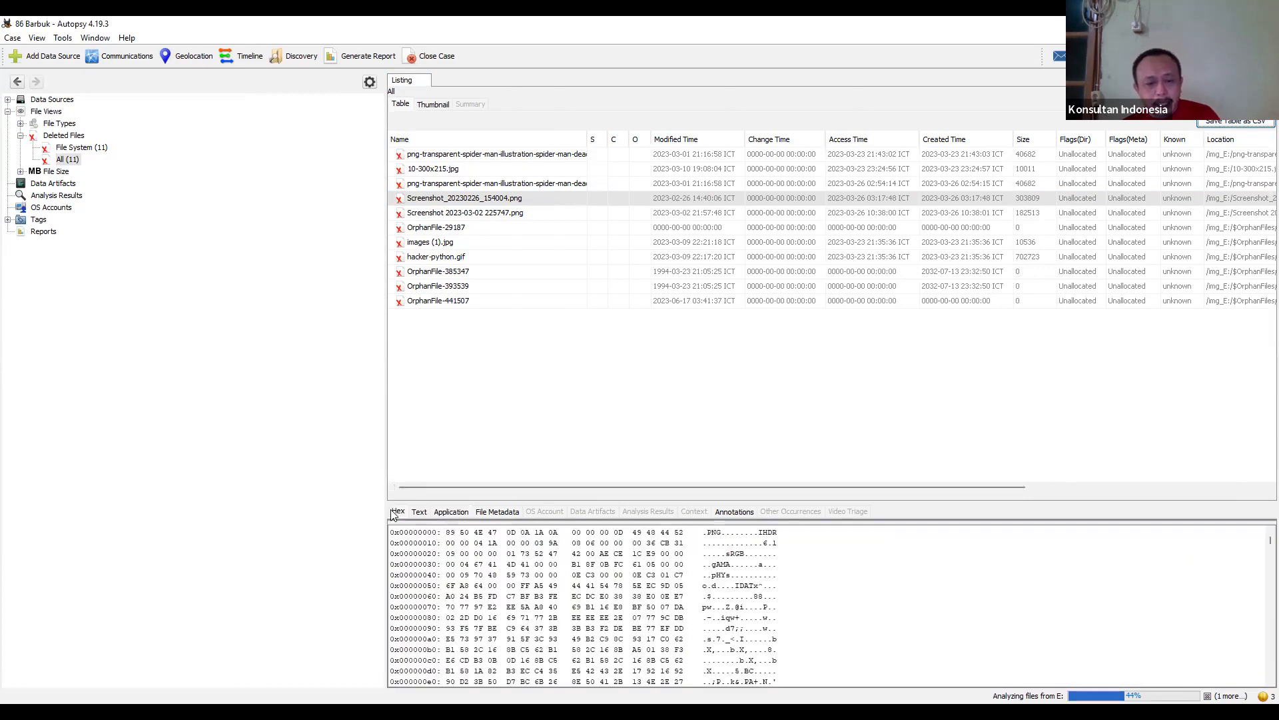
{"action": "scroll", "coordinate": [687, 631], "scroll_direction": "down", "scroll_amount": 15}
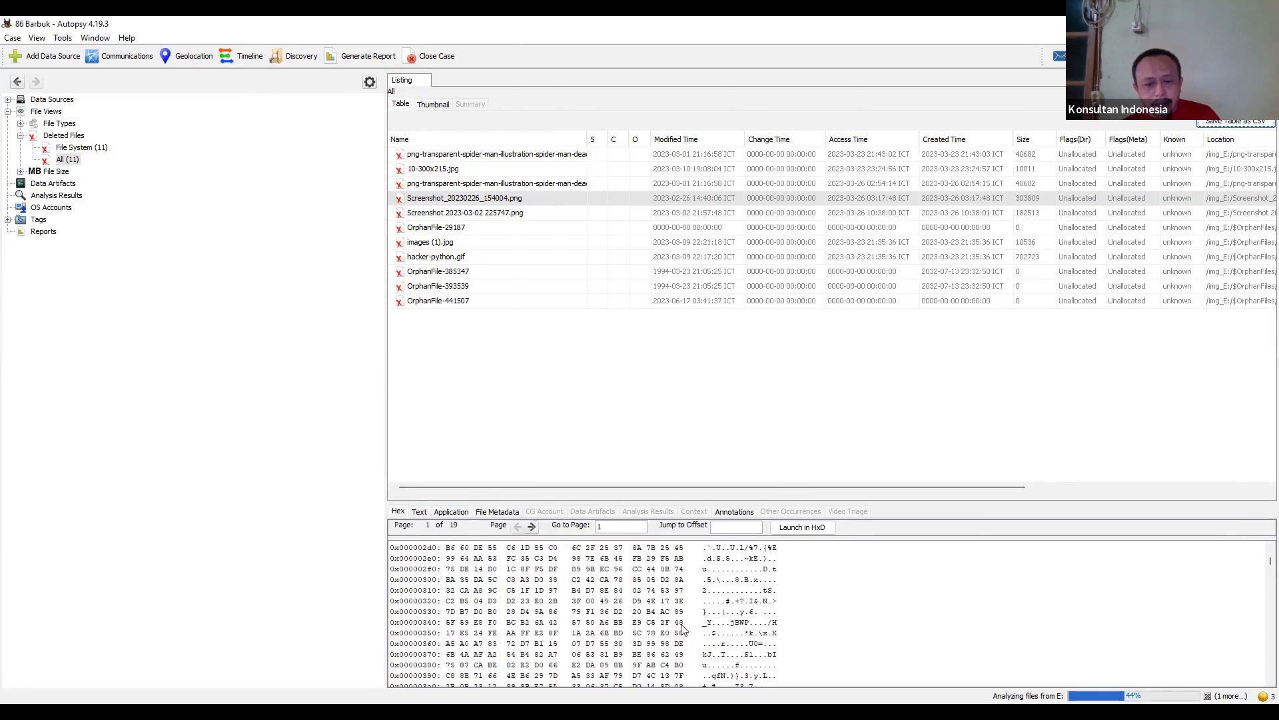
{"action": "left_click", "coordinate": [418, 512]}
{"action": "left_click", "coordinate": [449, 512]}
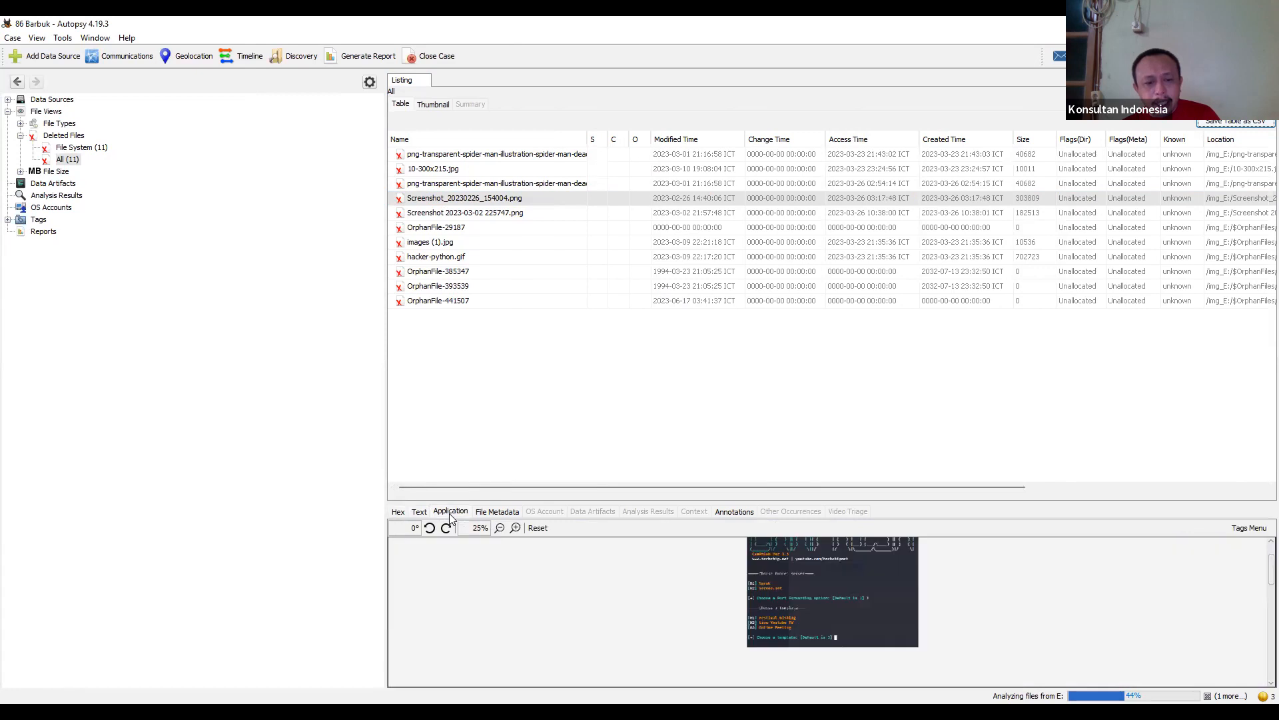
{"action": "left_click", "coordinate": [499, 512]}
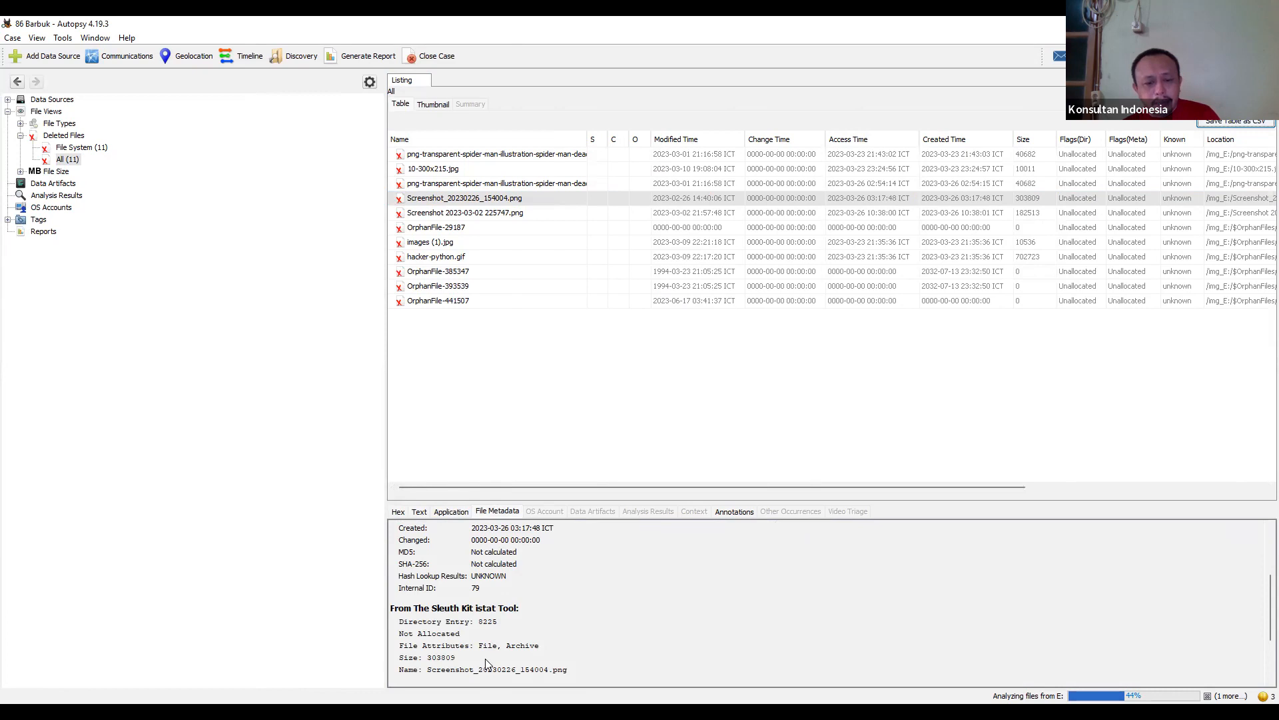
{"action": "scroll", "coordinate": [485, 658], "scroll_direction": "down", "scroll_amount": 2}
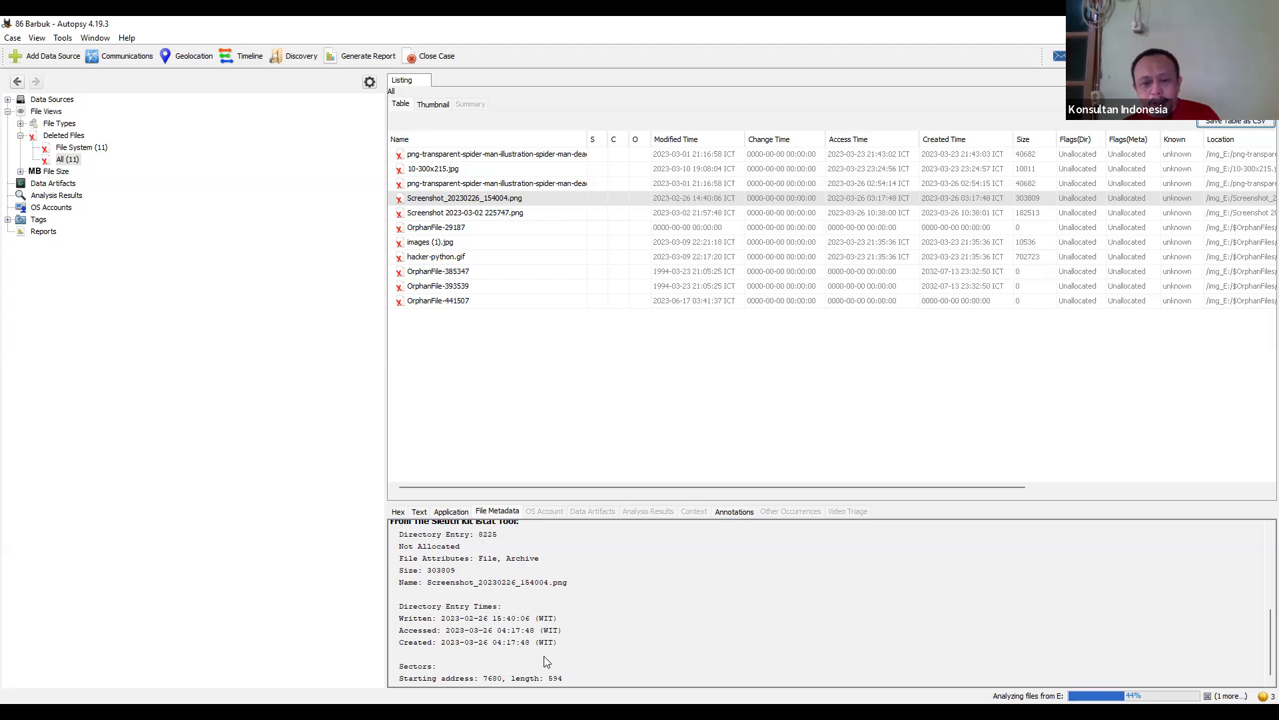
{"action": "left_click", "coordinate": [736, 511]}
{"action": "left_click", "coordinate": [505, 512]}
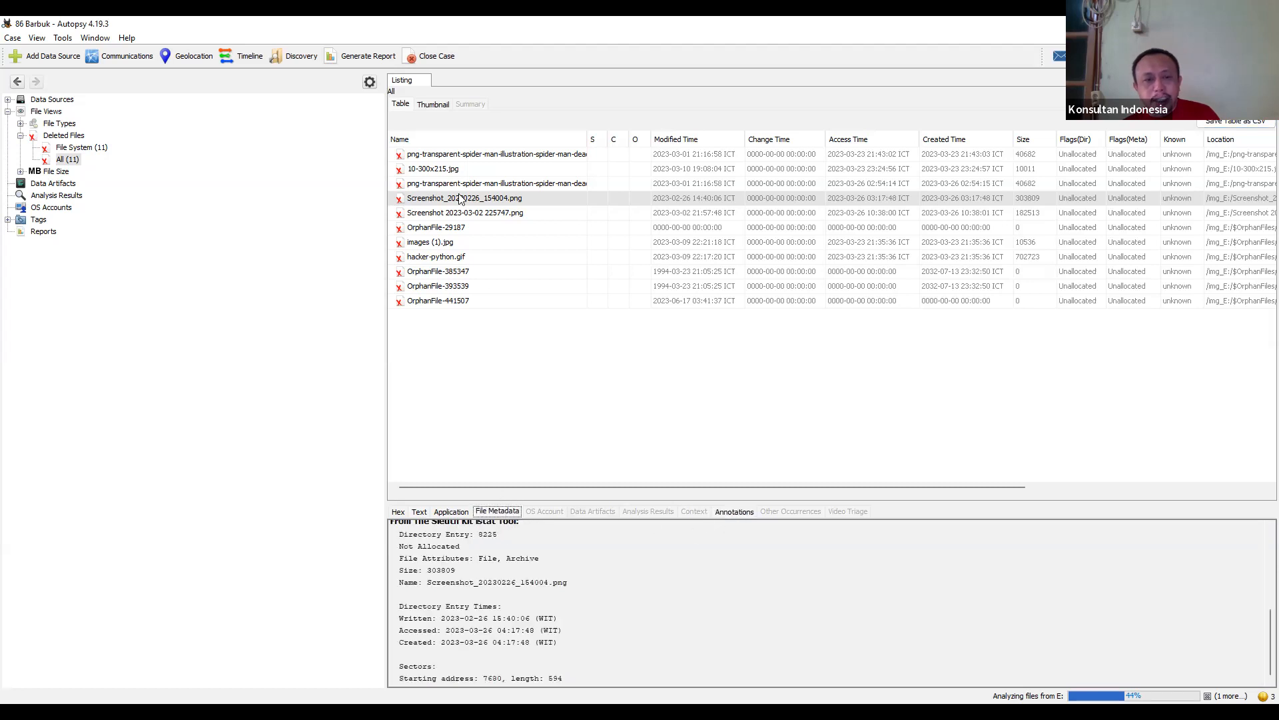
Extract the deleted file Screenshot_20230226_154004.png to the Barang Bukti folder on the DATA (D:) drive
{"action": "left_click", "coordinate": [455, 215]}
{"action": "left_click", "coordinate": [465, 200]}
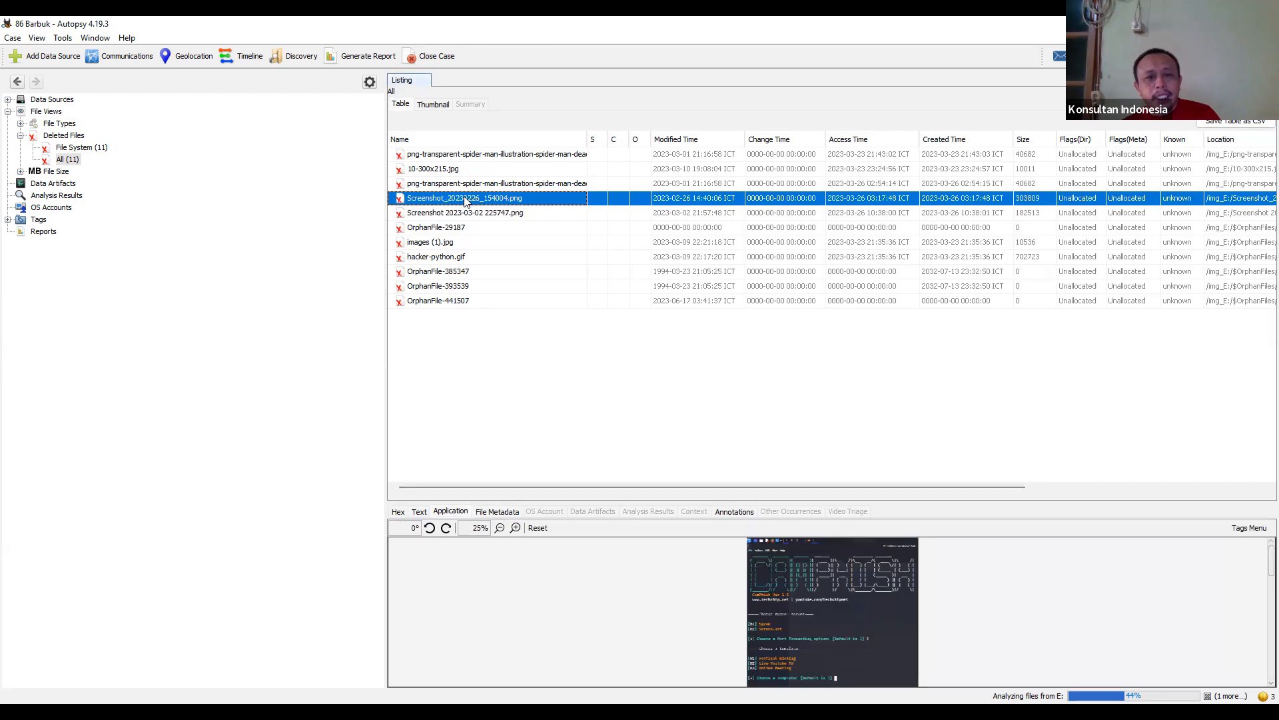
{"action": "left_click", "coordinate": [465, 213]}
{"action": "left_click", "coordinate": [475, 199]}
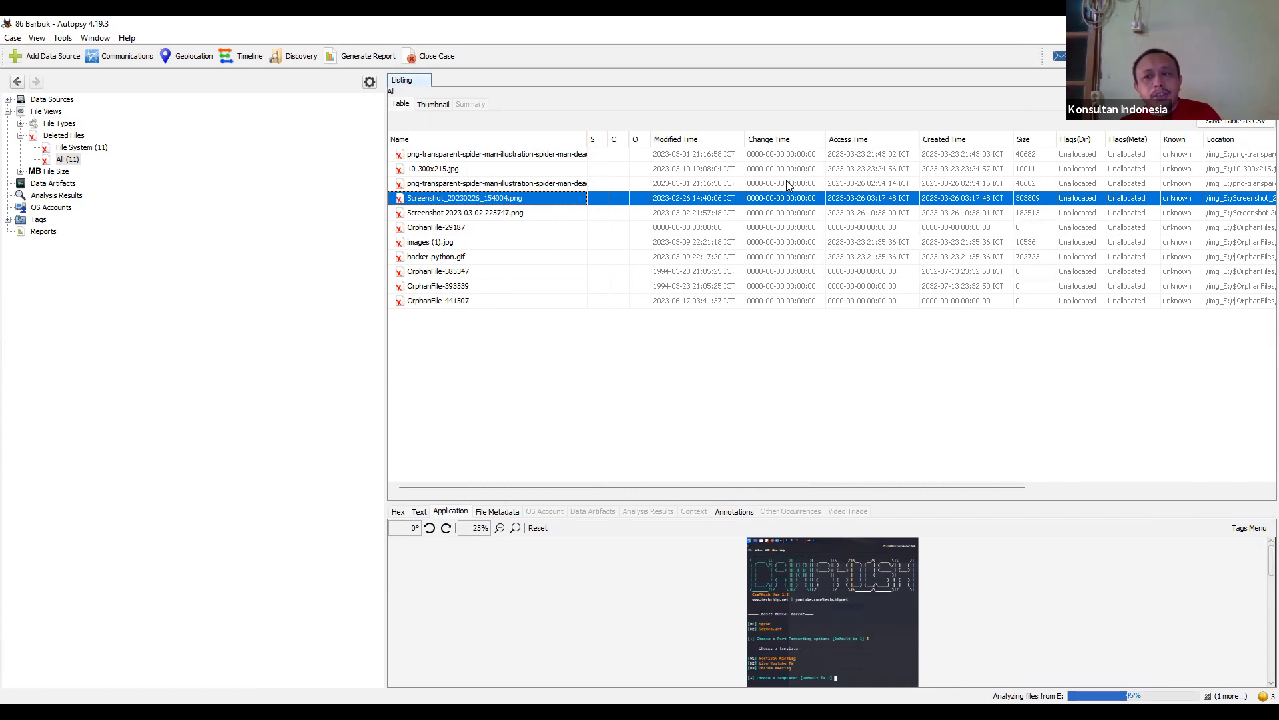
{"action": "right_click", "coordinate": [465, 195]}
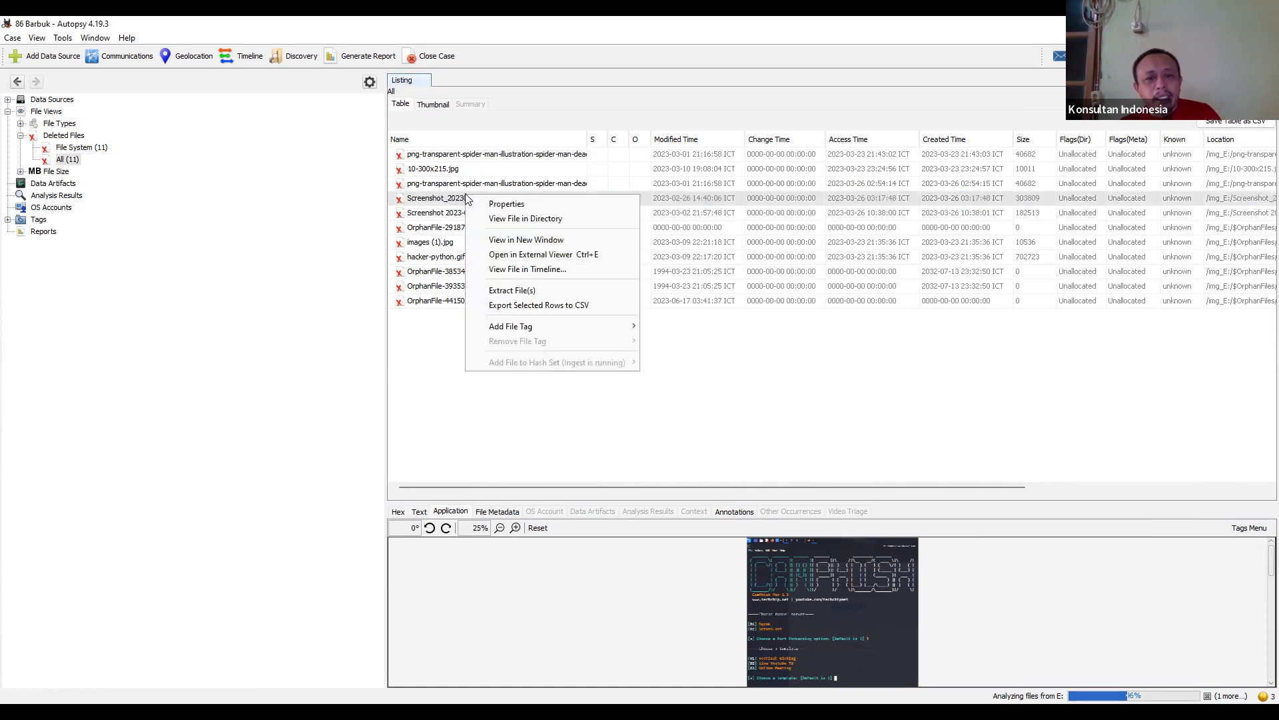
{"action": "left_click", "coordinate": [508, 292]}
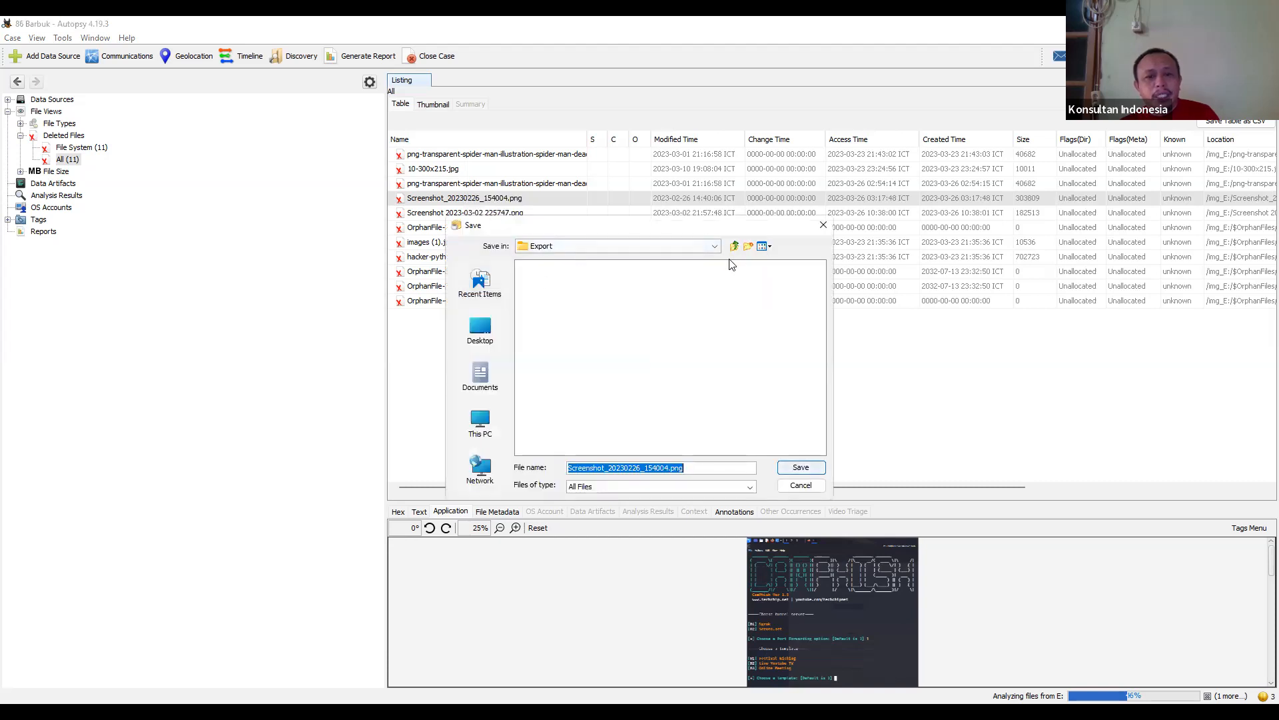
{"action": "left_click", "coordinate": [480, 421]}
{"action": "left_click", "coordinate": [541, 352]}
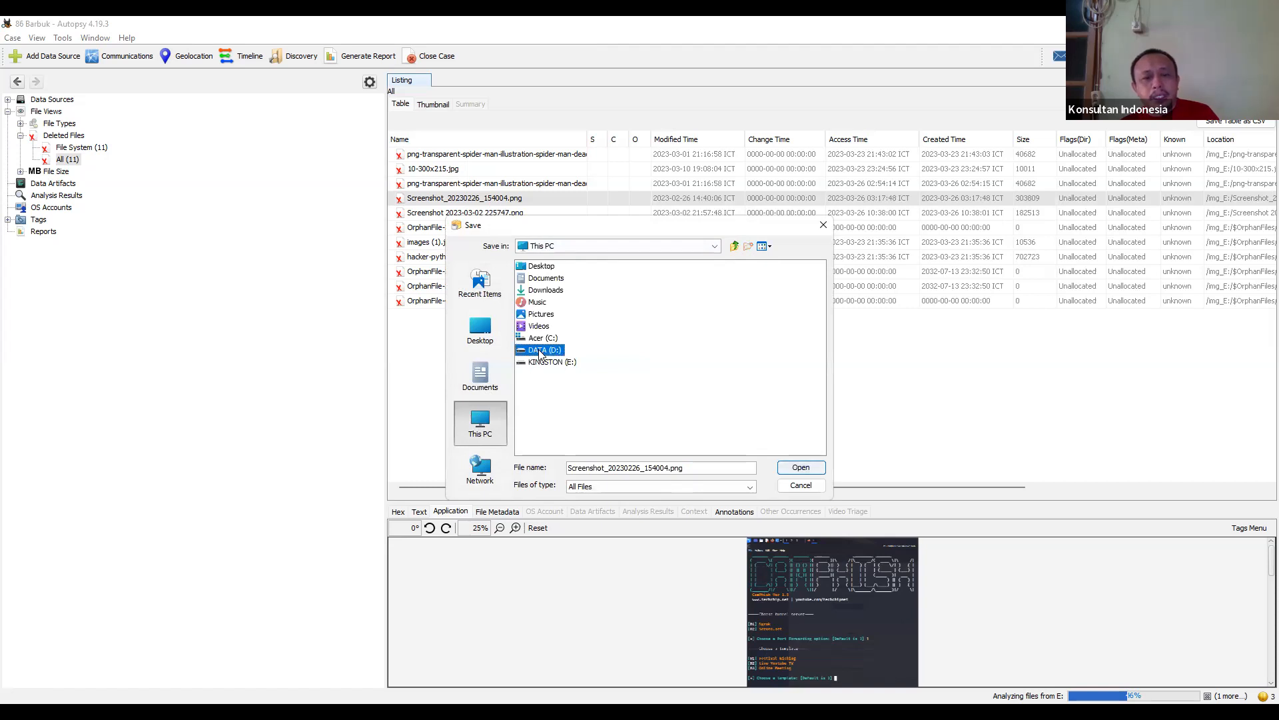
{"action": "double_click", "coordinate": [541, 352]}
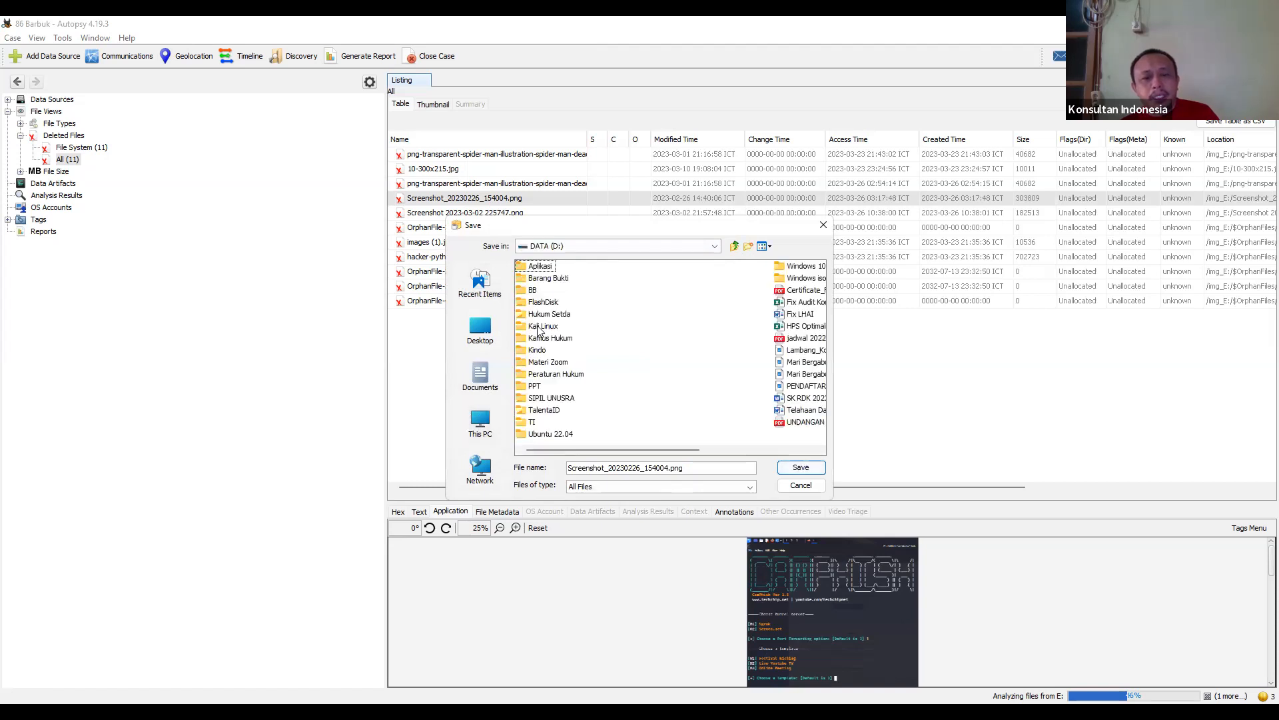
{"action": "double_click", "coordinate": [554, 278]}
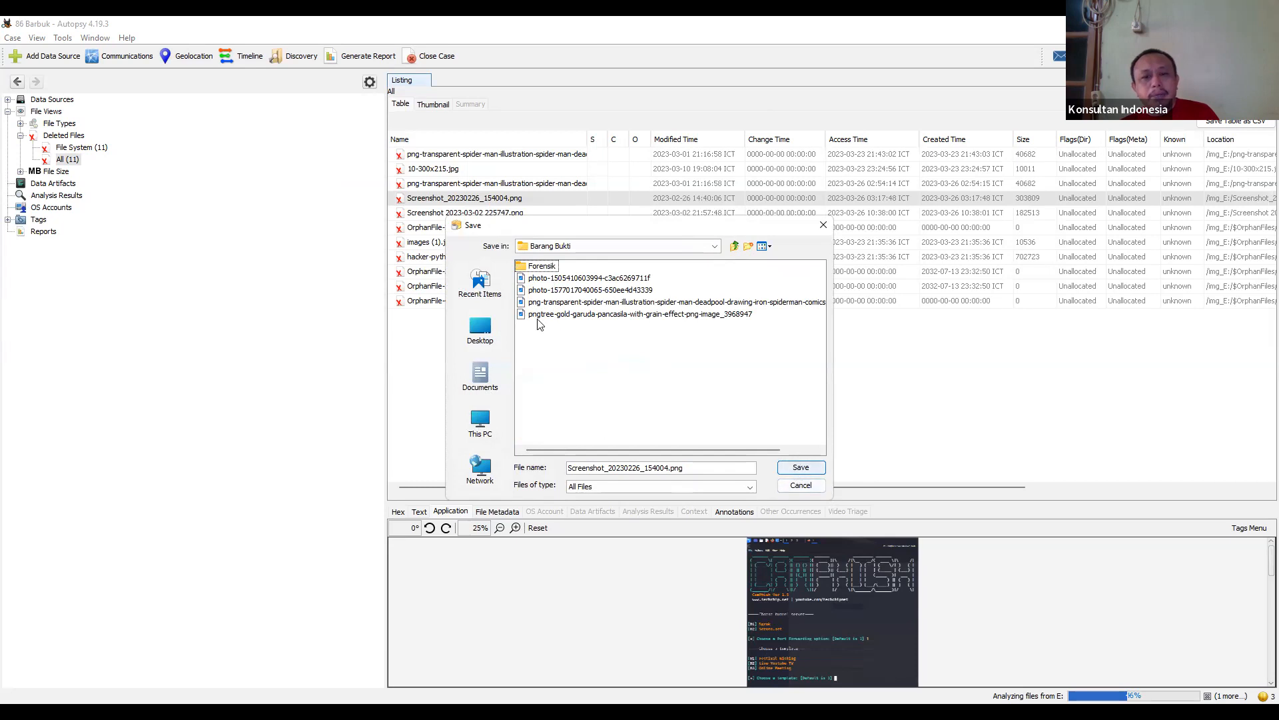
{"action": "left_click", "coordinate": [801, 467]}
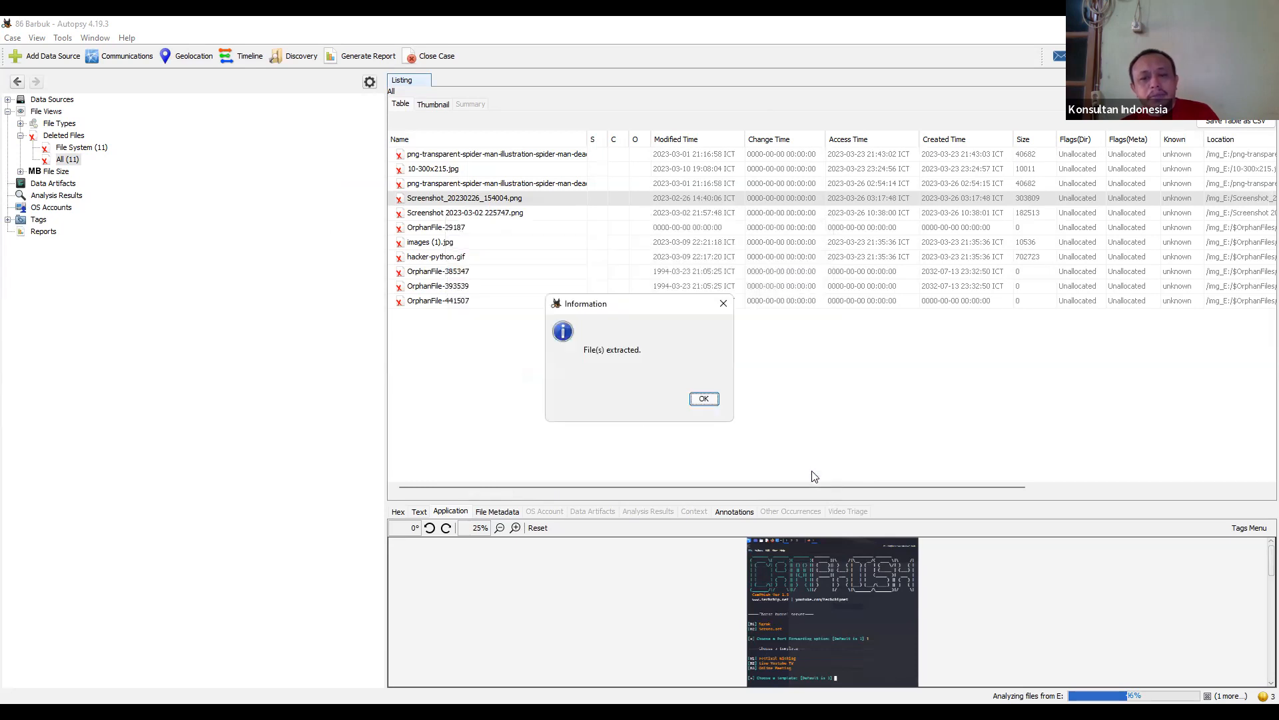
{"action": "left_click", "coordinate": [704, 400]}
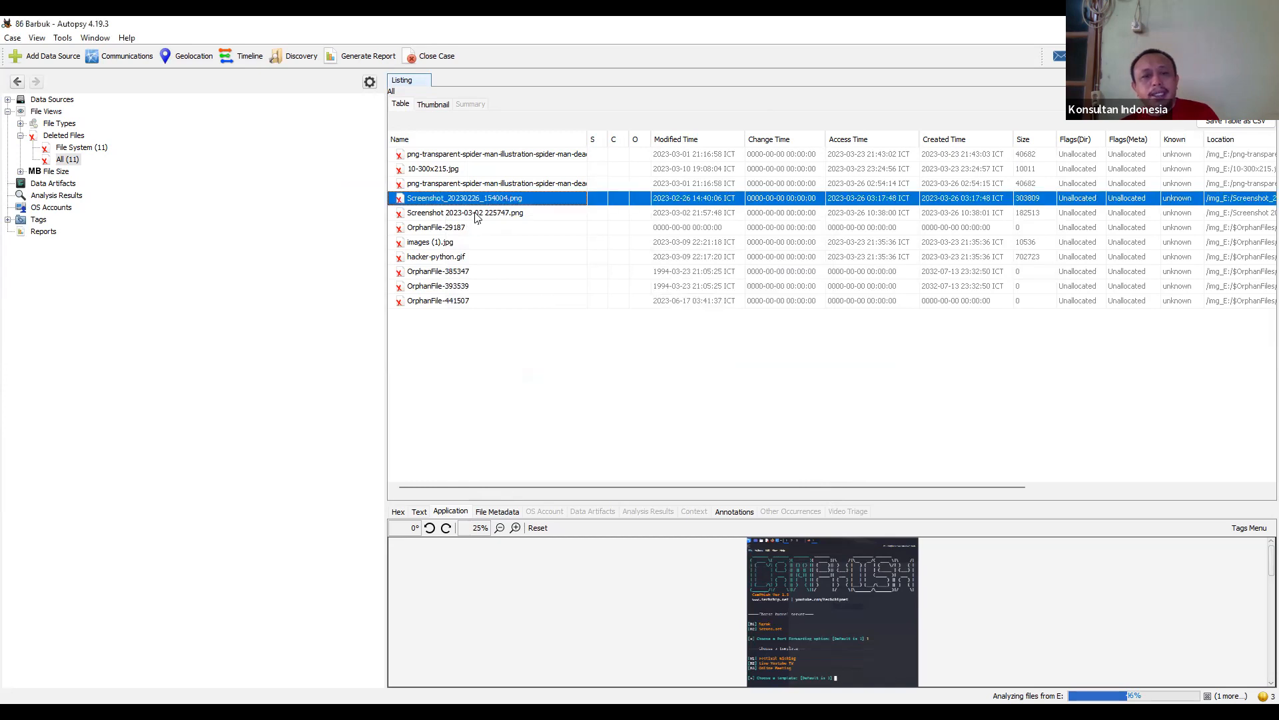
Extract the deleted file Screenshot 2023-03-02 225747.png to the Barang Bukti folder on the DATA (D:) drive
{"action": "left_click", "coordinate": [476, 217]}
{"action": "right_click", "coordinate": [477, 217]}
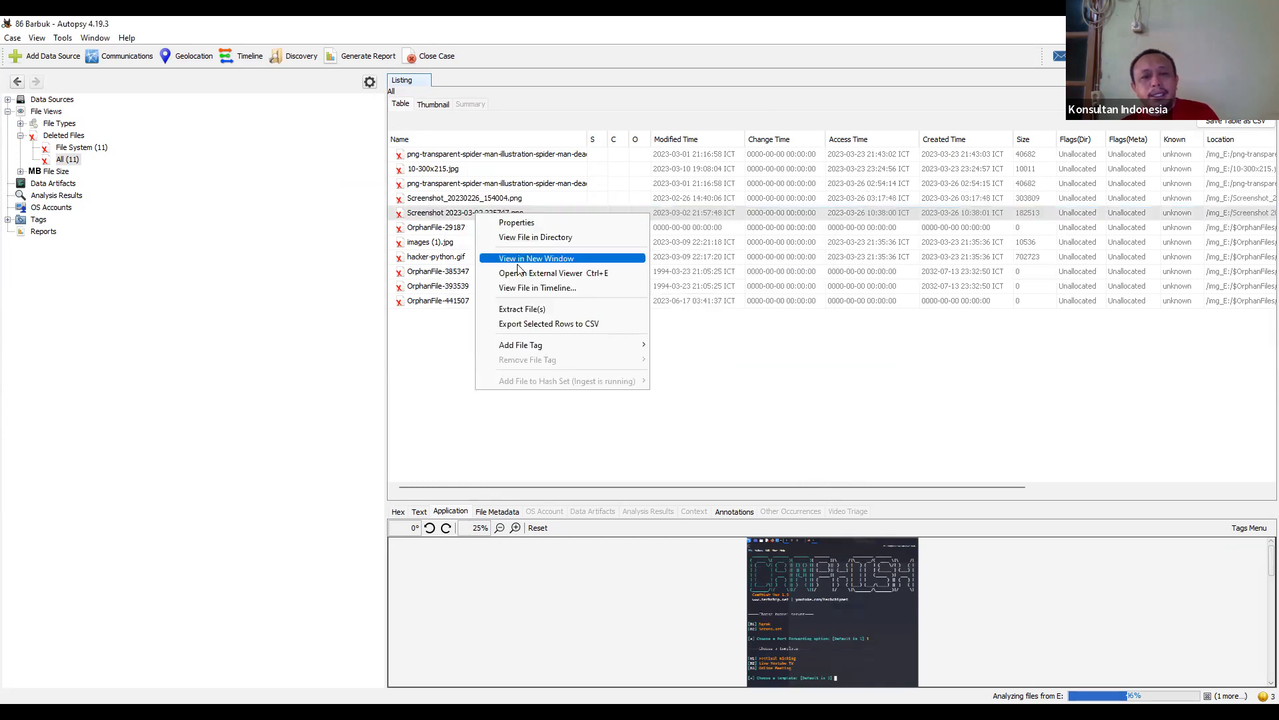
{"action": "left_click", "coordinate": [537, 309]}
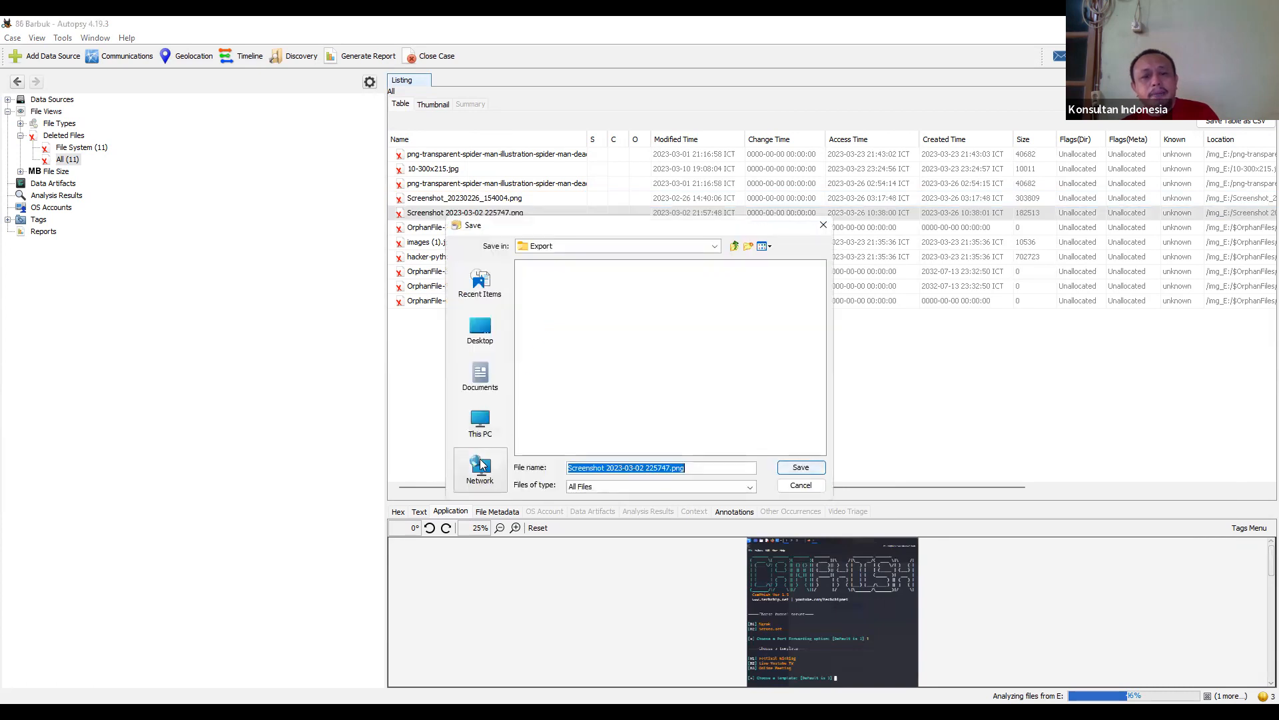
{"action": "left_click", "coordinate": [482, 464]}
{"action": "left_click", "coordinate": [488, 428]}
{"action": "double_click", "coordinate": [545, 352]}
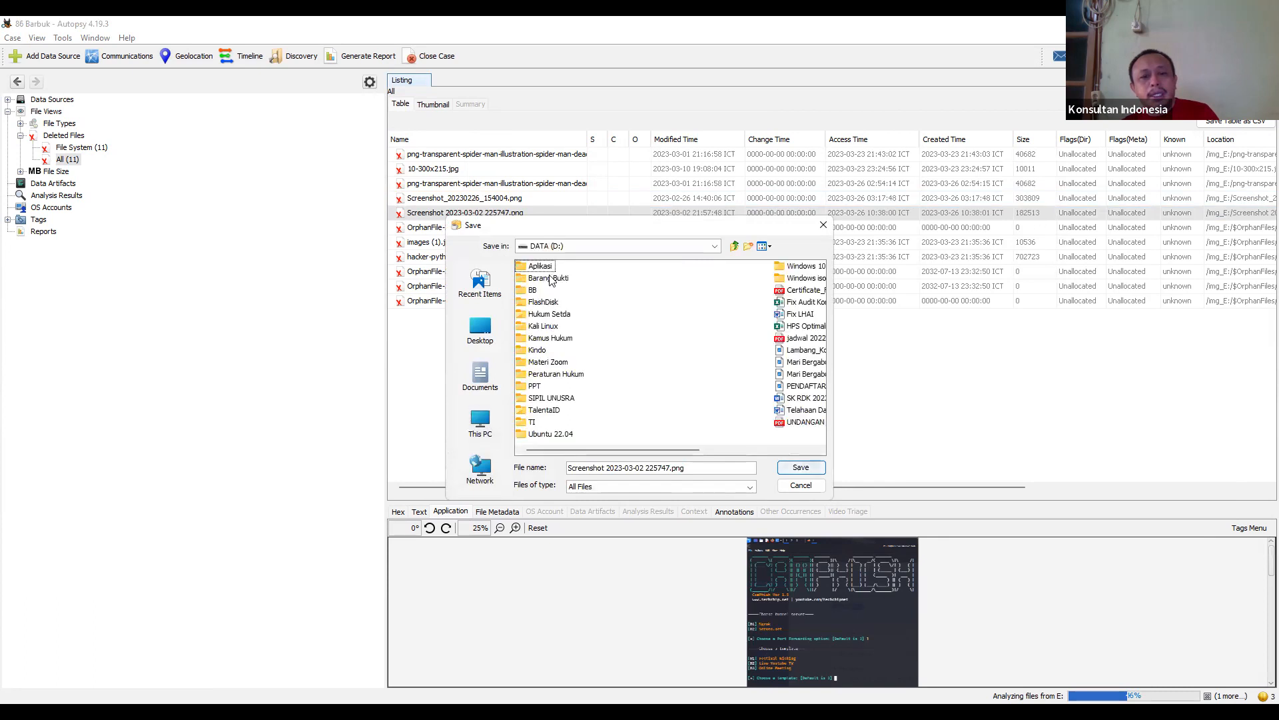
{"action": "double_click", "coordinate": [550, 278]}
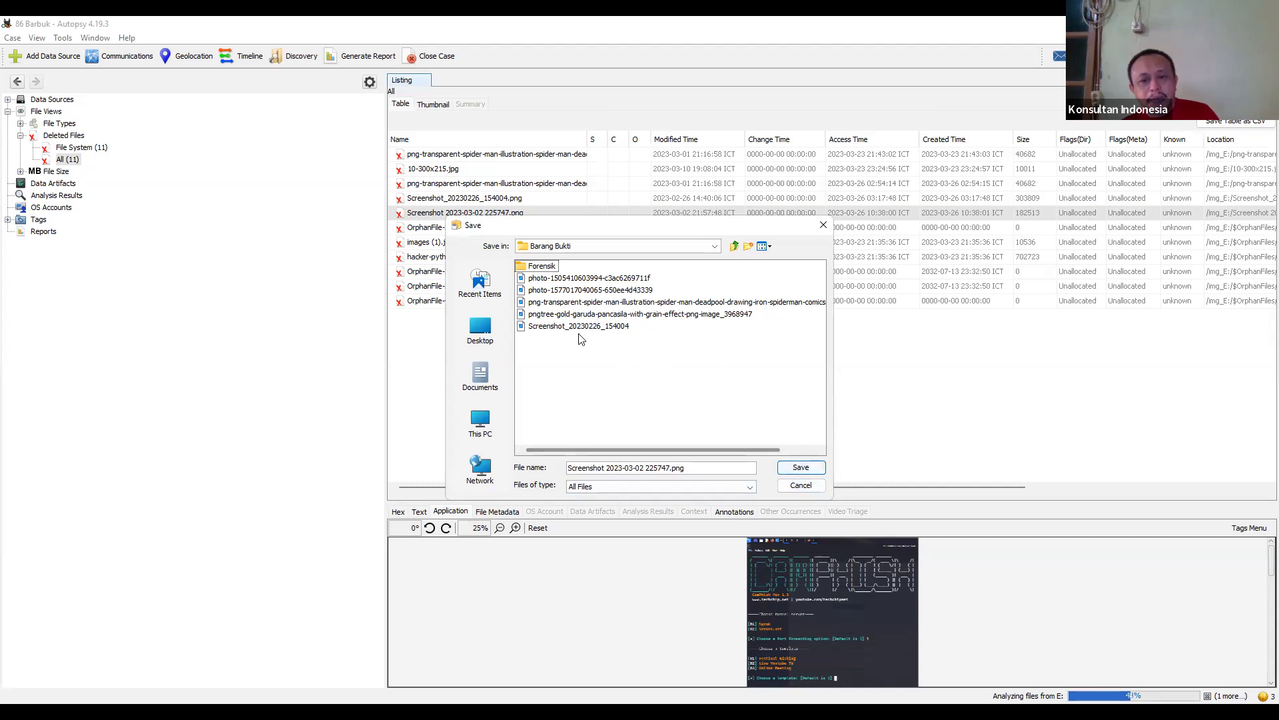
{"action": "left_click", "coordinate": [809, 473]}
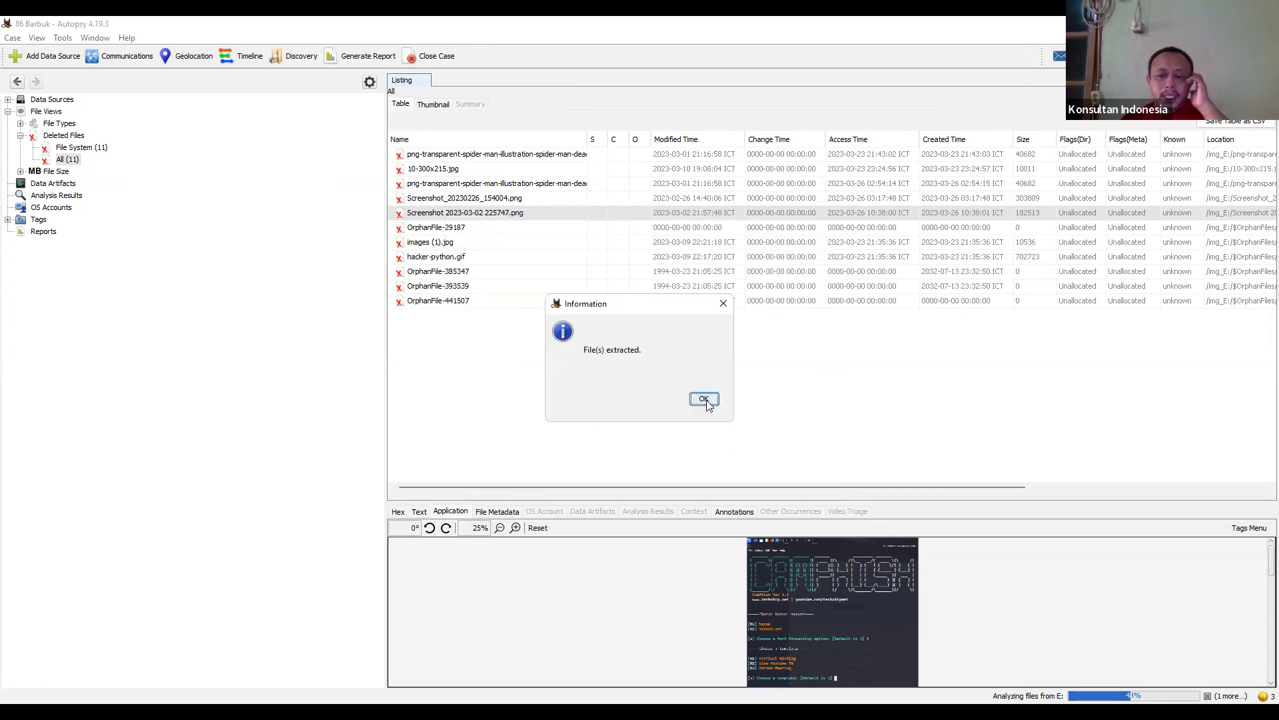
{"action": "left_click", "coordinate": [704, 399]}
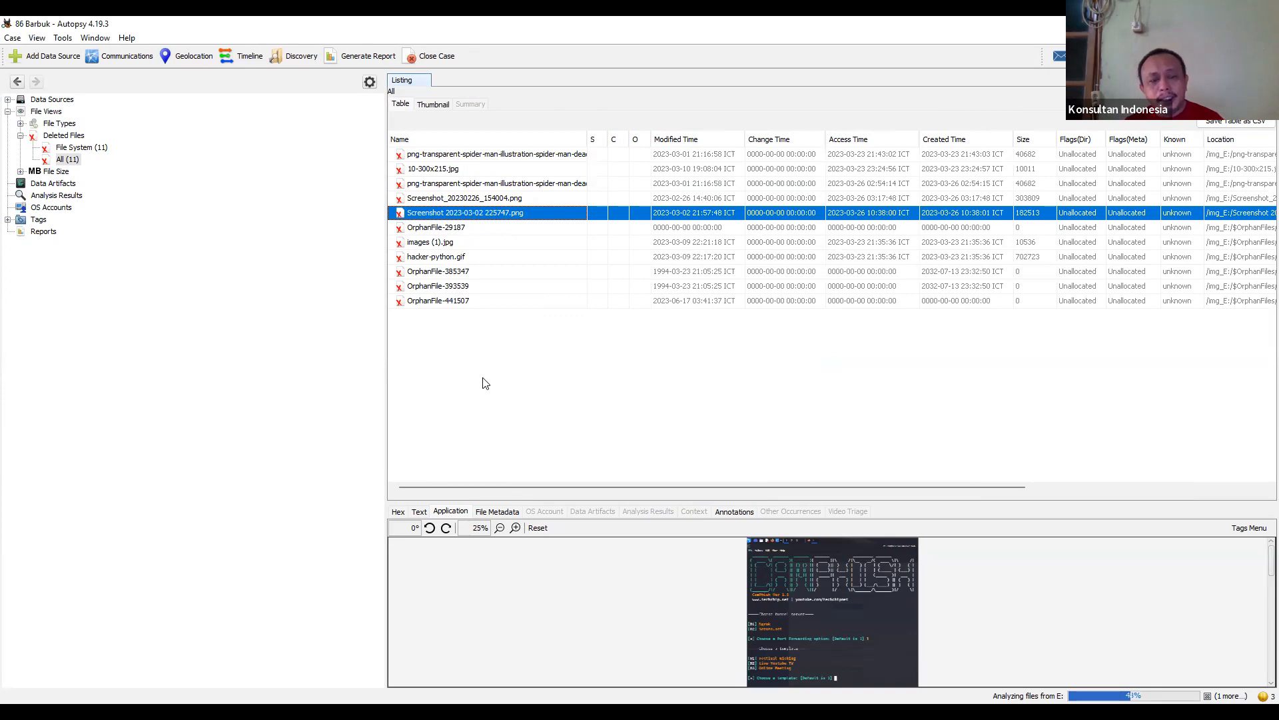
Preview the other deleted files in the list, including 10-300x215.jpg, images (1).jpg and hacker-python.gif
{"action": "key", "text": "alt+Tab"}
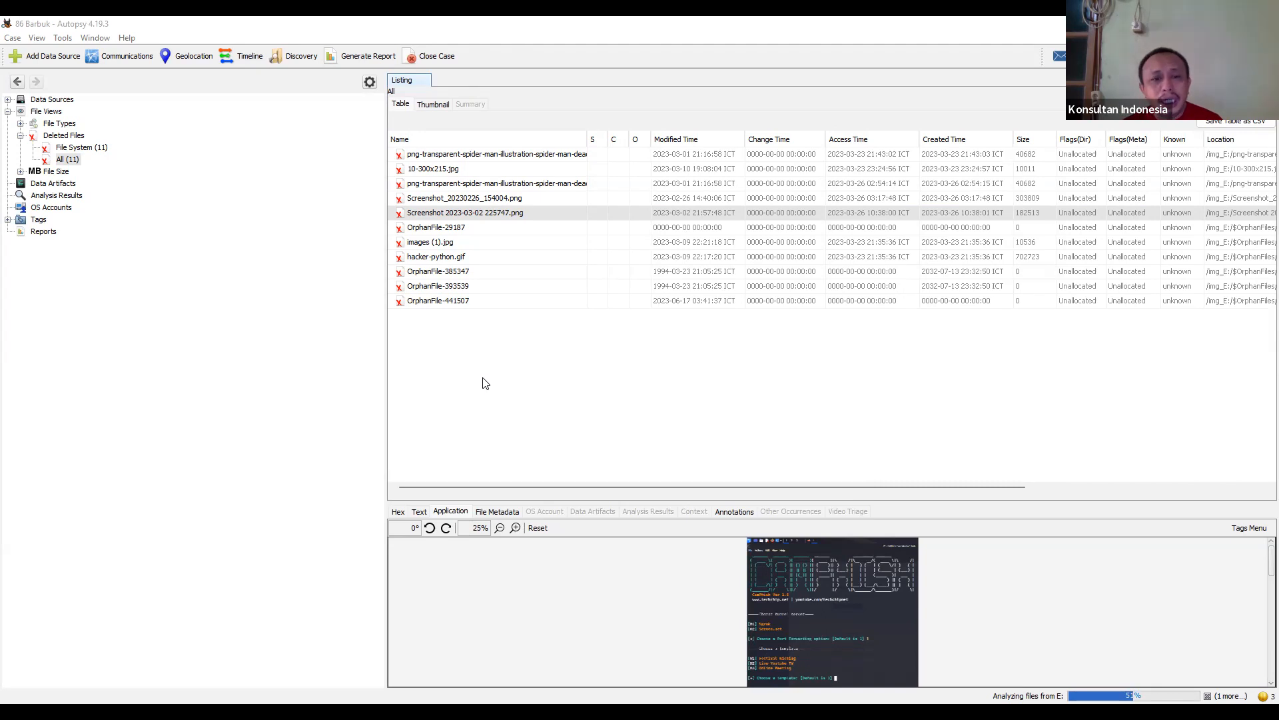
{"action": "left_click", "coordinate": [518, 154]}
{"action": "left_click", "coordinate": [462, 170]}
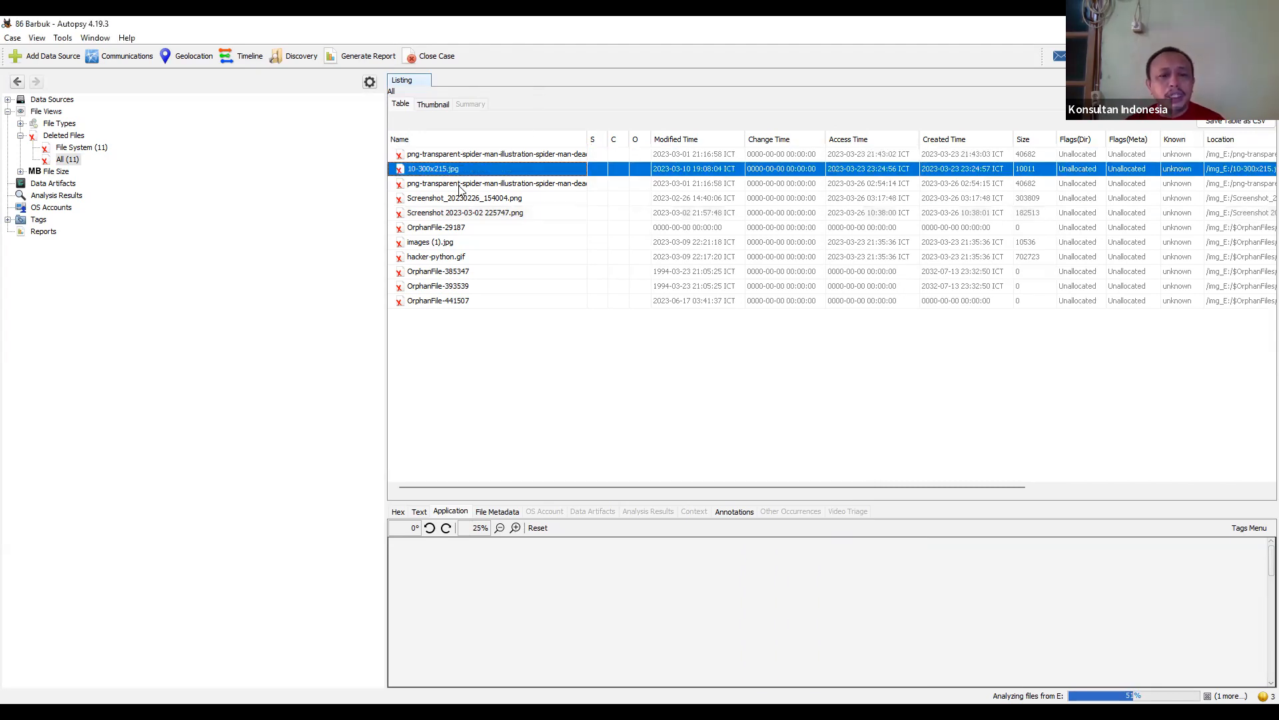
{"action": "left_click", "coordinate": [461, 187]}
{"action": "left_click", "coordinate": [459, 211]}
{"action": "left_click", "coordinate": [441, 243]}
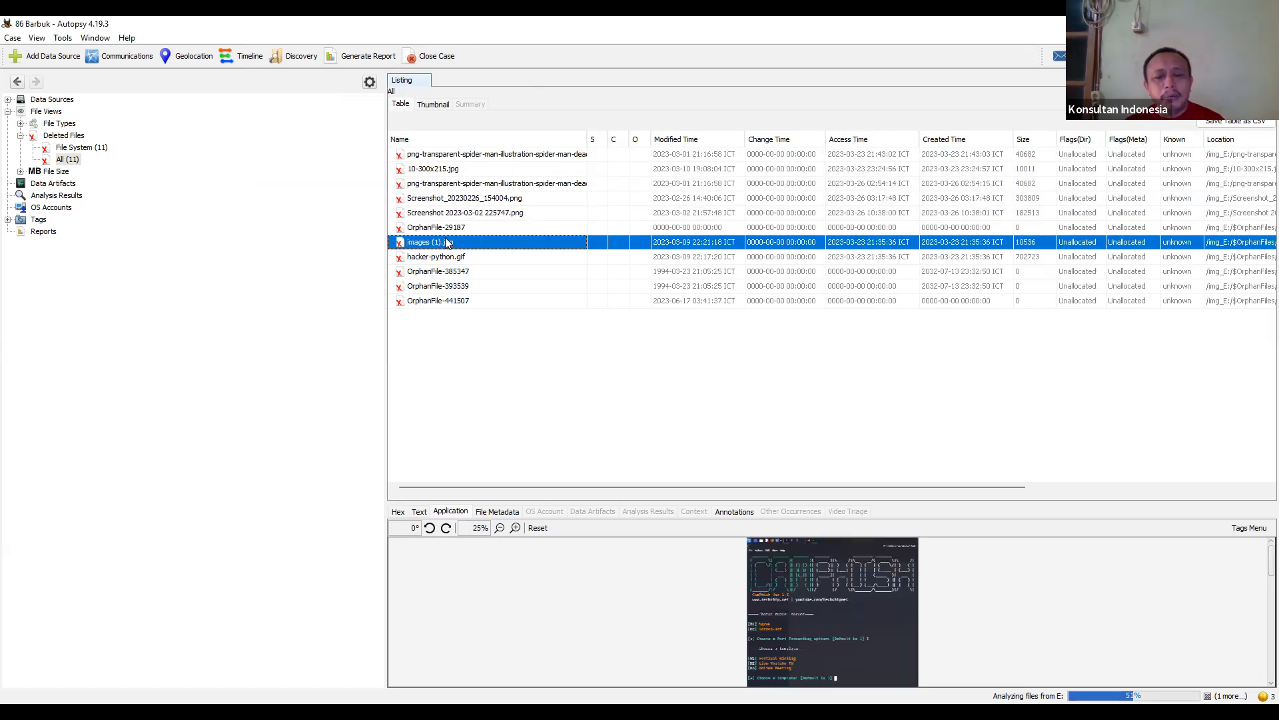
{"action": "left_click", "coordinate": [436, 288]}
{"action": "left_click", "coordinate": [443, 259]}
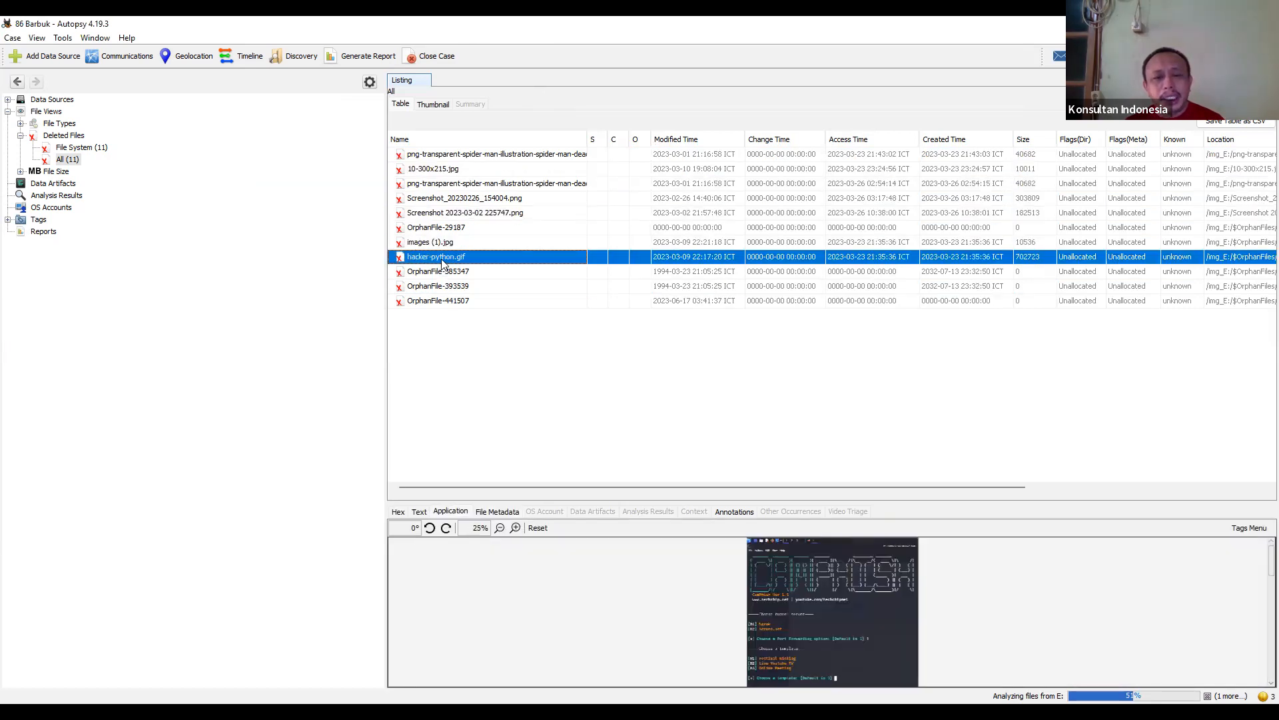
{"action": "left_click", "coordinate": [445, 242]}
Sort the deleted files by name in ascending order, look through several entries including hacker-python.gif, and reverse the sorting to descending
{"action": "left_click", "coordinate": [430, 139]}
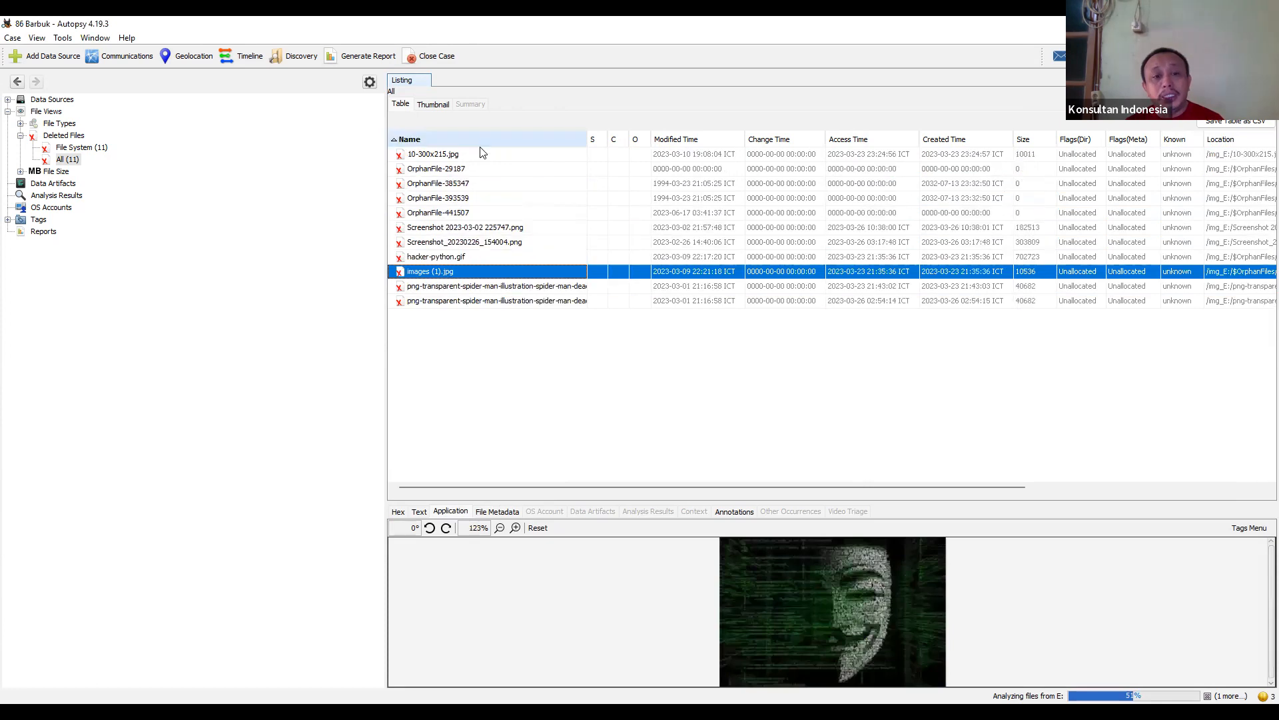
{"action": "left_click", "coordinate": [434, 155]}
{"action": "left_click", "coordinate": [434, 170]}
{"action": "left_click", "coordinate": [437, 213]}
{"action": "left_click", "coordinate": [433, 258]}
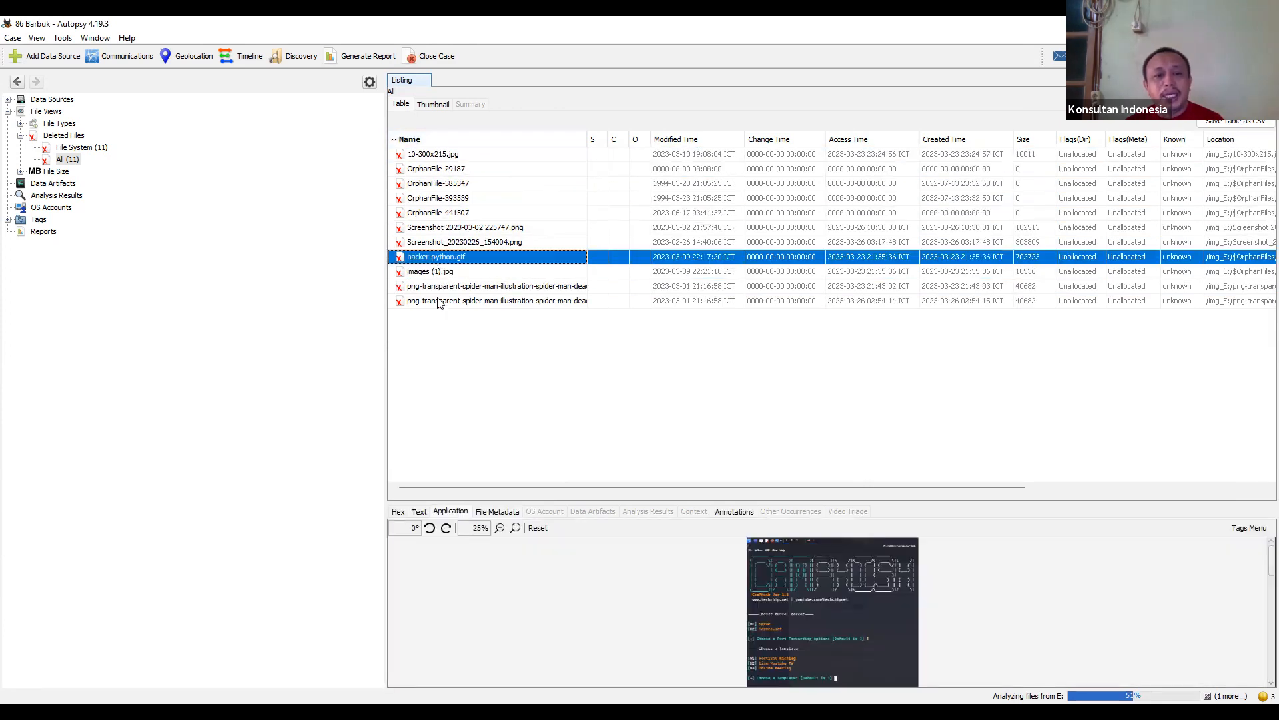
{"action": "left_click", "coordinate": [407, 140]}
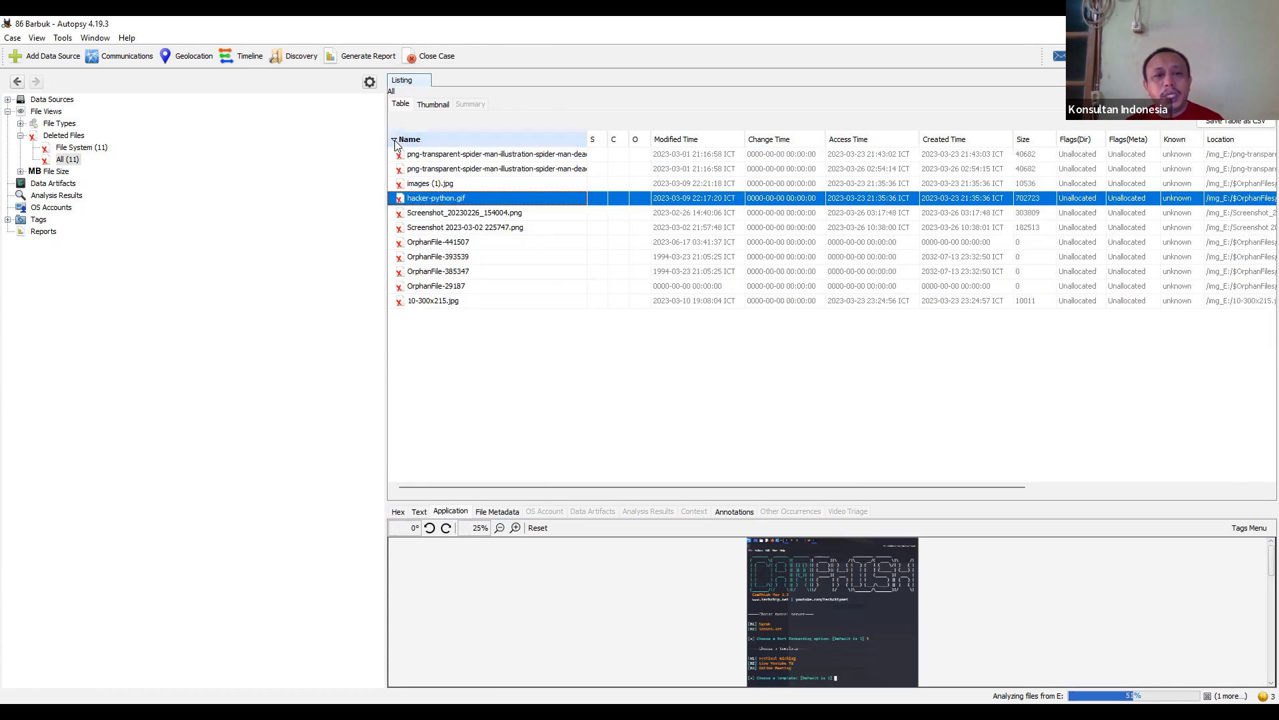